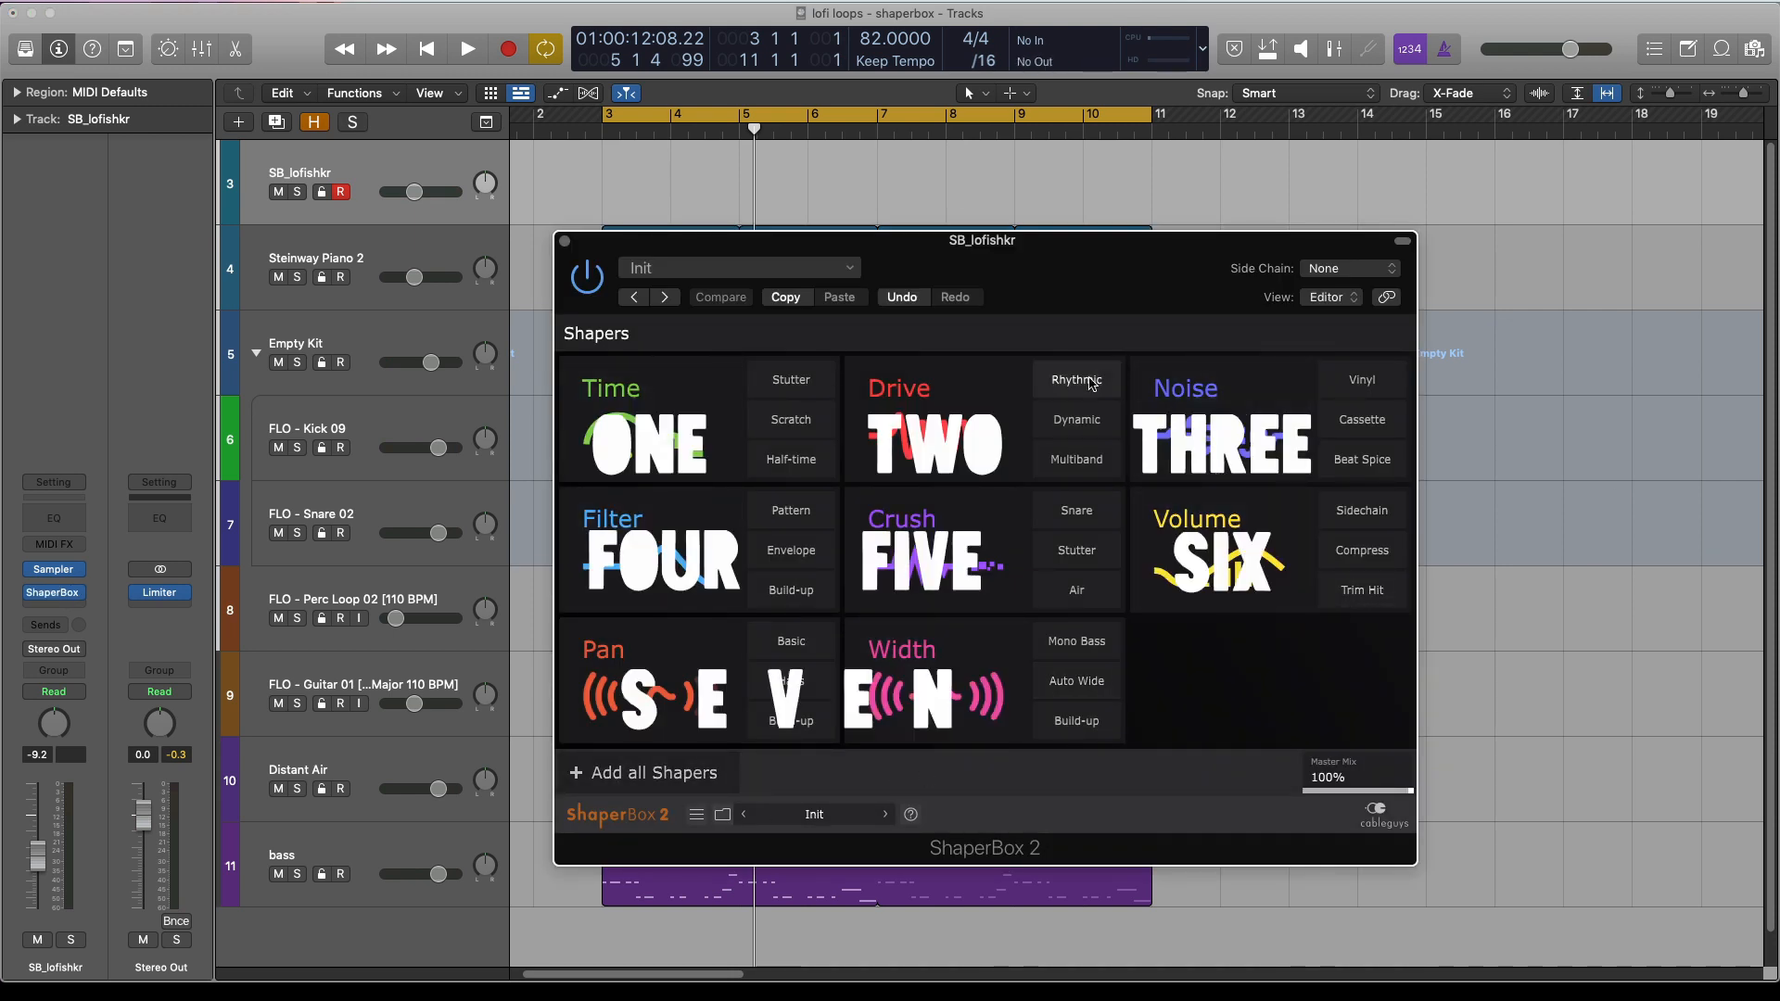
# - Add a Noise shaper with default settings, switch off its envelope, and audition it with the loop
pyautogui.click(814, 816)
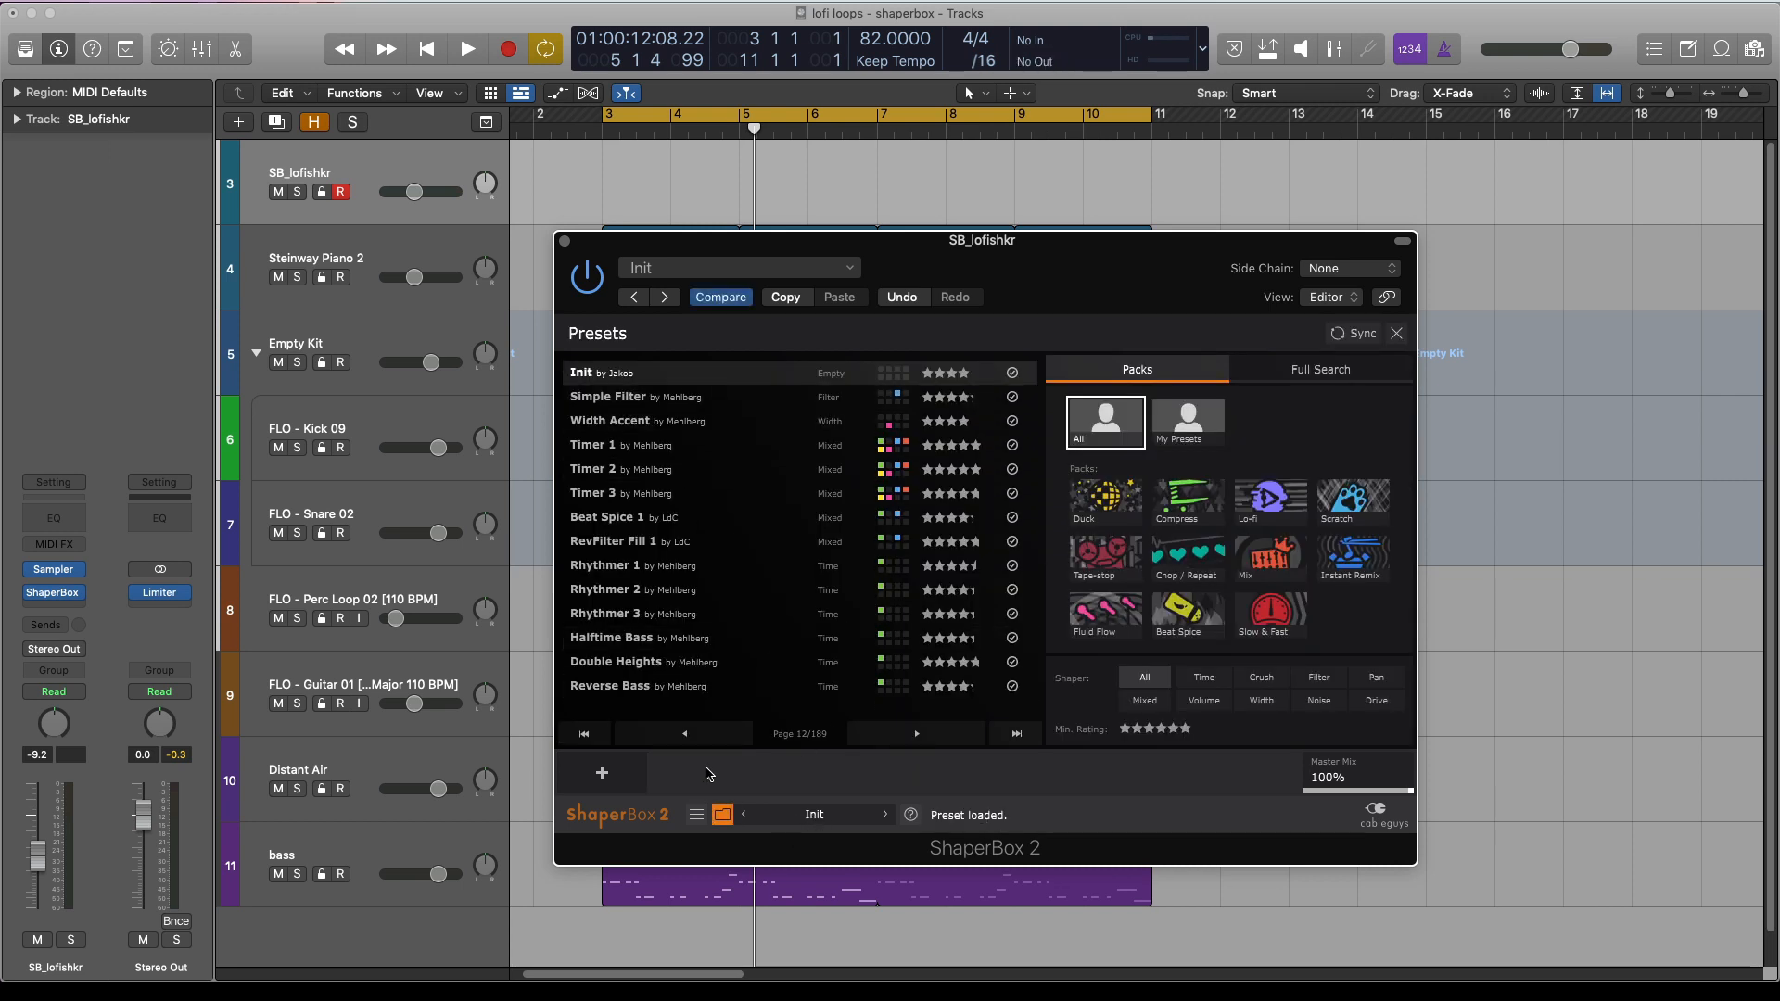
pyautogui.click(603, 775)
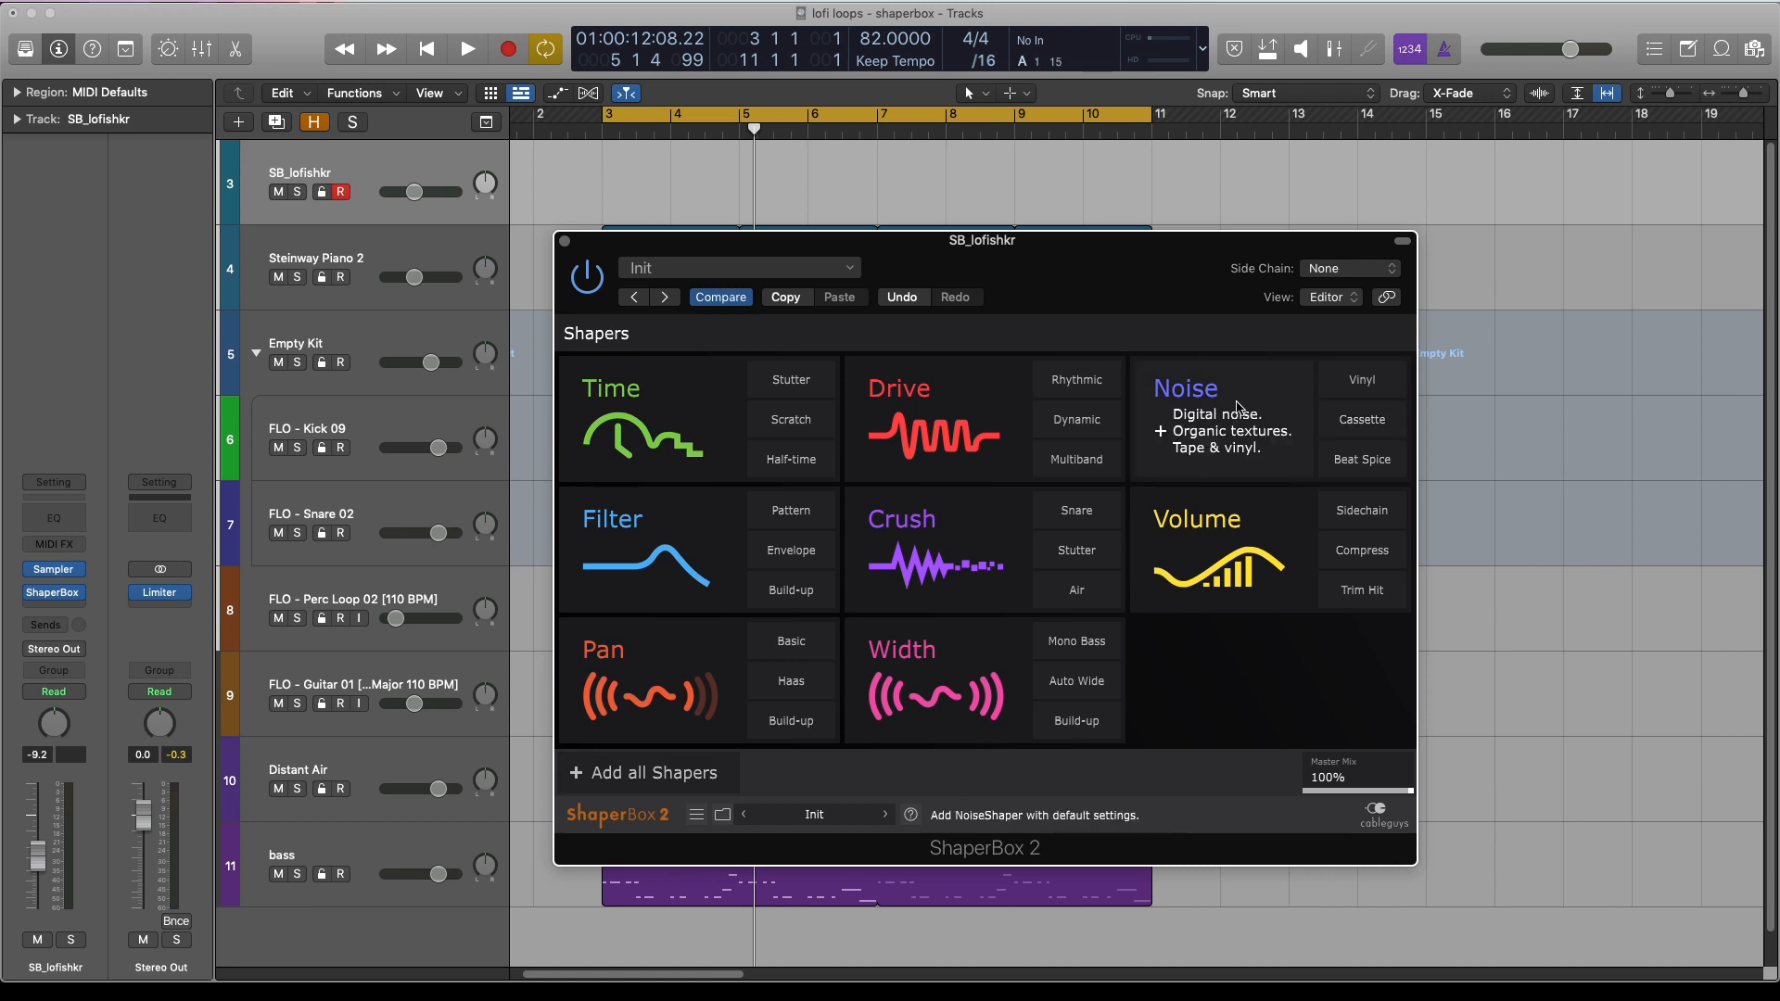
pyautogui.click(1210, 420)
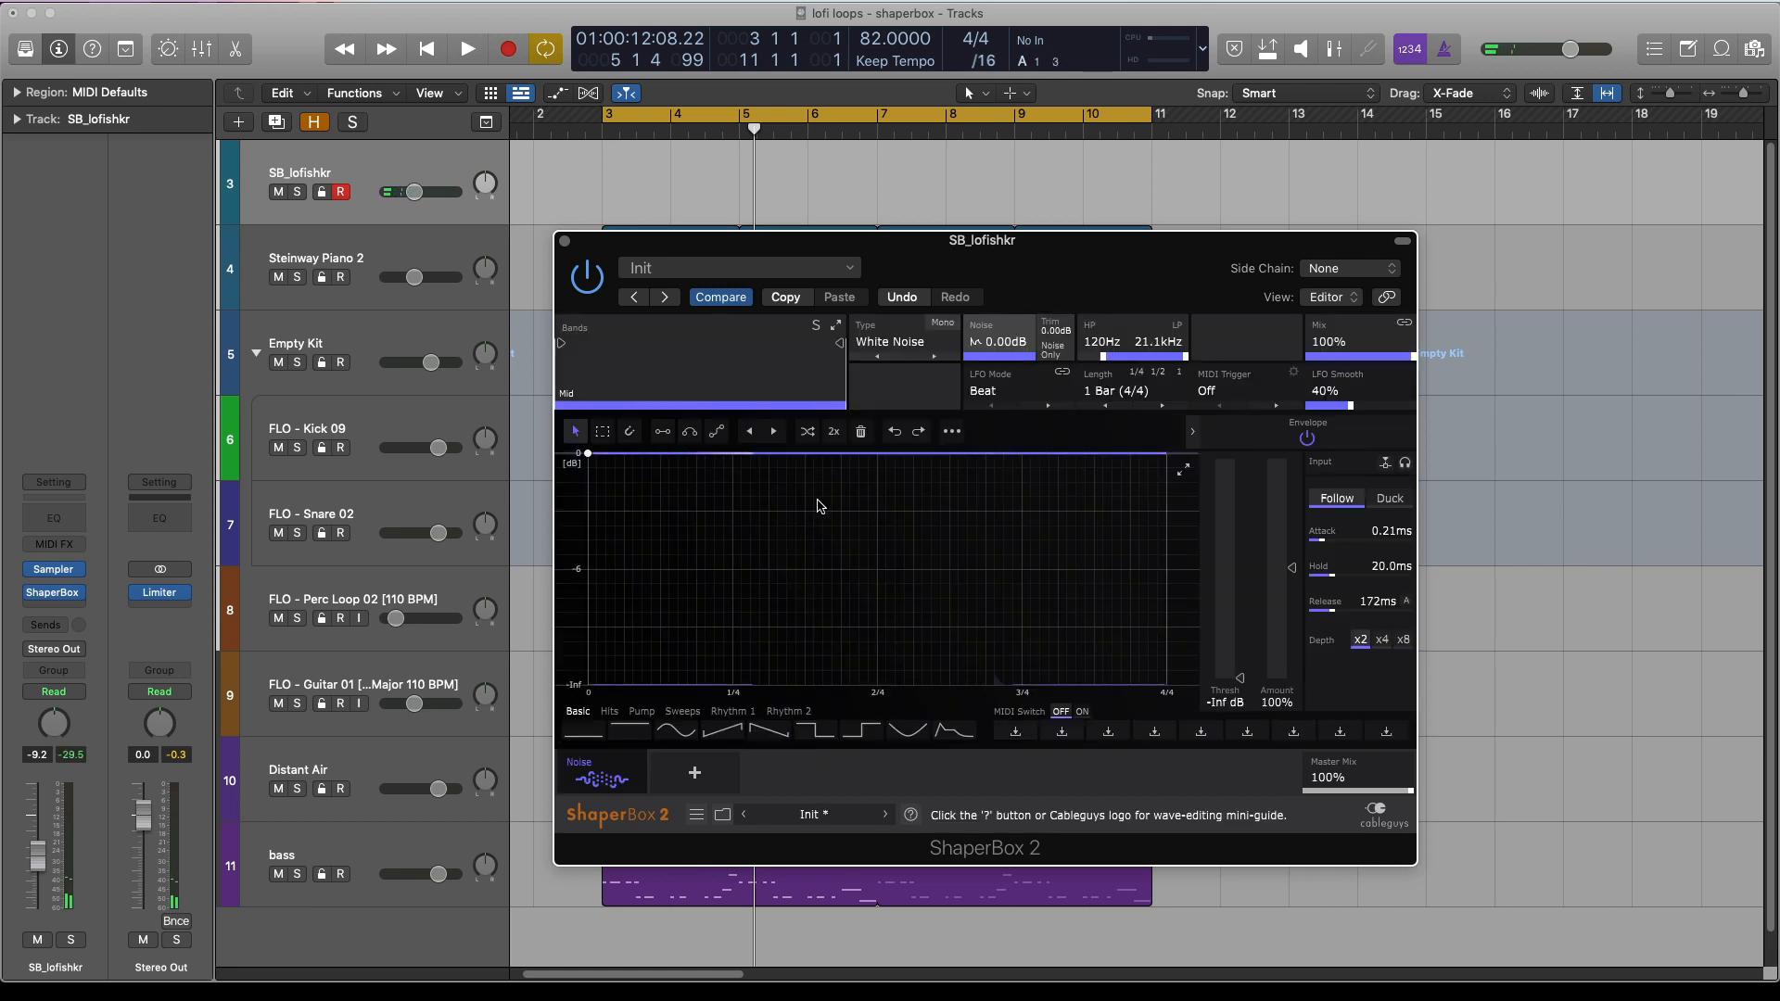
pyautogui.click(1307, 438)
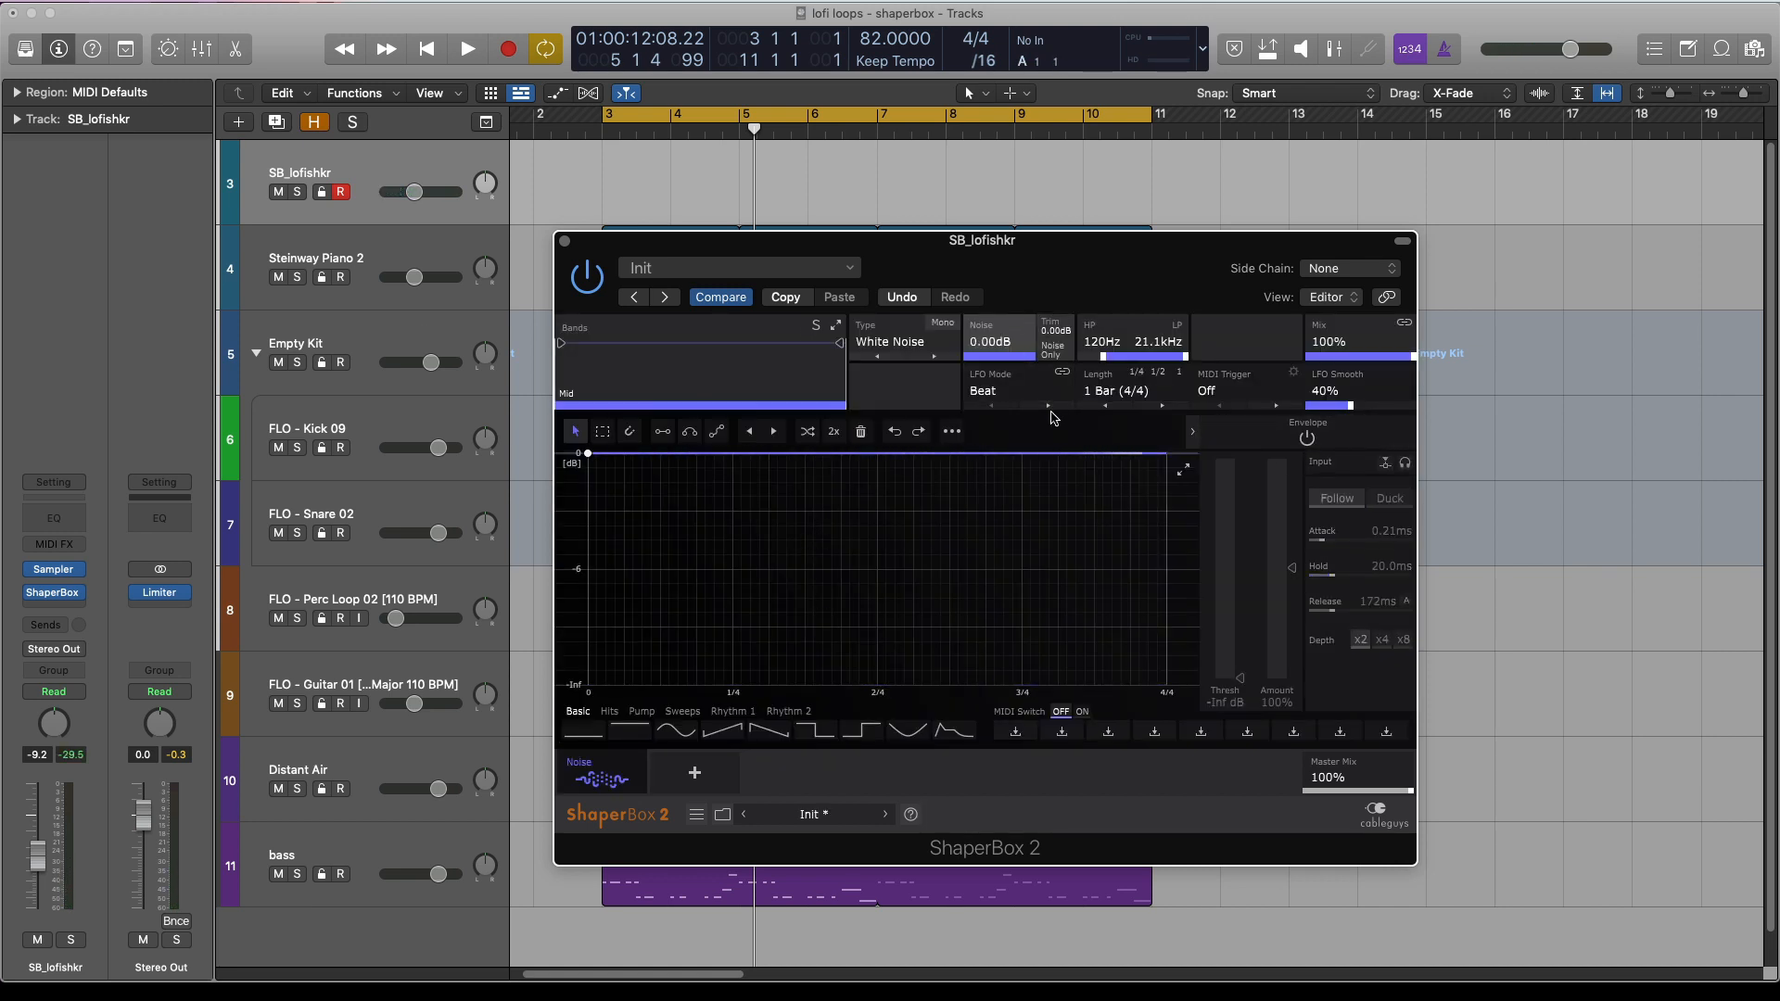
pyautogui.press('space')
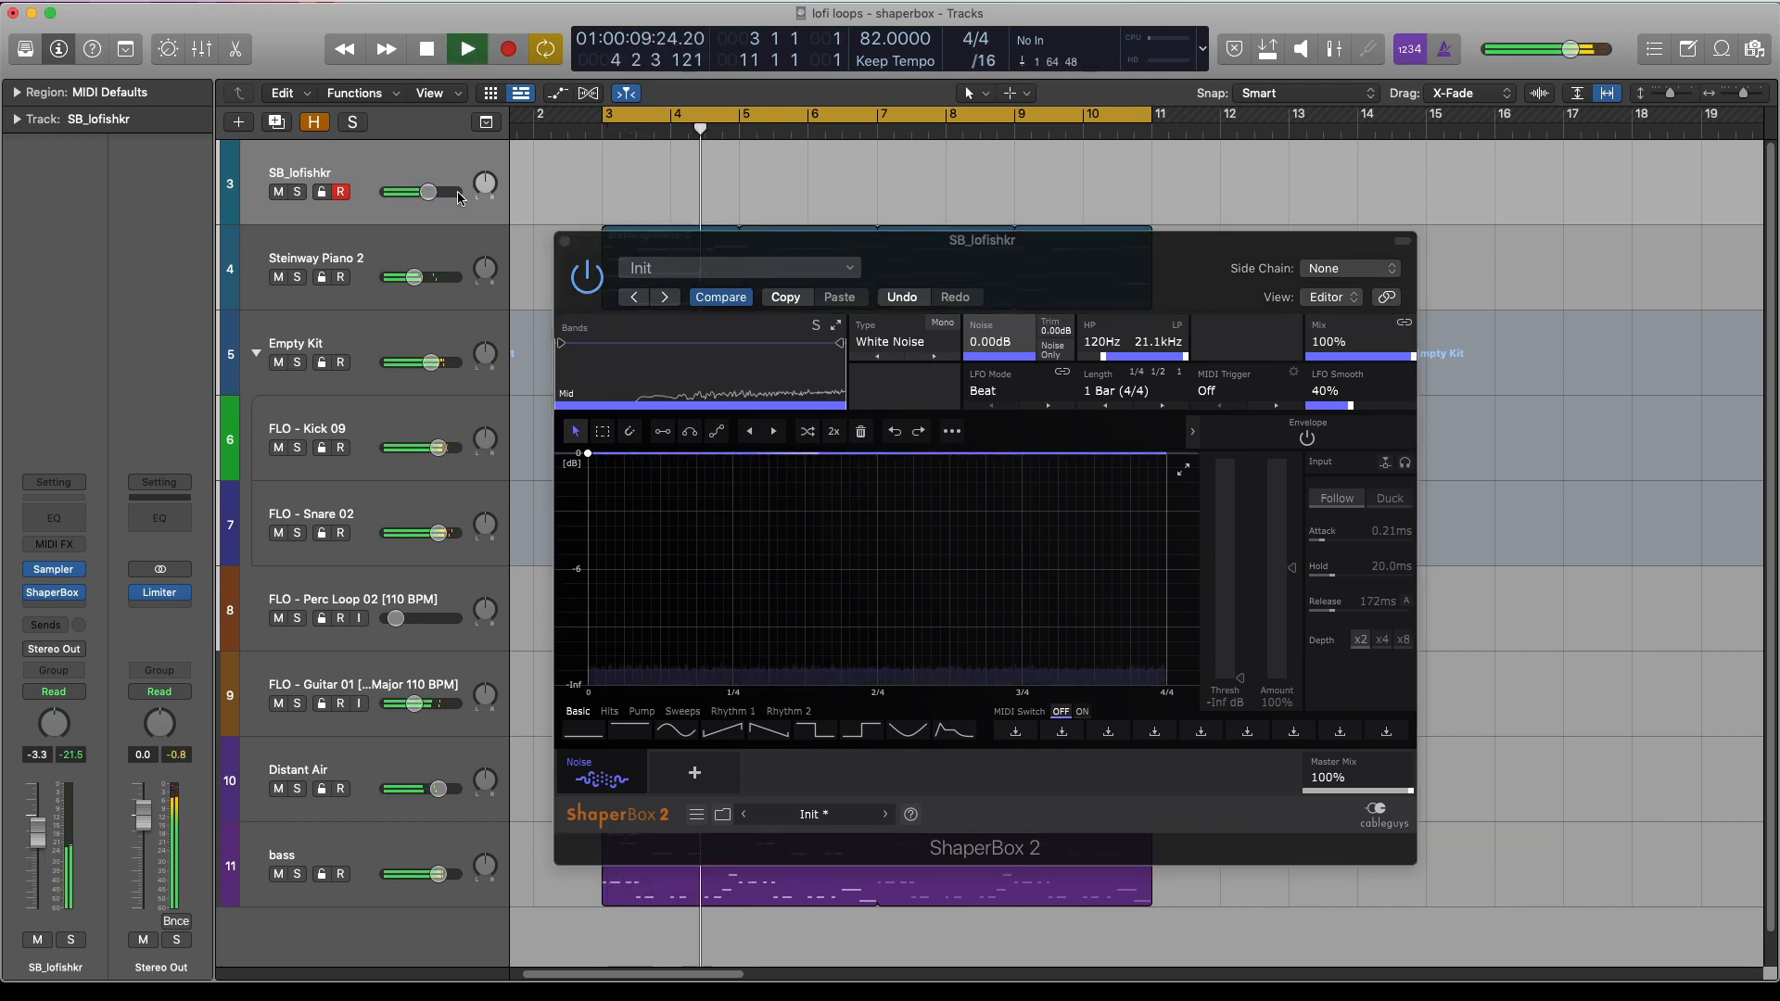
pyautogui.press('space')
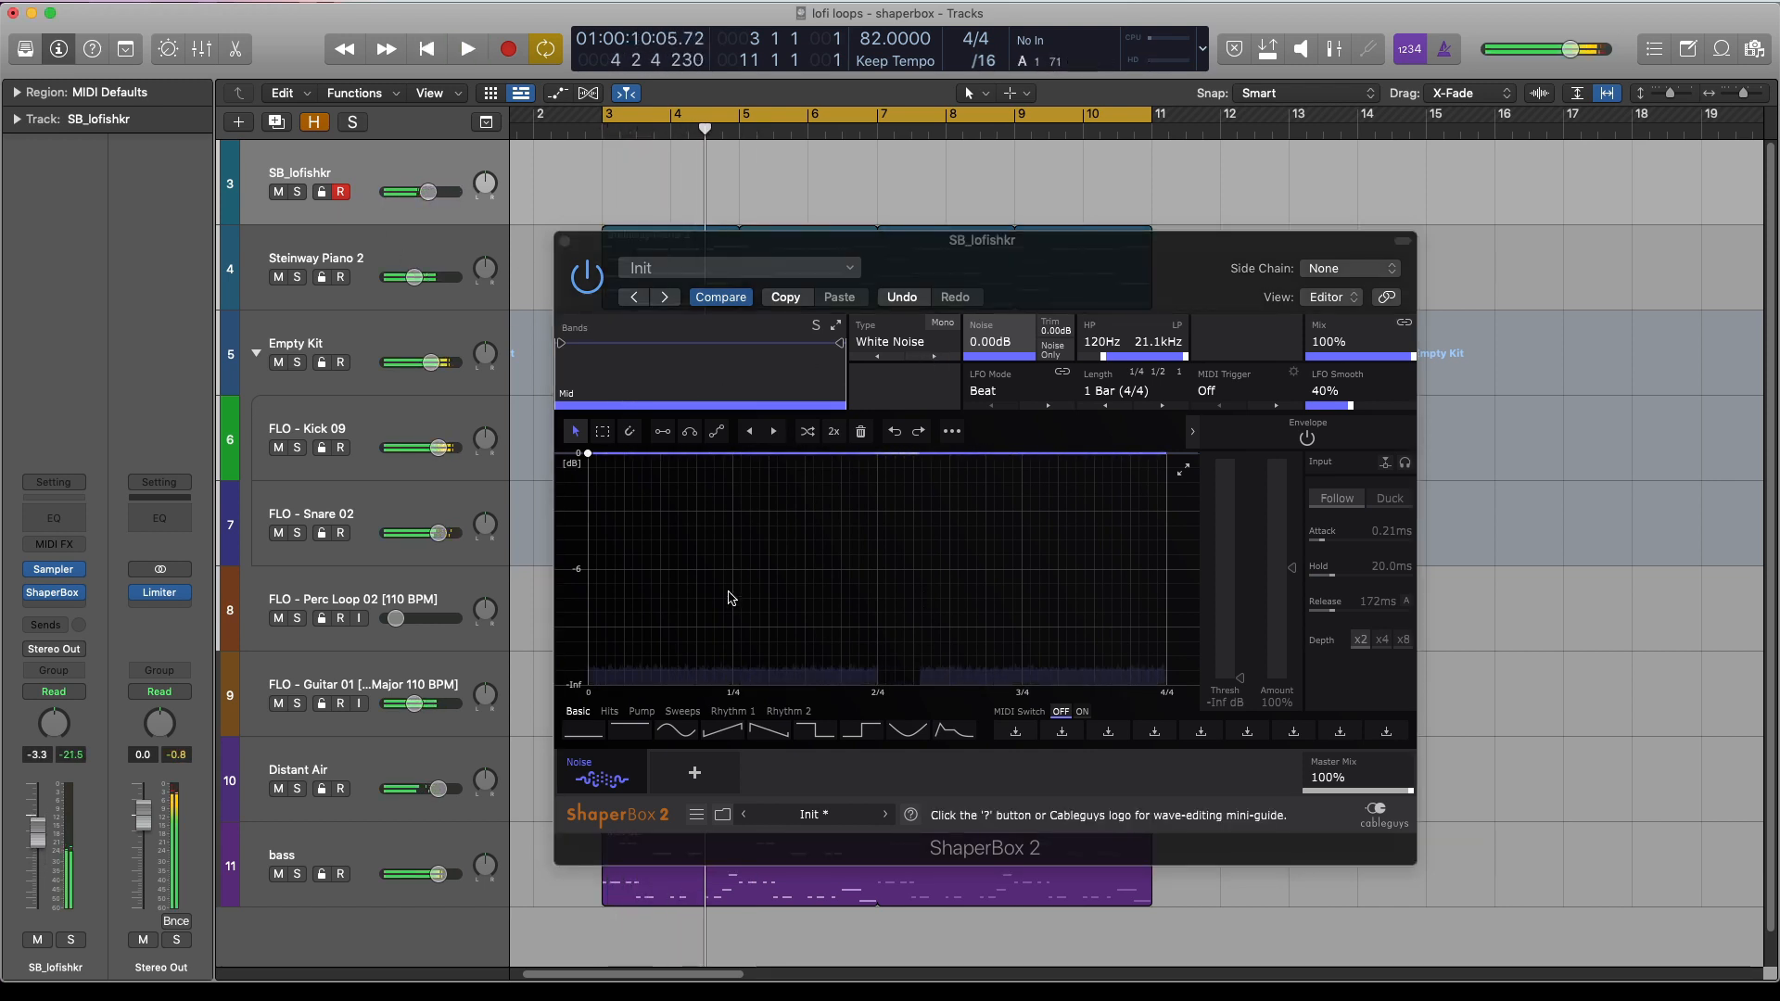
# - Draw flat dips in the noise curve halfway between 0 and -6 dB on the second half of each beat
pyautogui.click(662, 431)
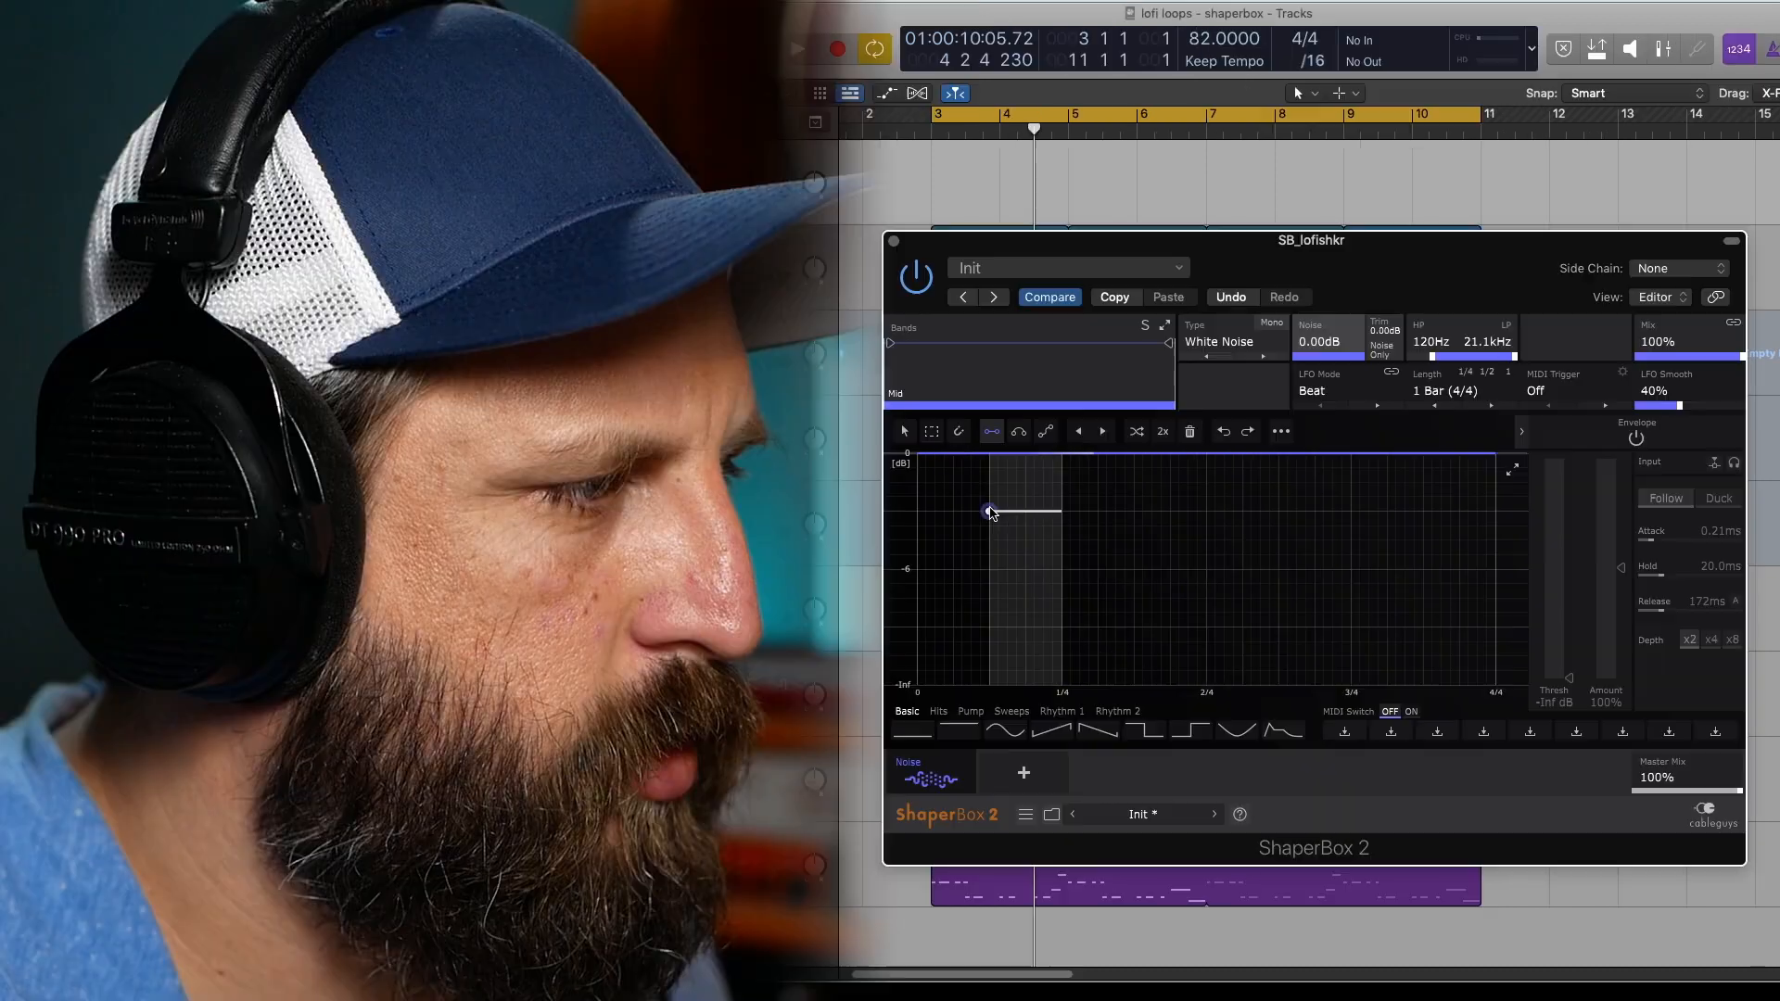
pyautogui.click(990, 511)
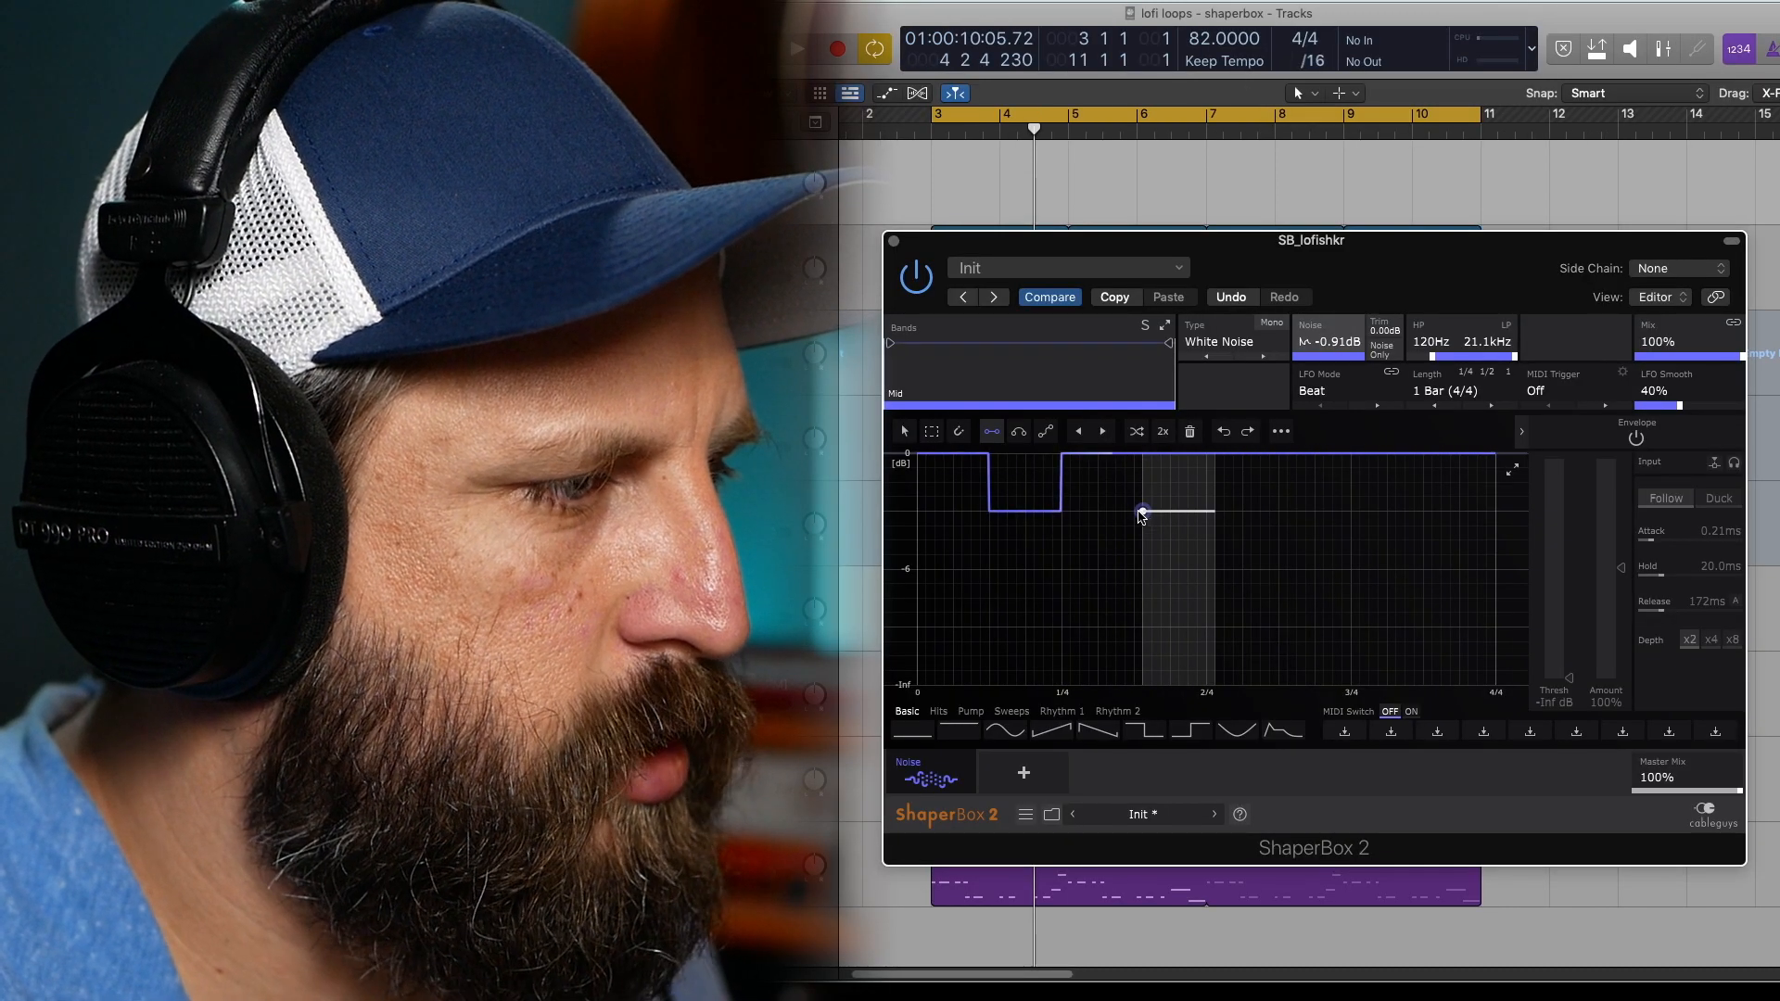
pyautogui.click(1134, 511)
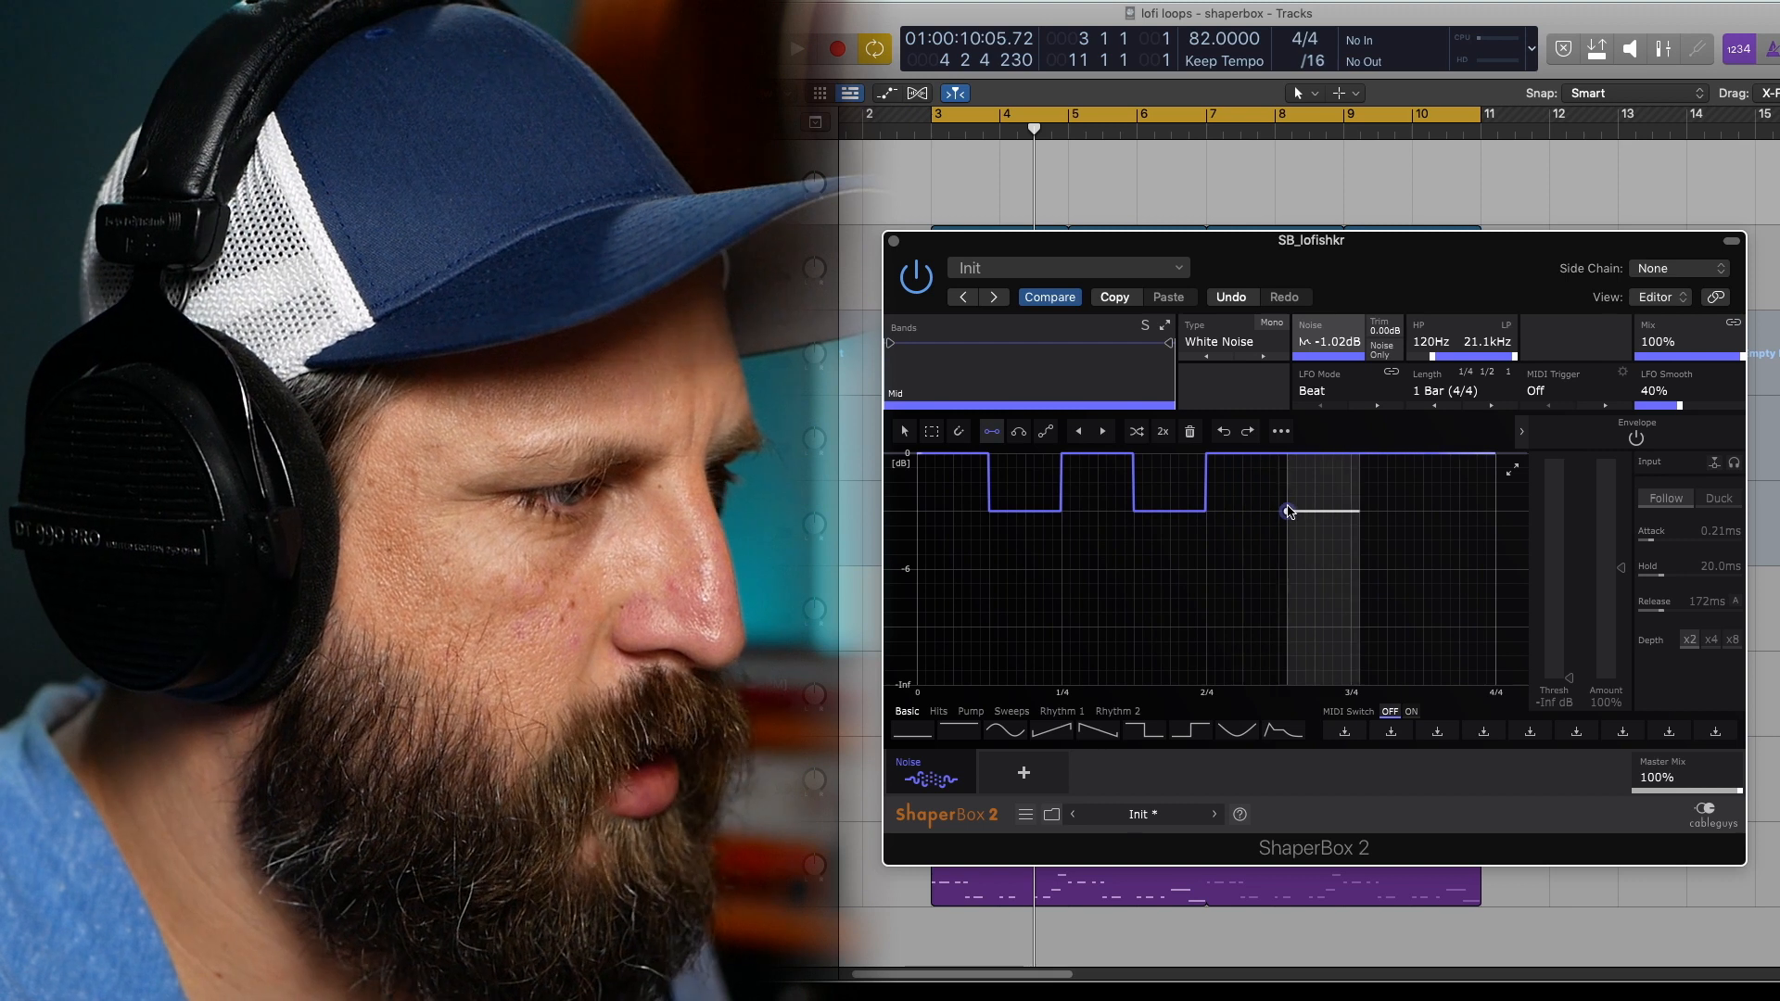
pyautogui.click(1279, 511)
pyautogui.click(1432, 511)
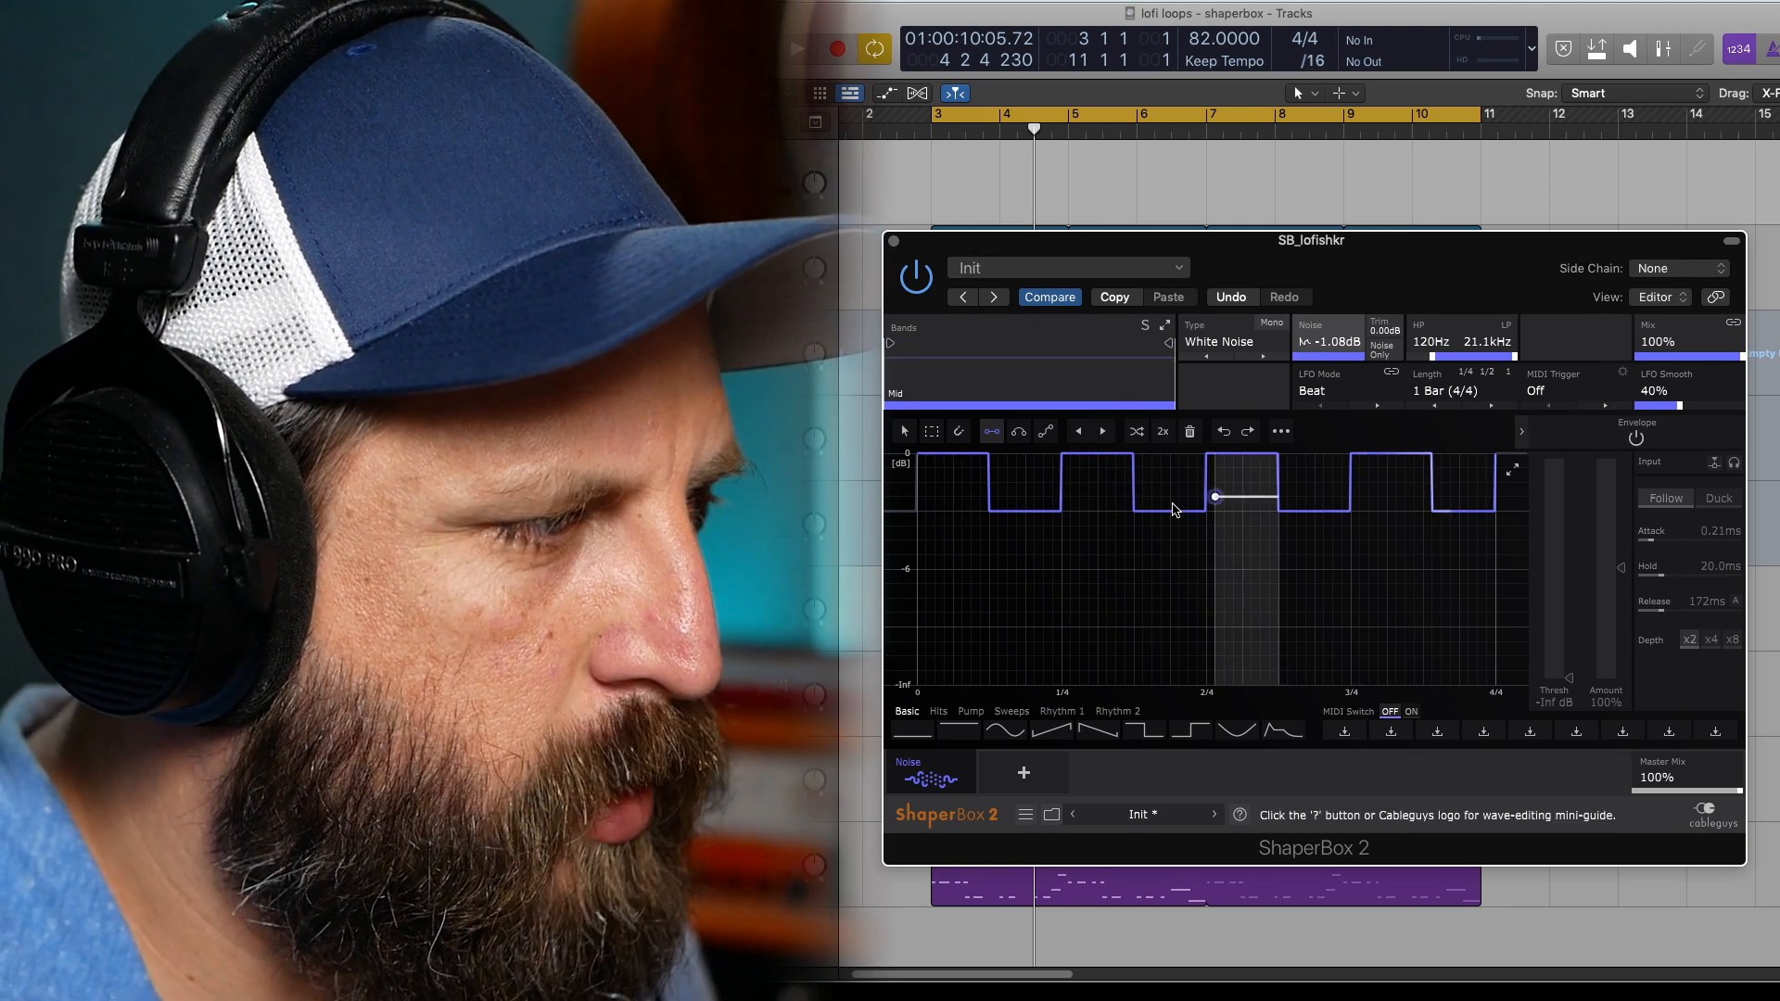
# - Lower the noise curve to -6 dB on the second half of every beat and audition the loop
pyautogui.click(1029, 569)
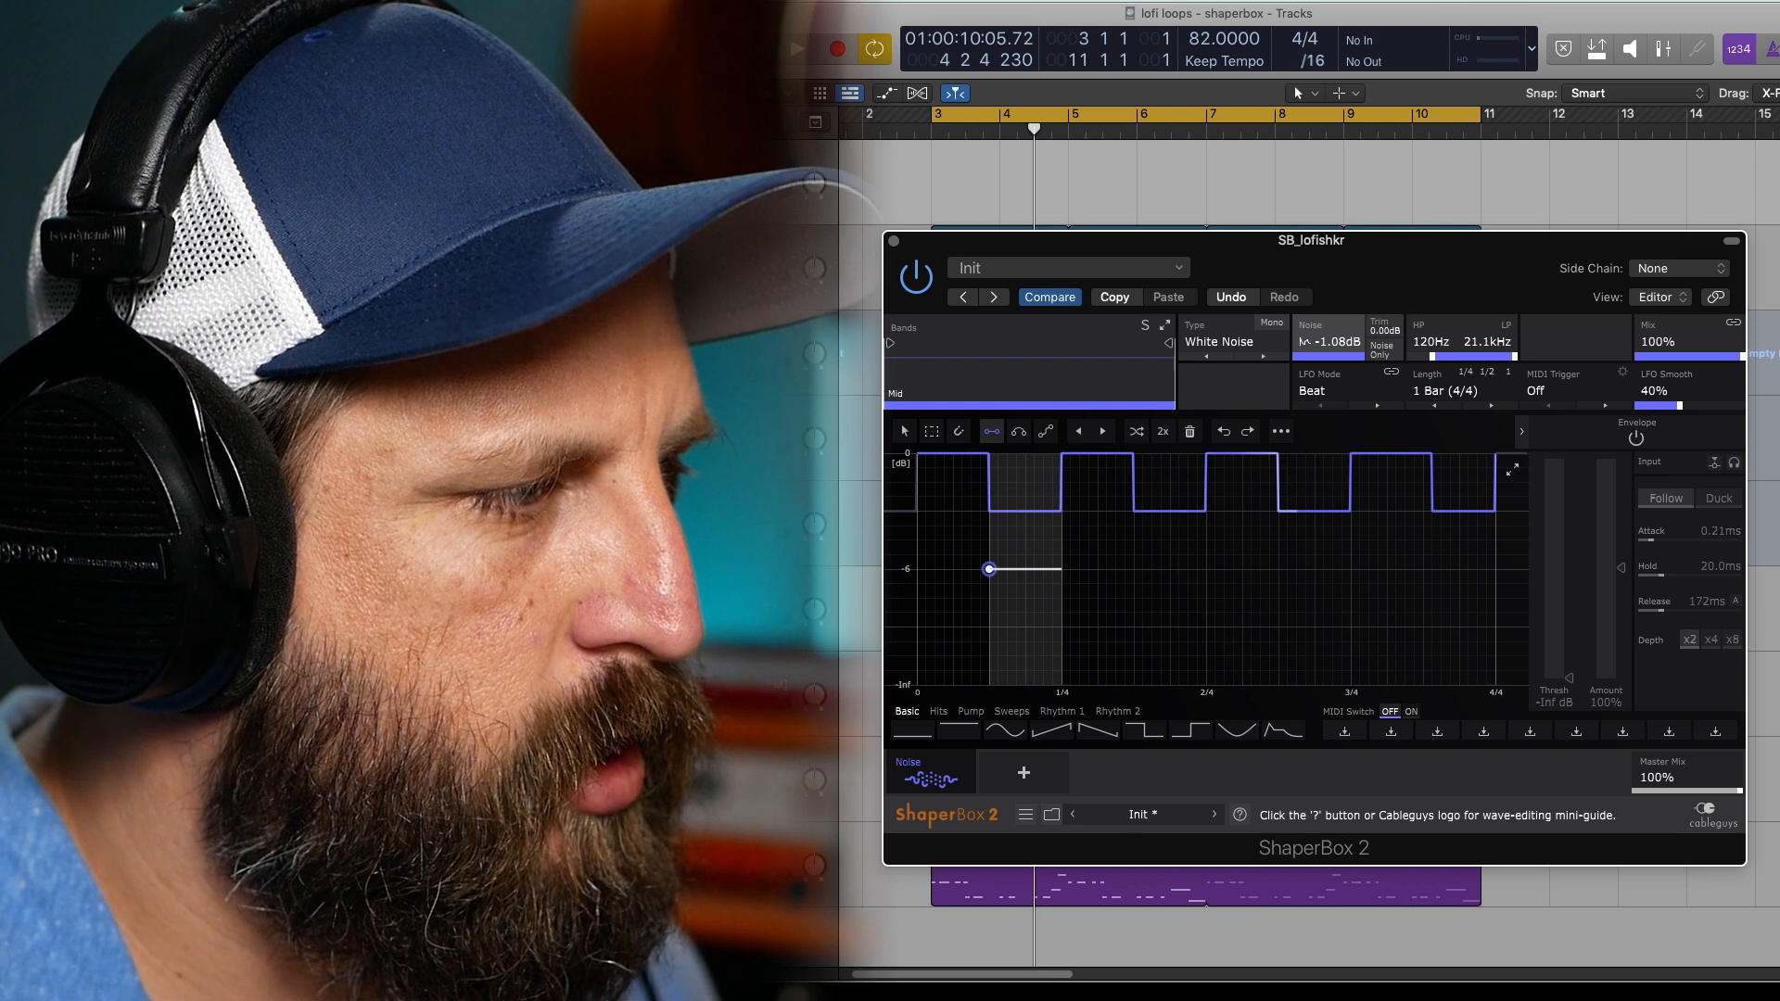
pyautogui.click(989, 568)
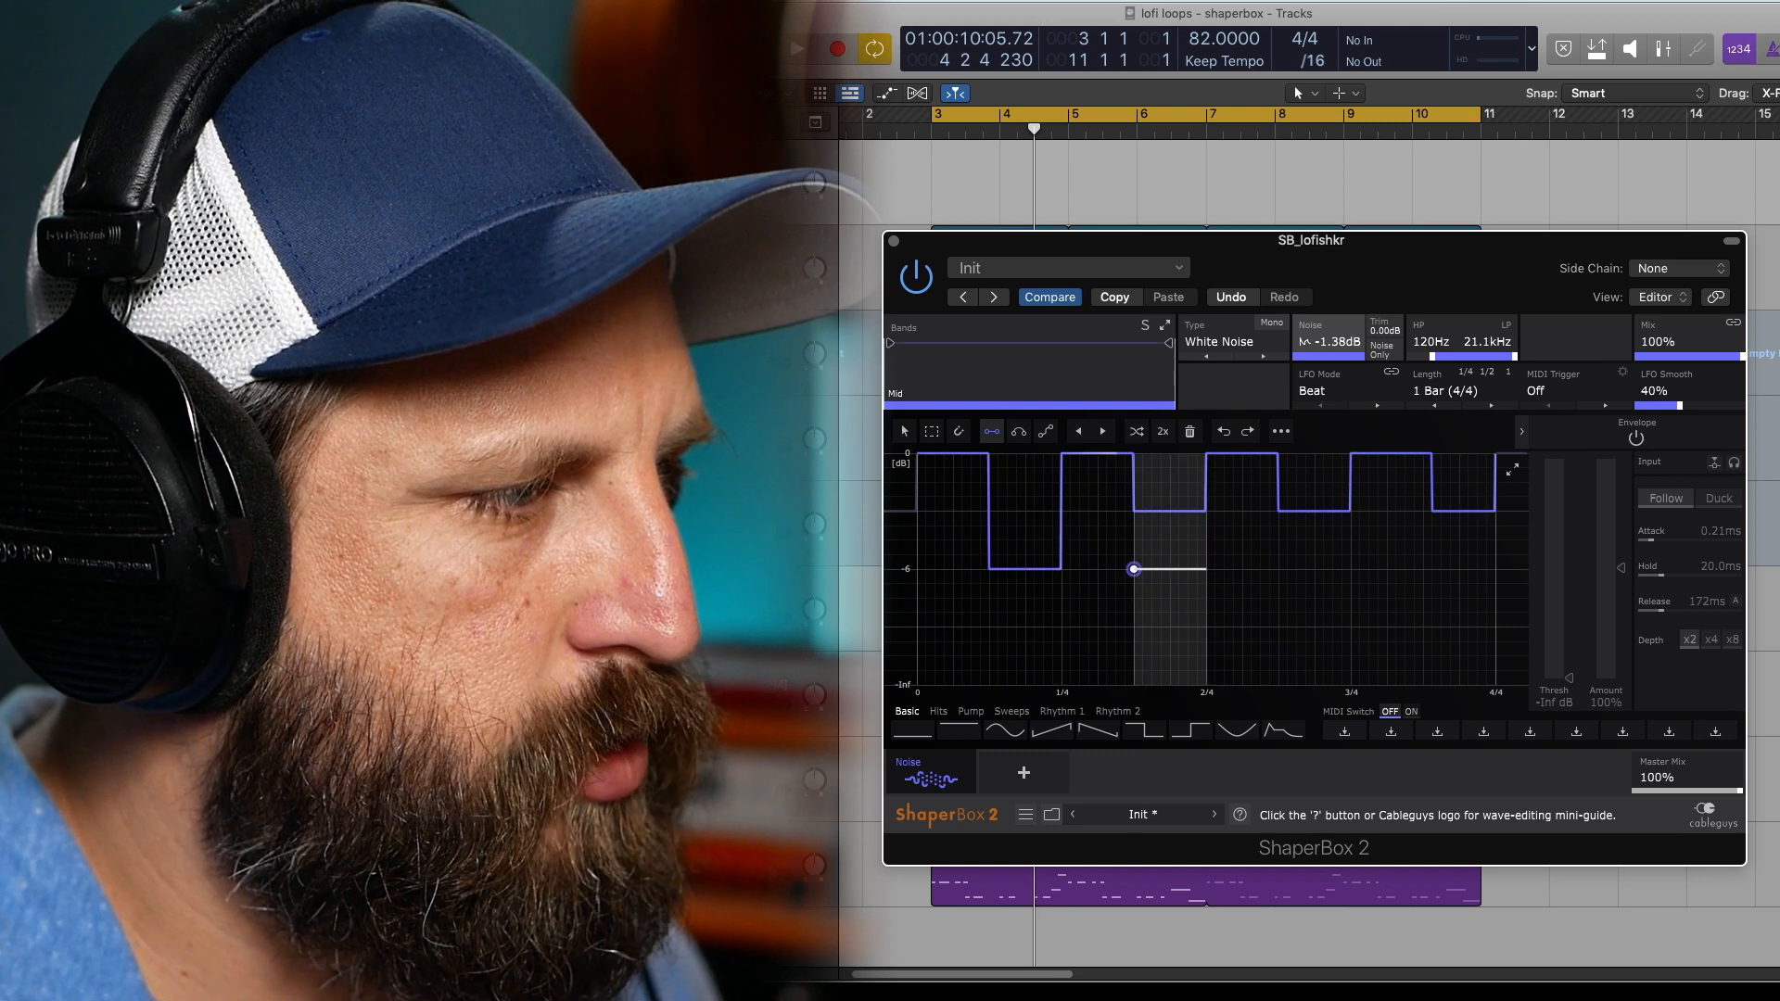
pyautogui.click(1134, 568)
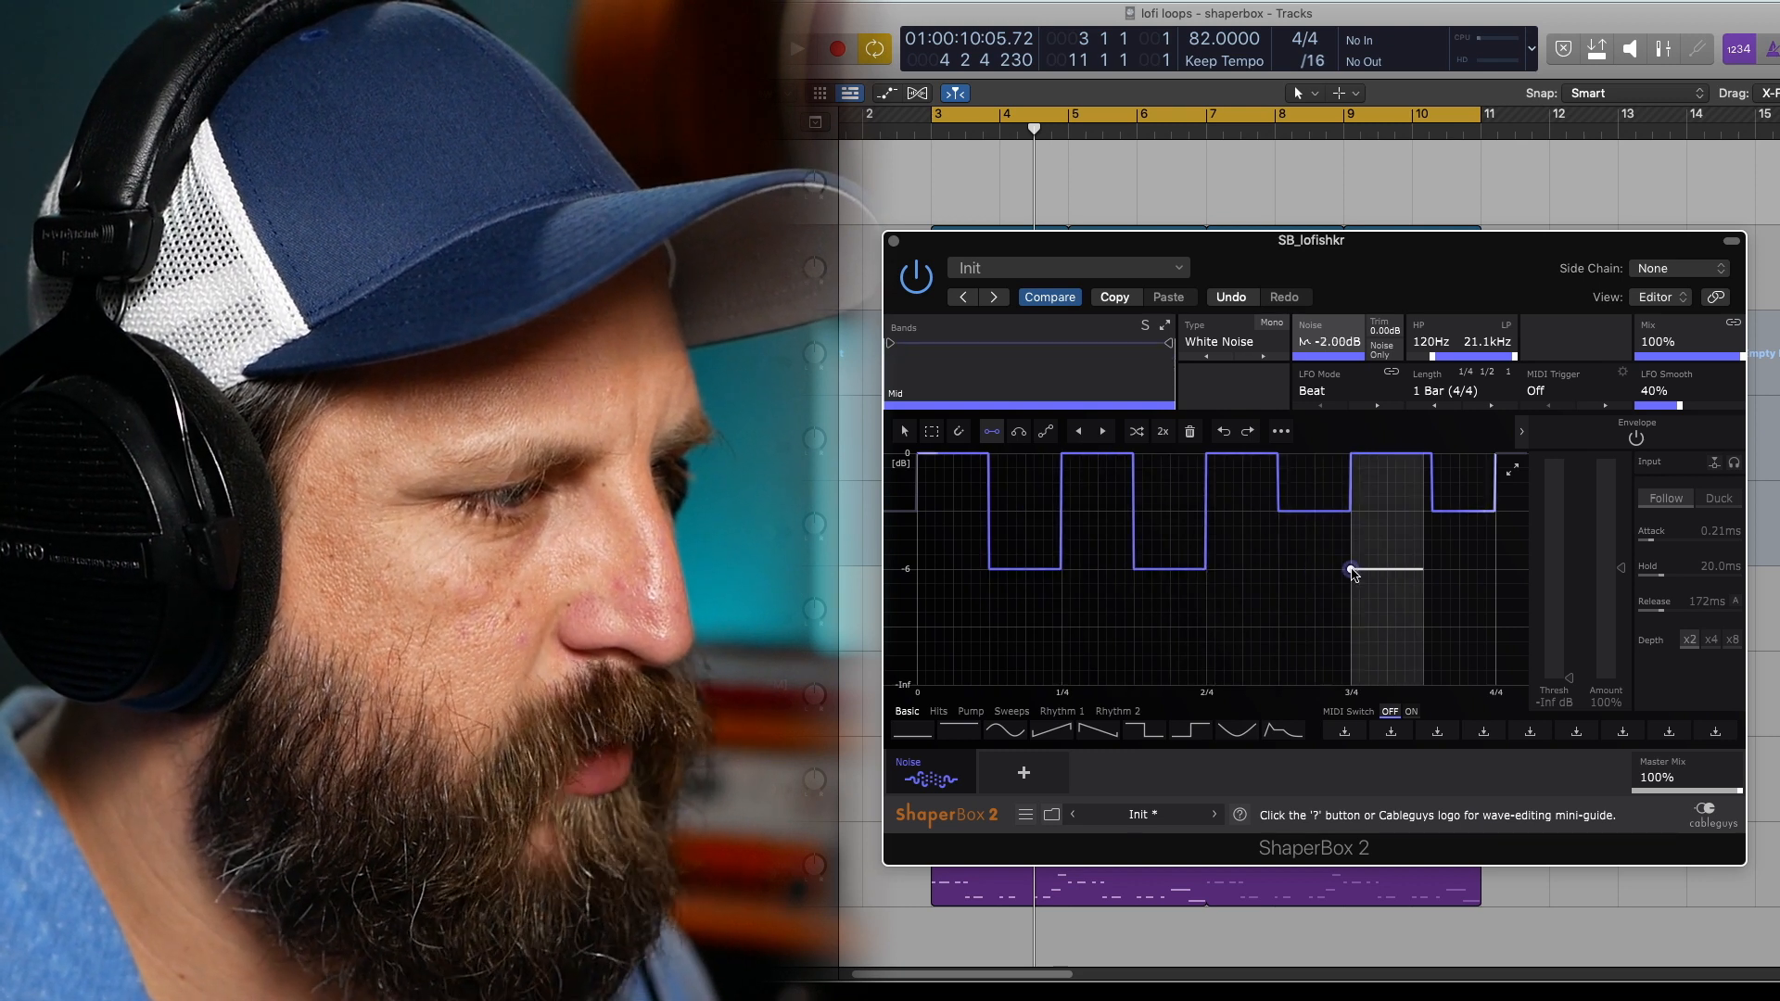
pyautogui.click(1281, 569)
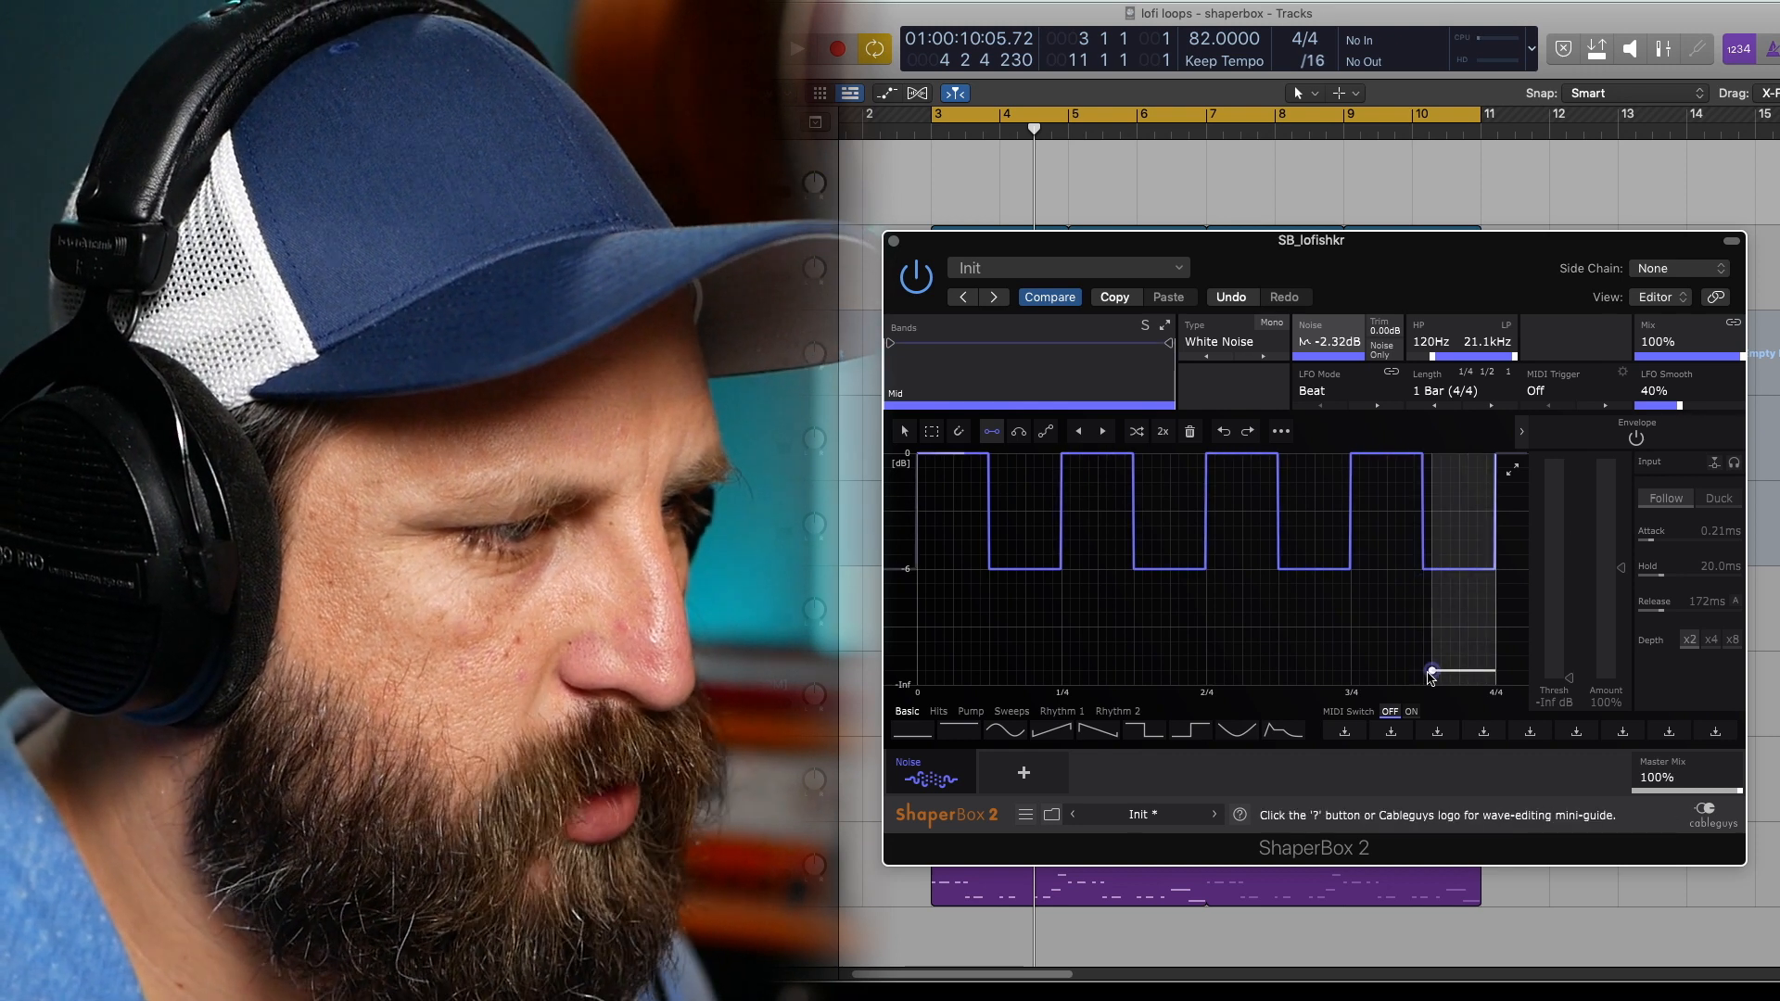
pyautogui.click(904, 431)
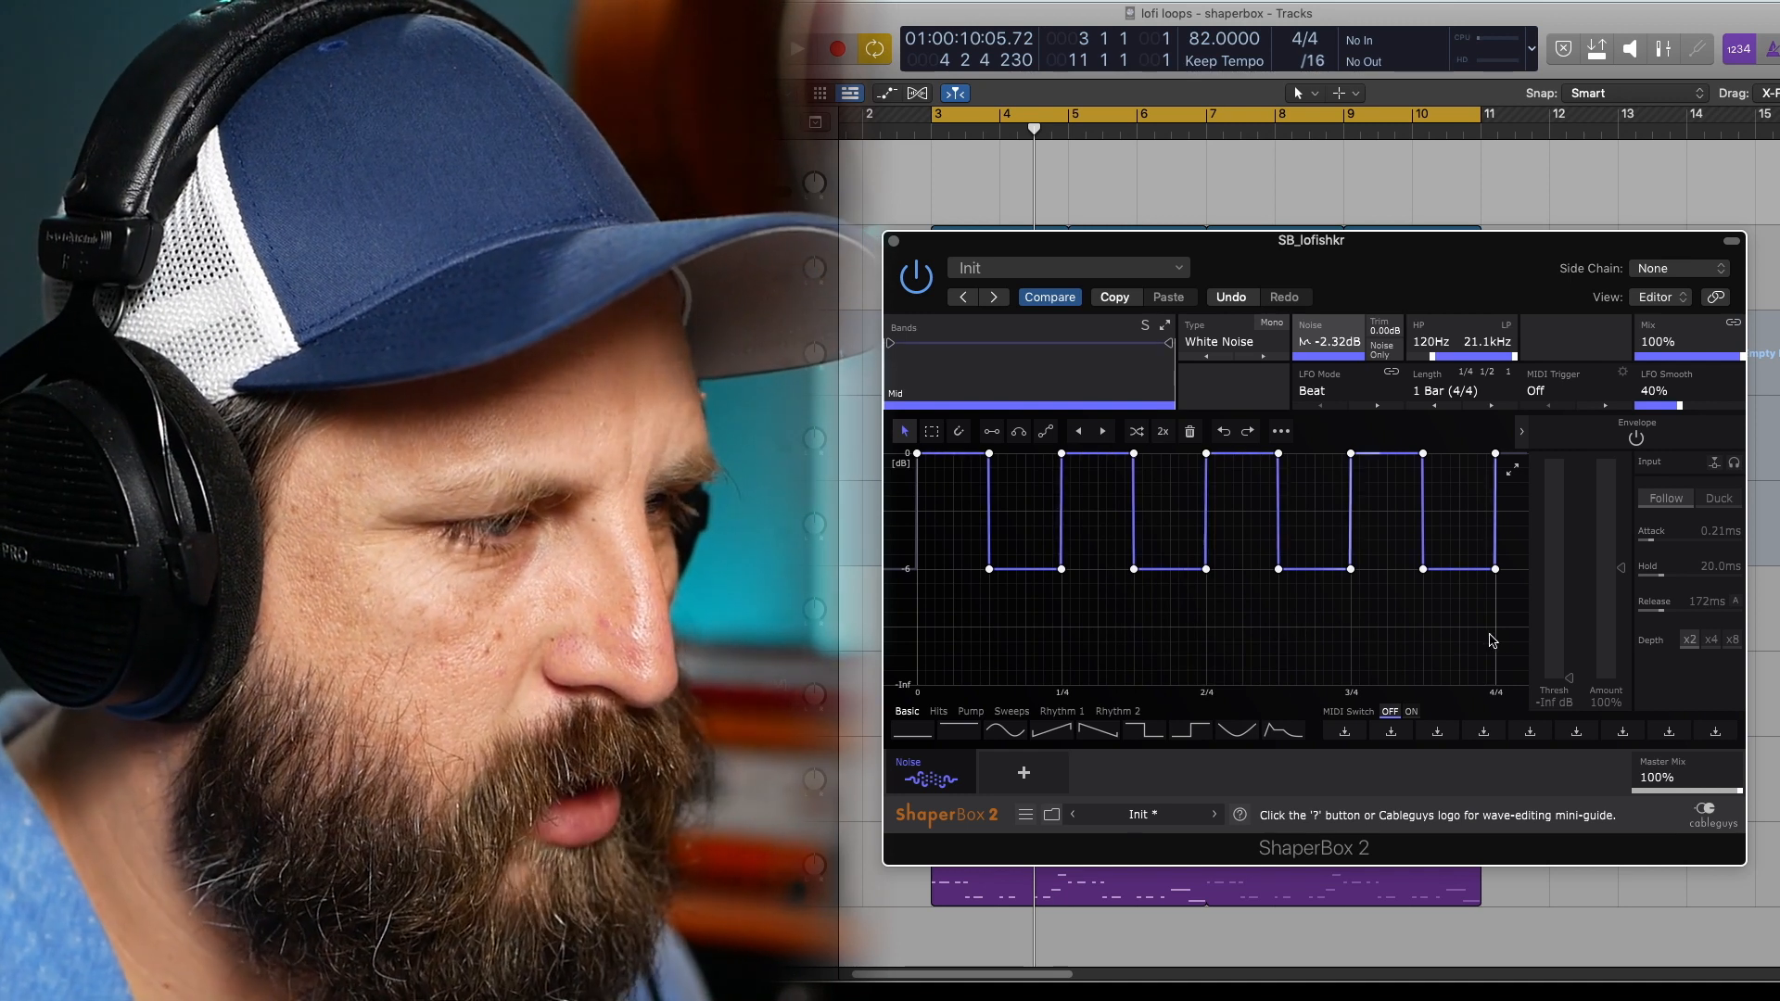
pyautogui.press('space')
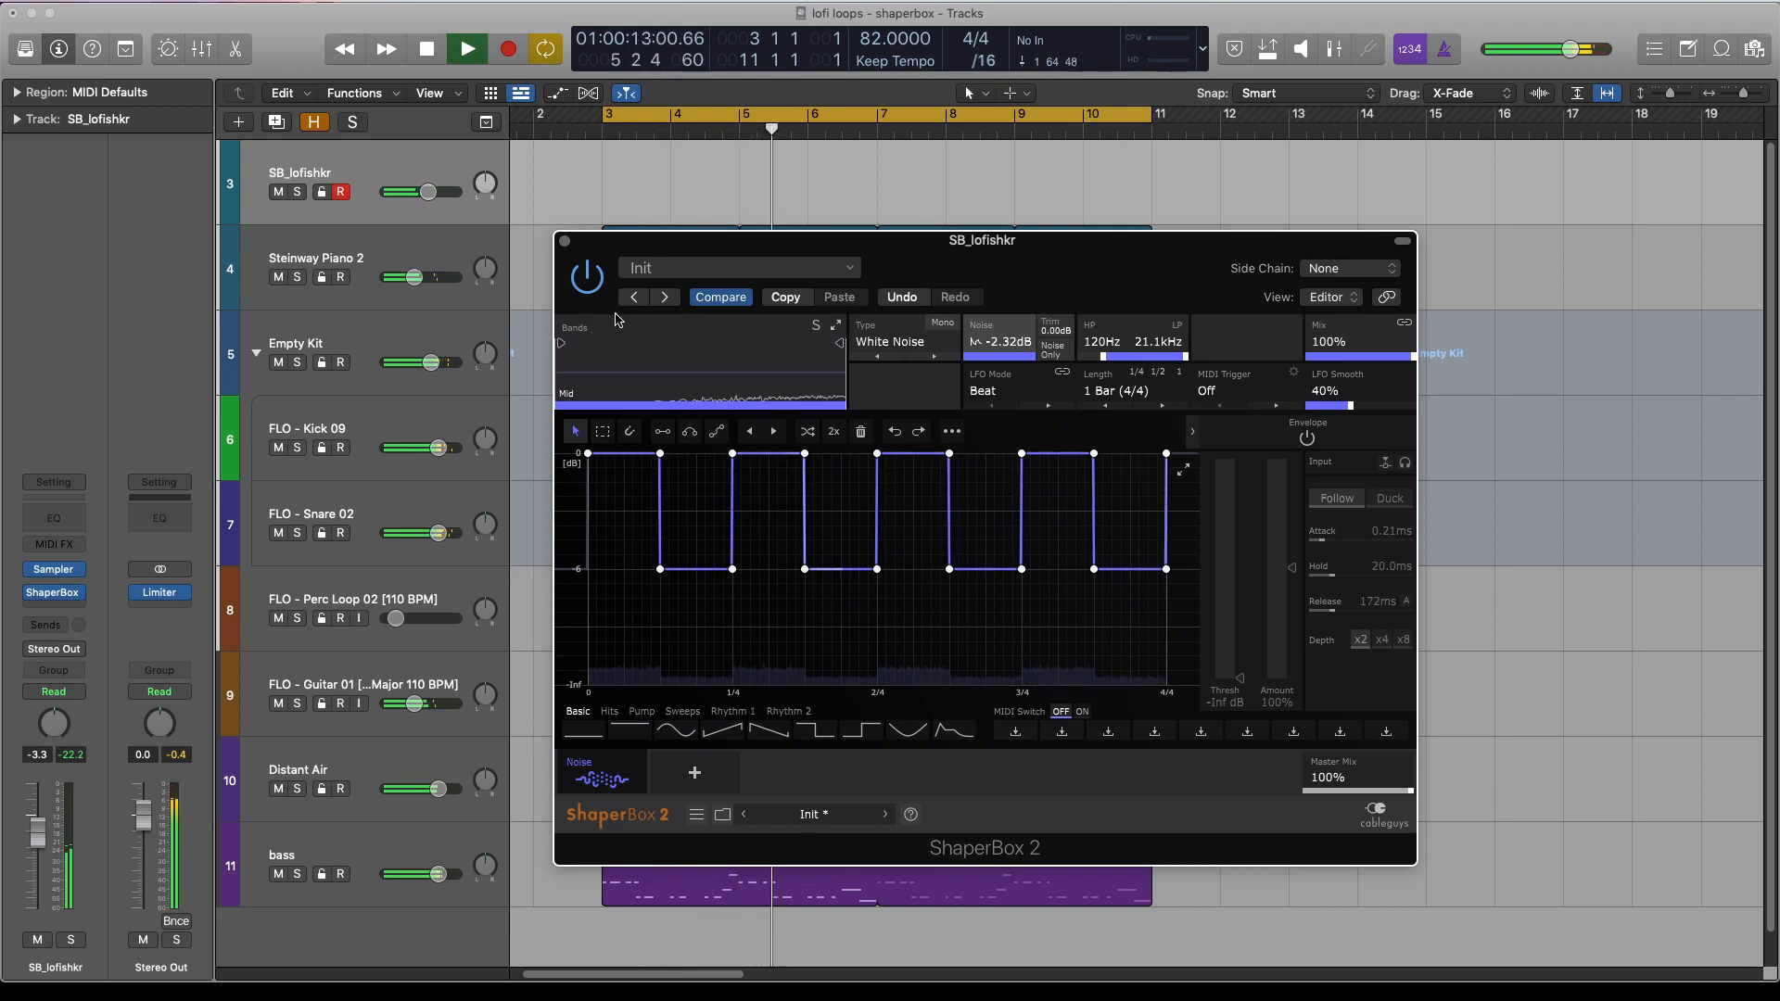
pyautogui.press('space')
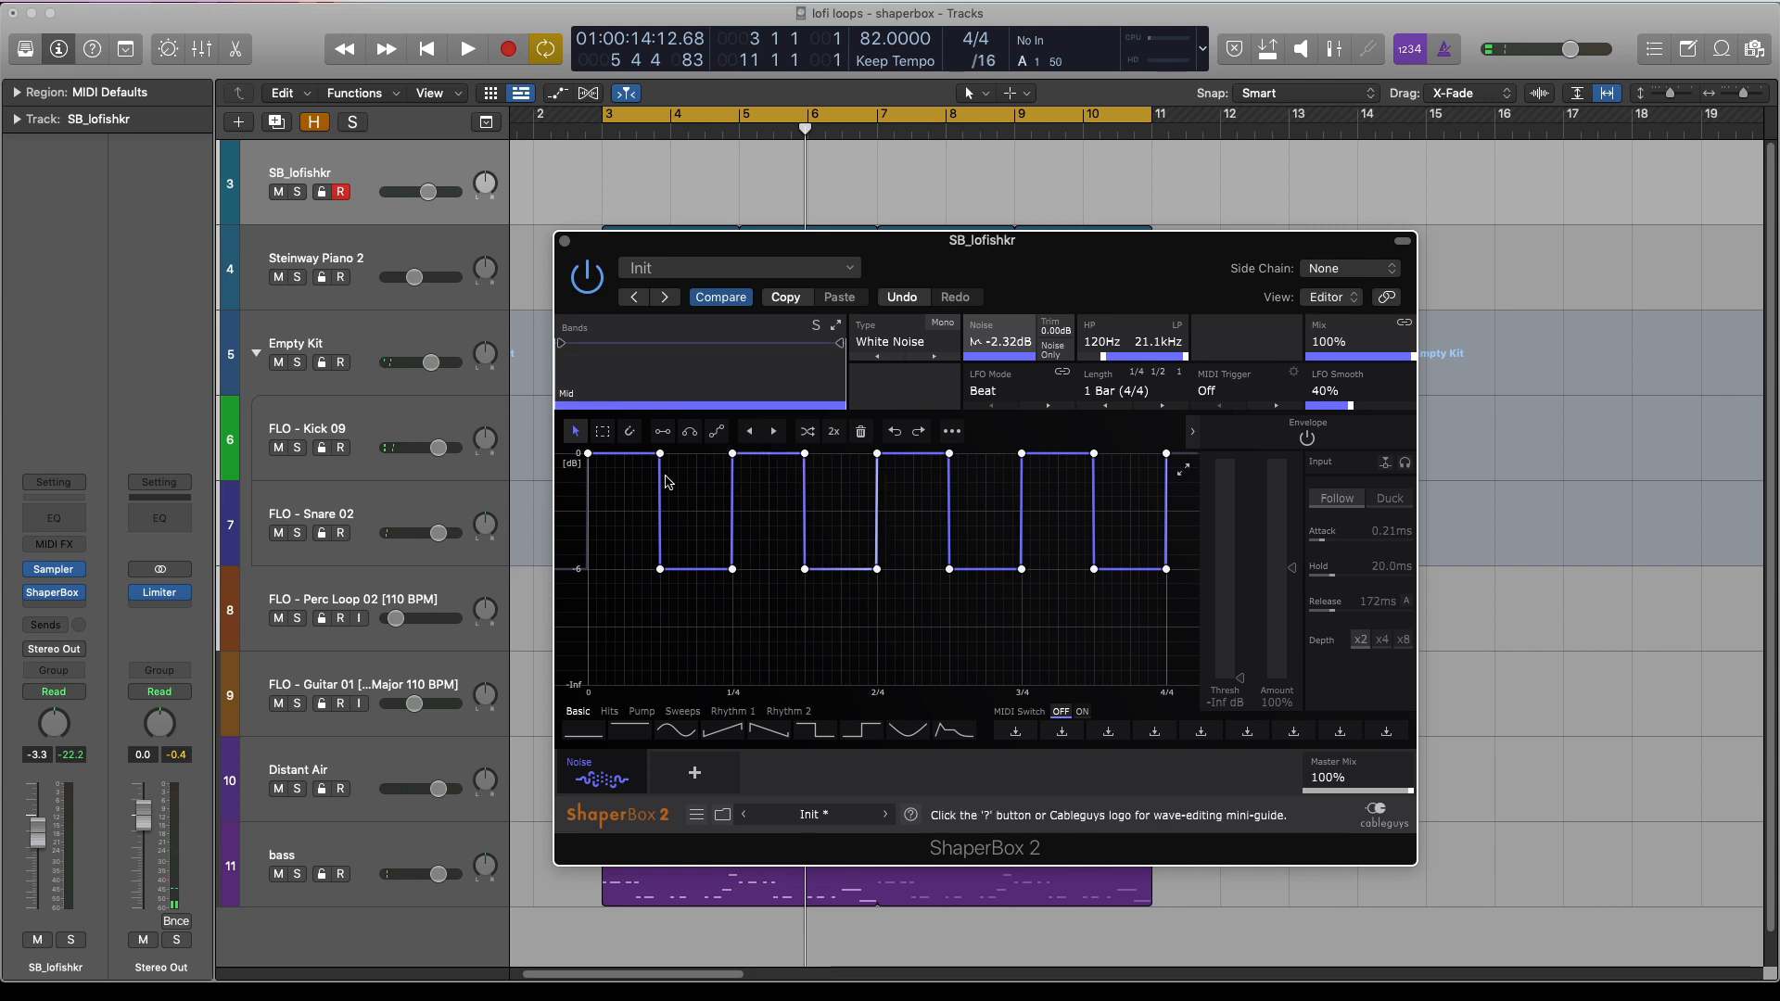
# - Draw short steps halfway between 0 and -6 dB at the ends of beats 2 and 4, and audition the loop
pyautogui.click(662, 431)
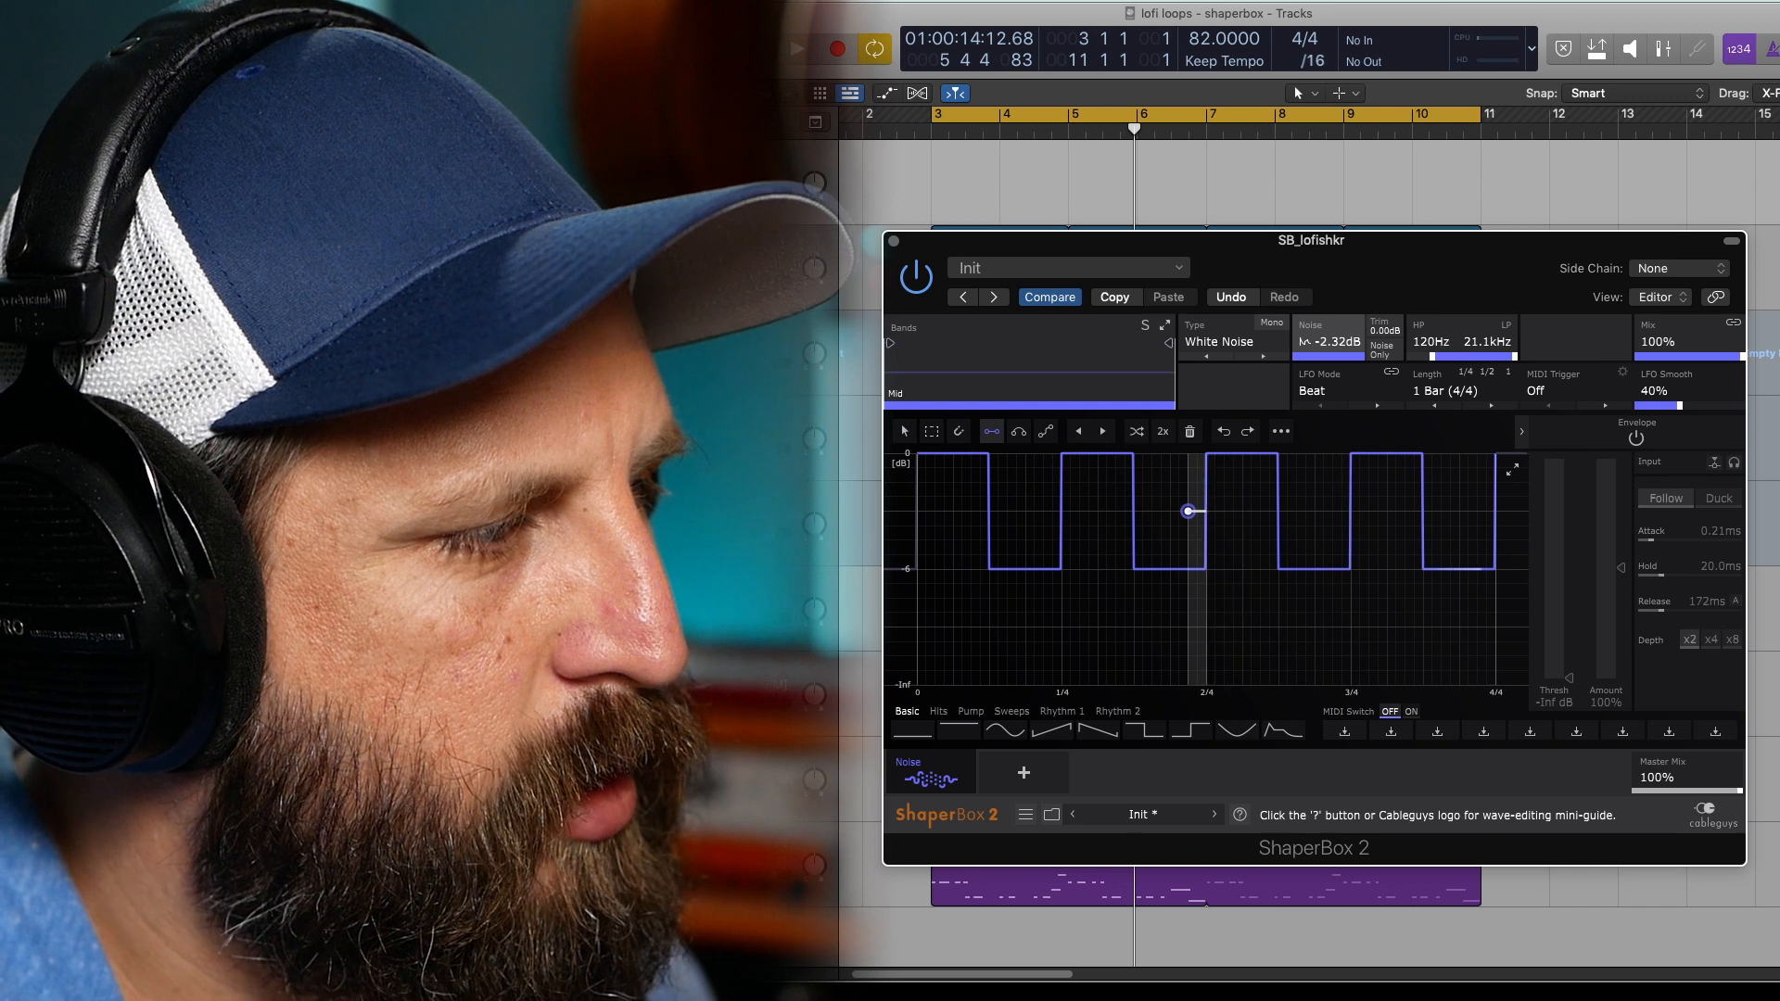
pyautogui.moveTo(1188, 511); pyautogui.dragTo(1205, 510)
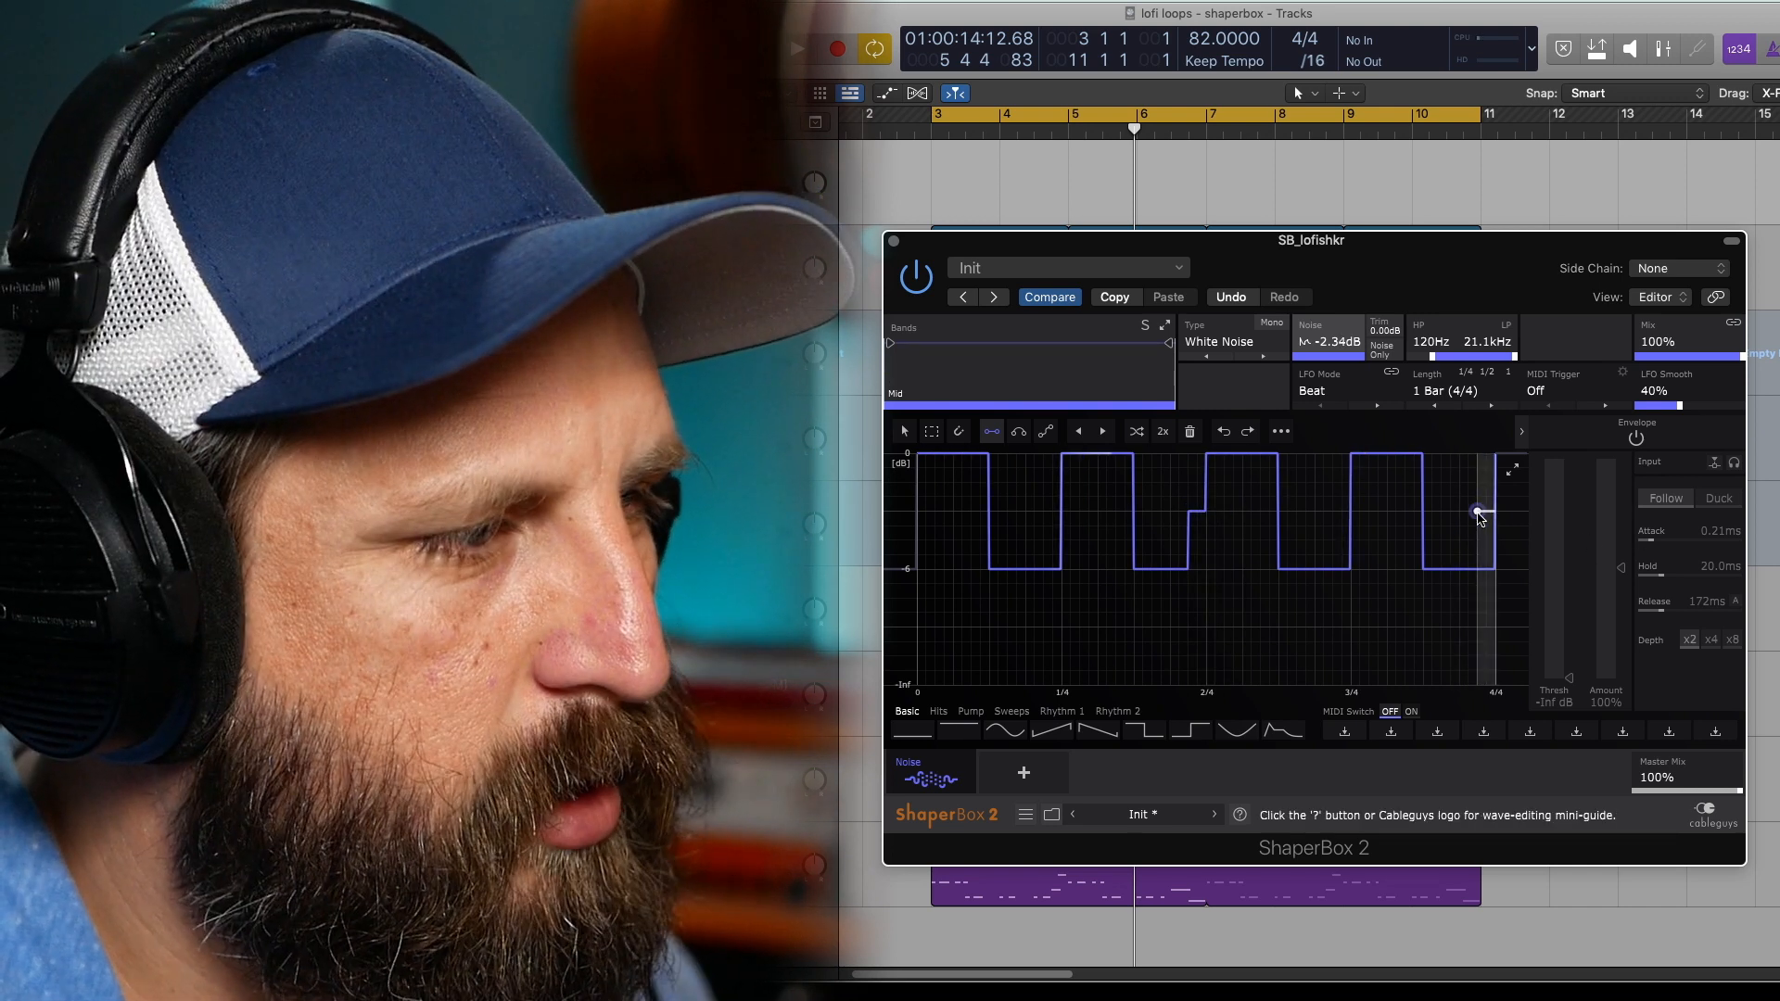
pyautogui.moveTo(1479, 511); pyautogui.dragTo(1495, 511)
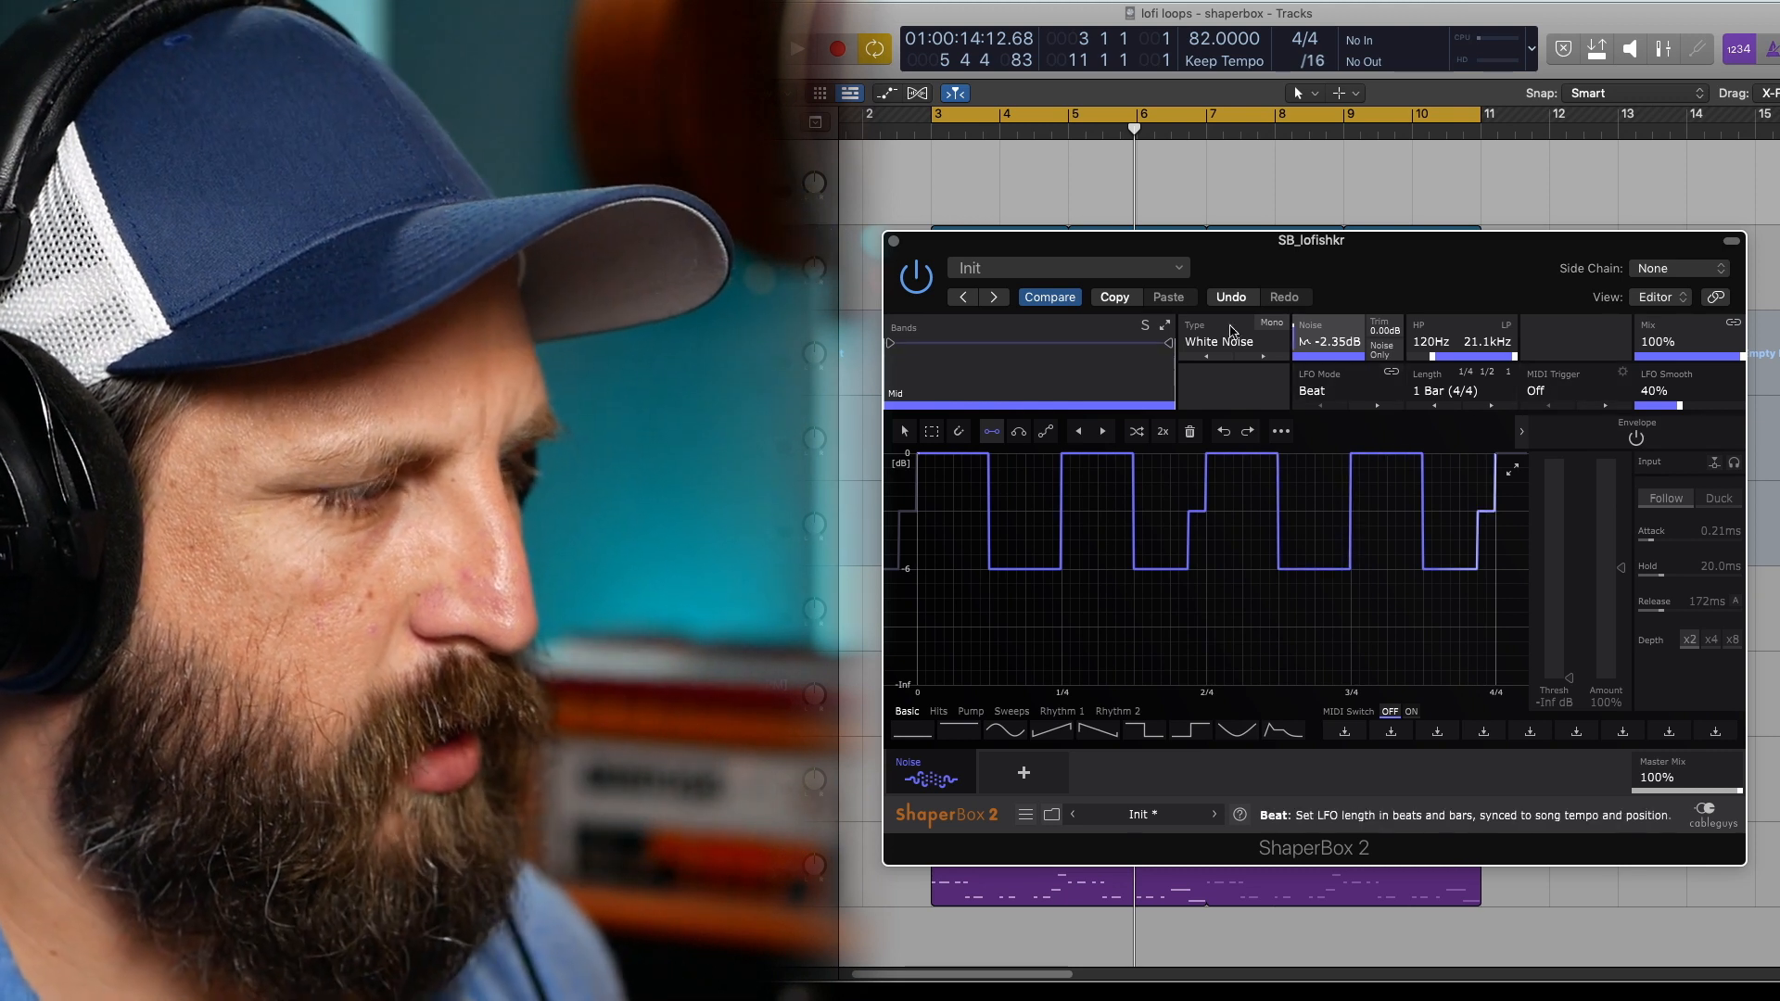
pyautogui.press('space')
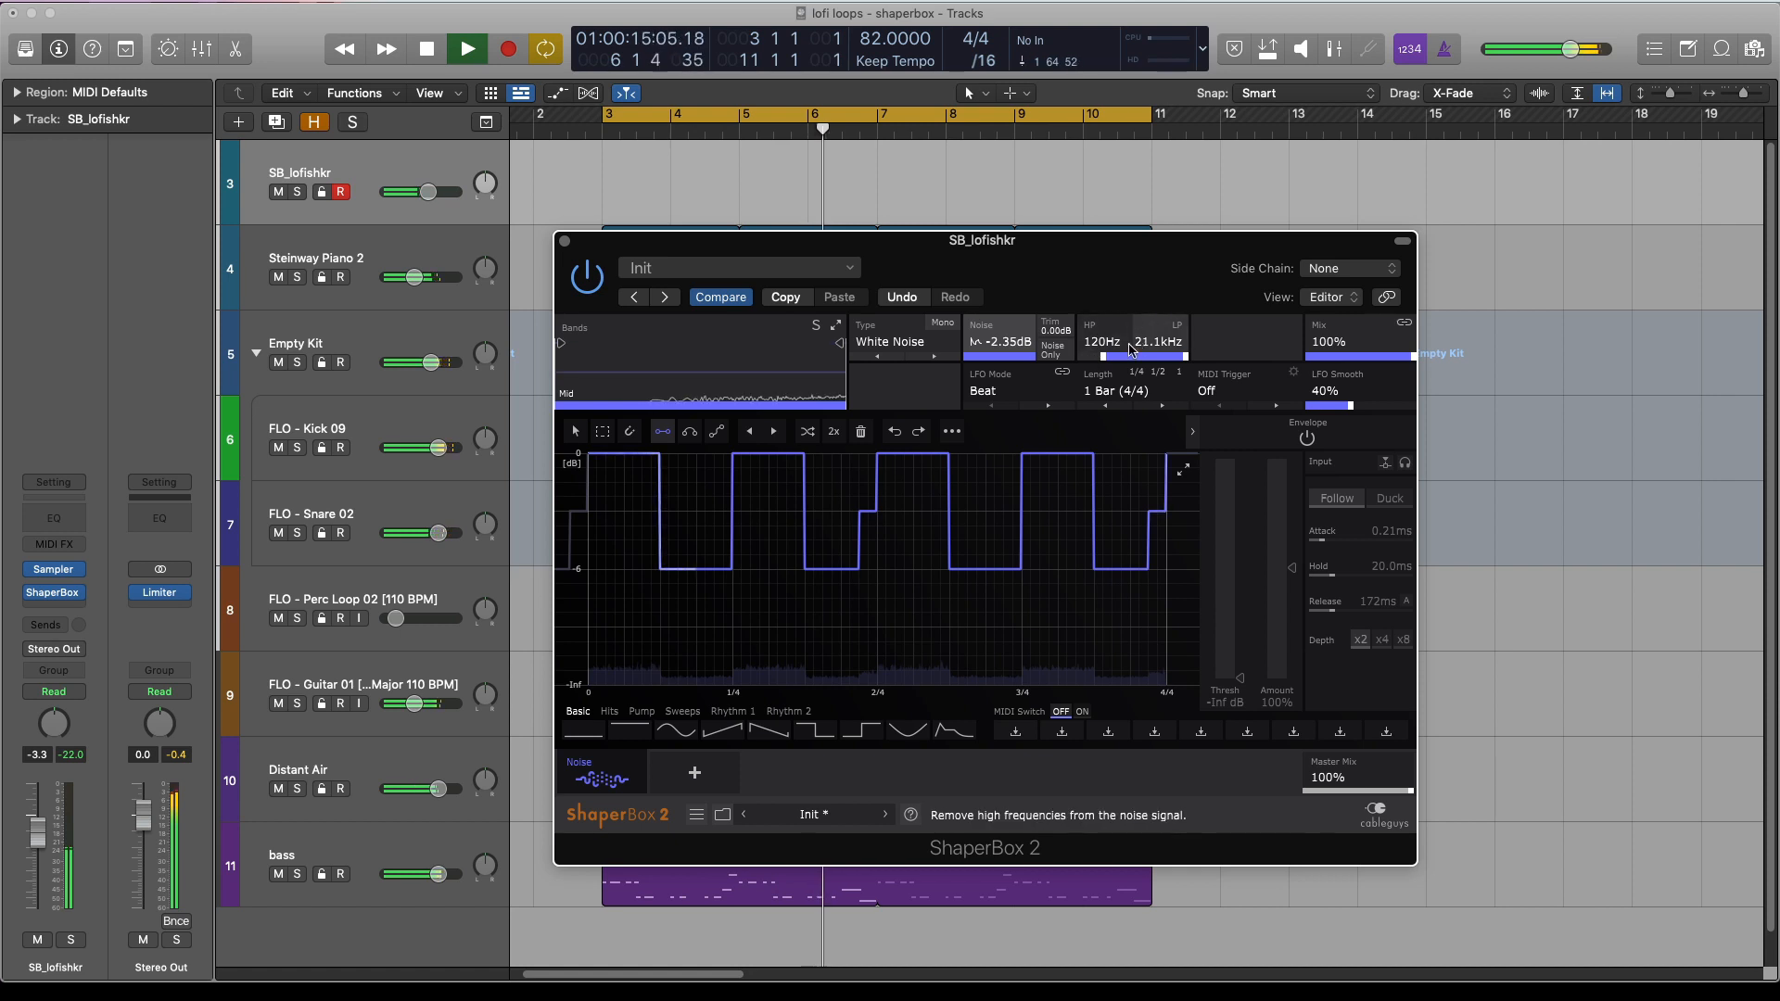
pyautogui.press('space')
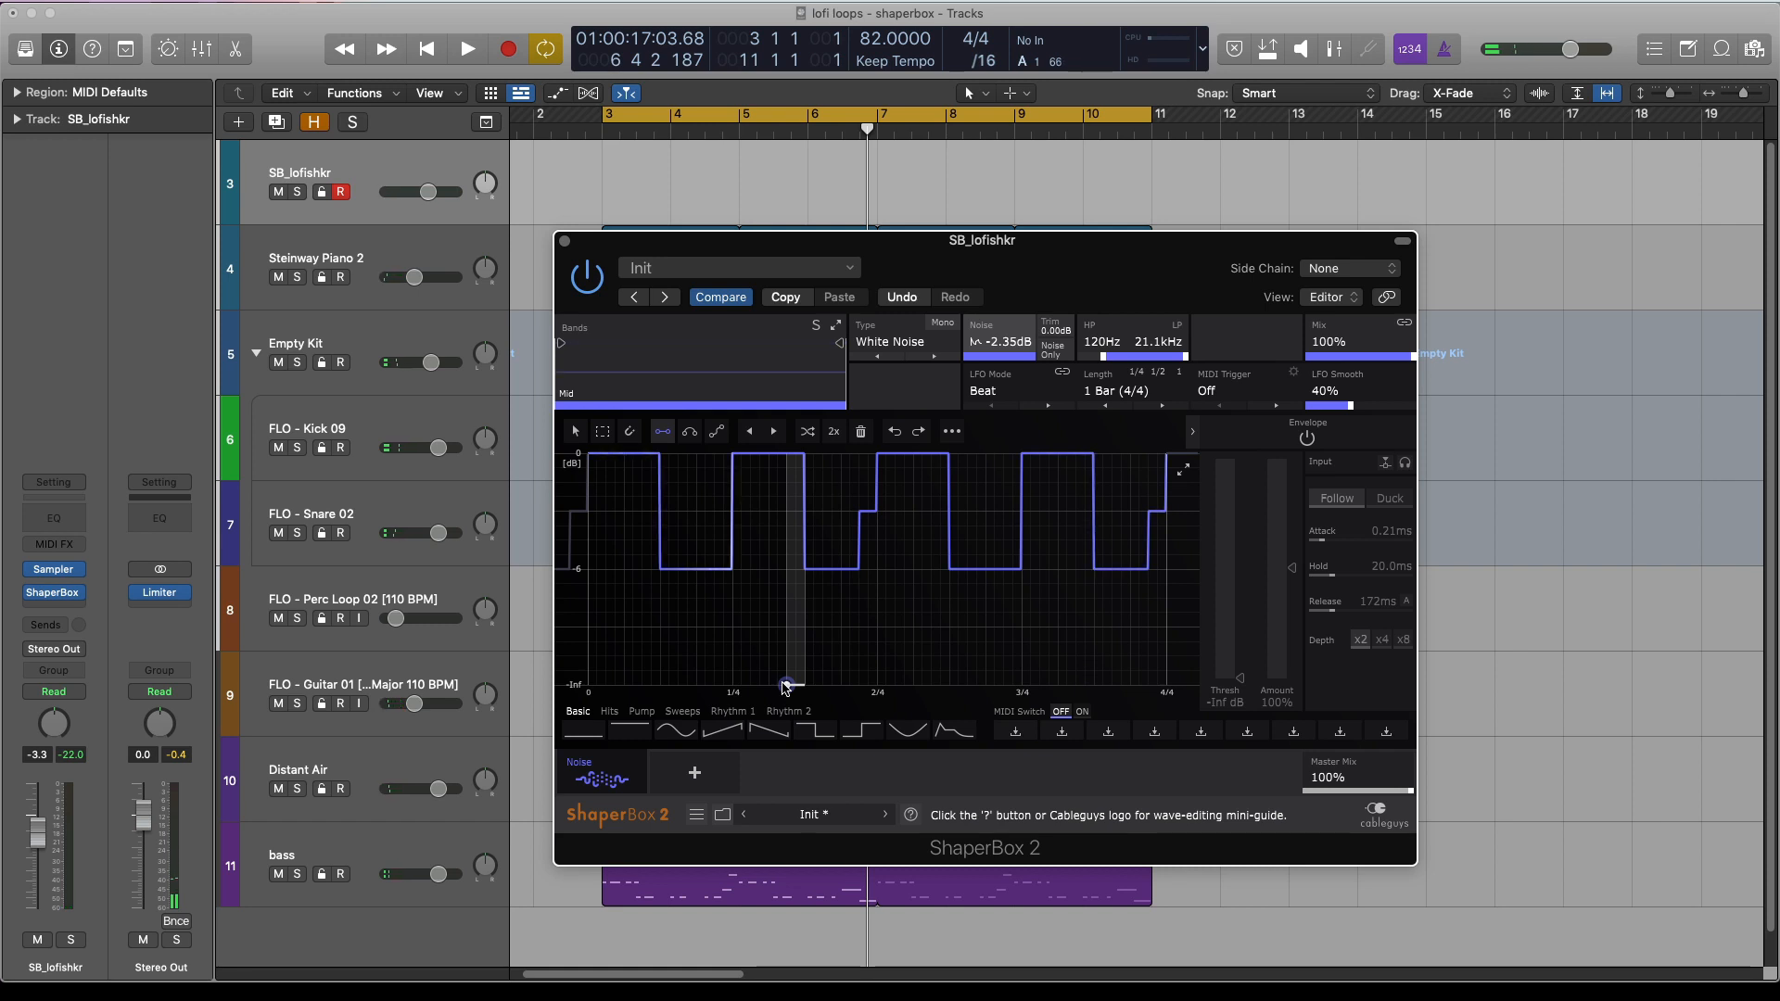
# - Draw short drops to -Inf at the end of beat 1 and just before the midpoints of beats 2, 3 and 4
pyautogui.click(787, 686)
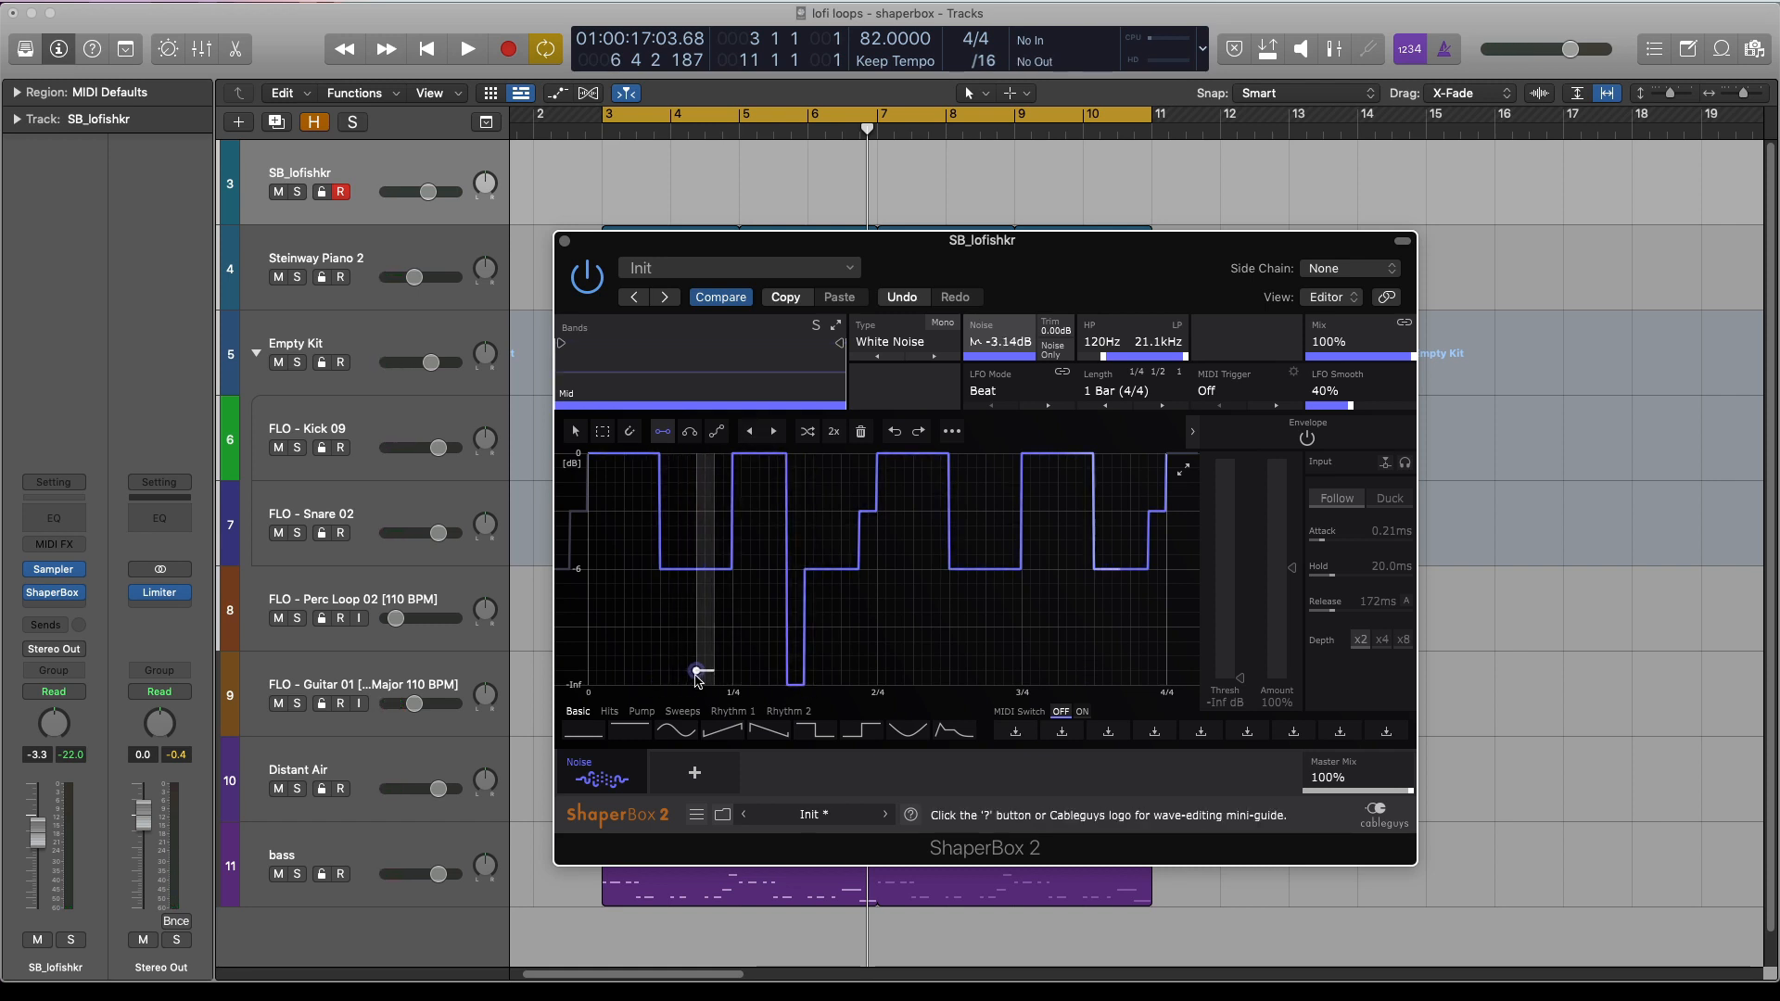
pyautogui.click(719, 687)
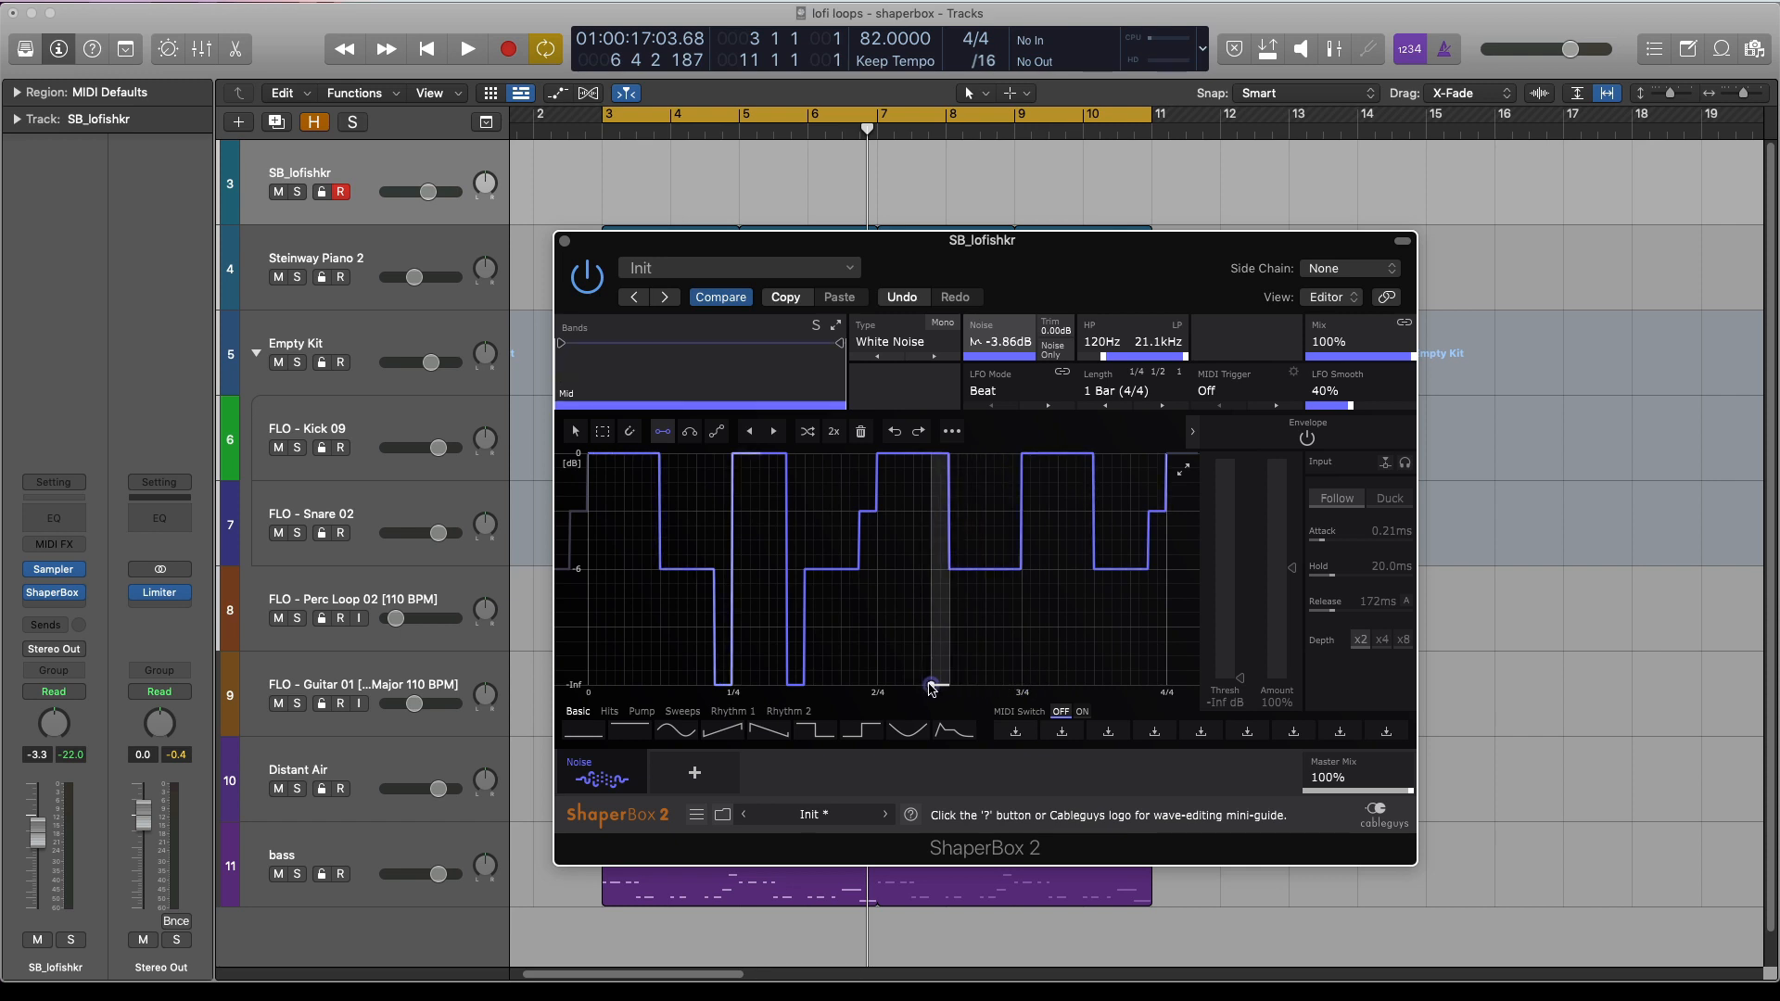
pyautogui.click(932, 686)
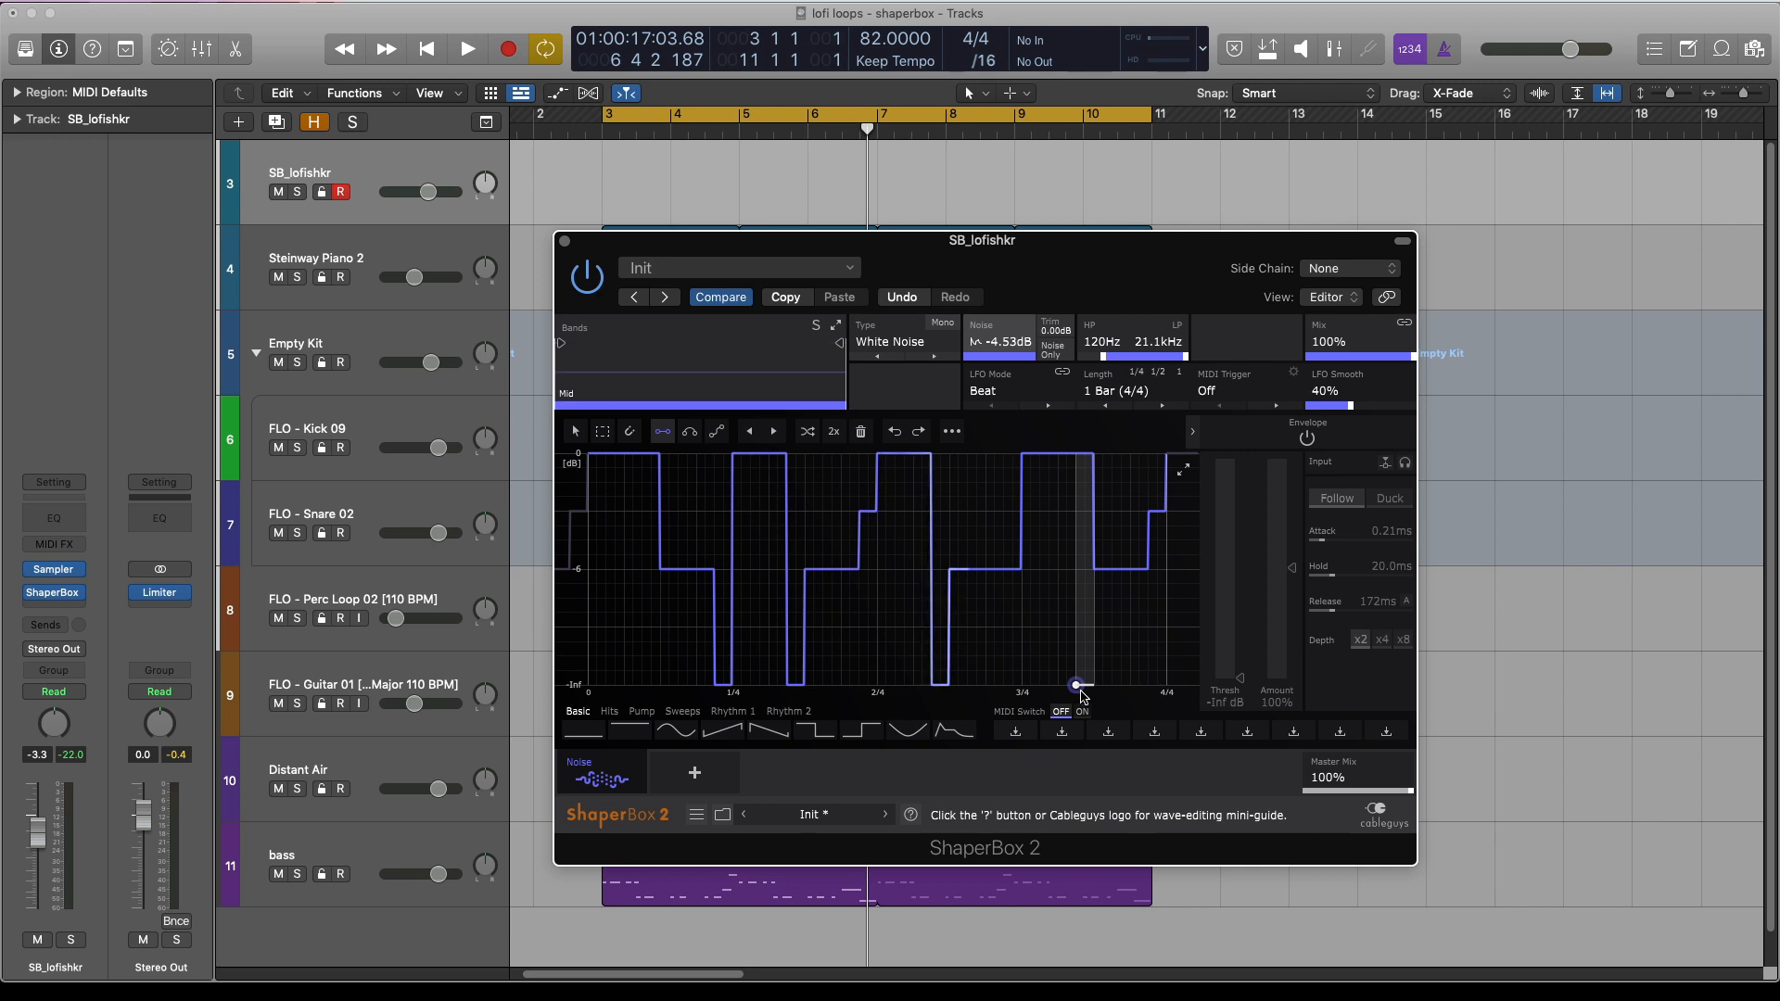
pyautogui.click(1081, 688)
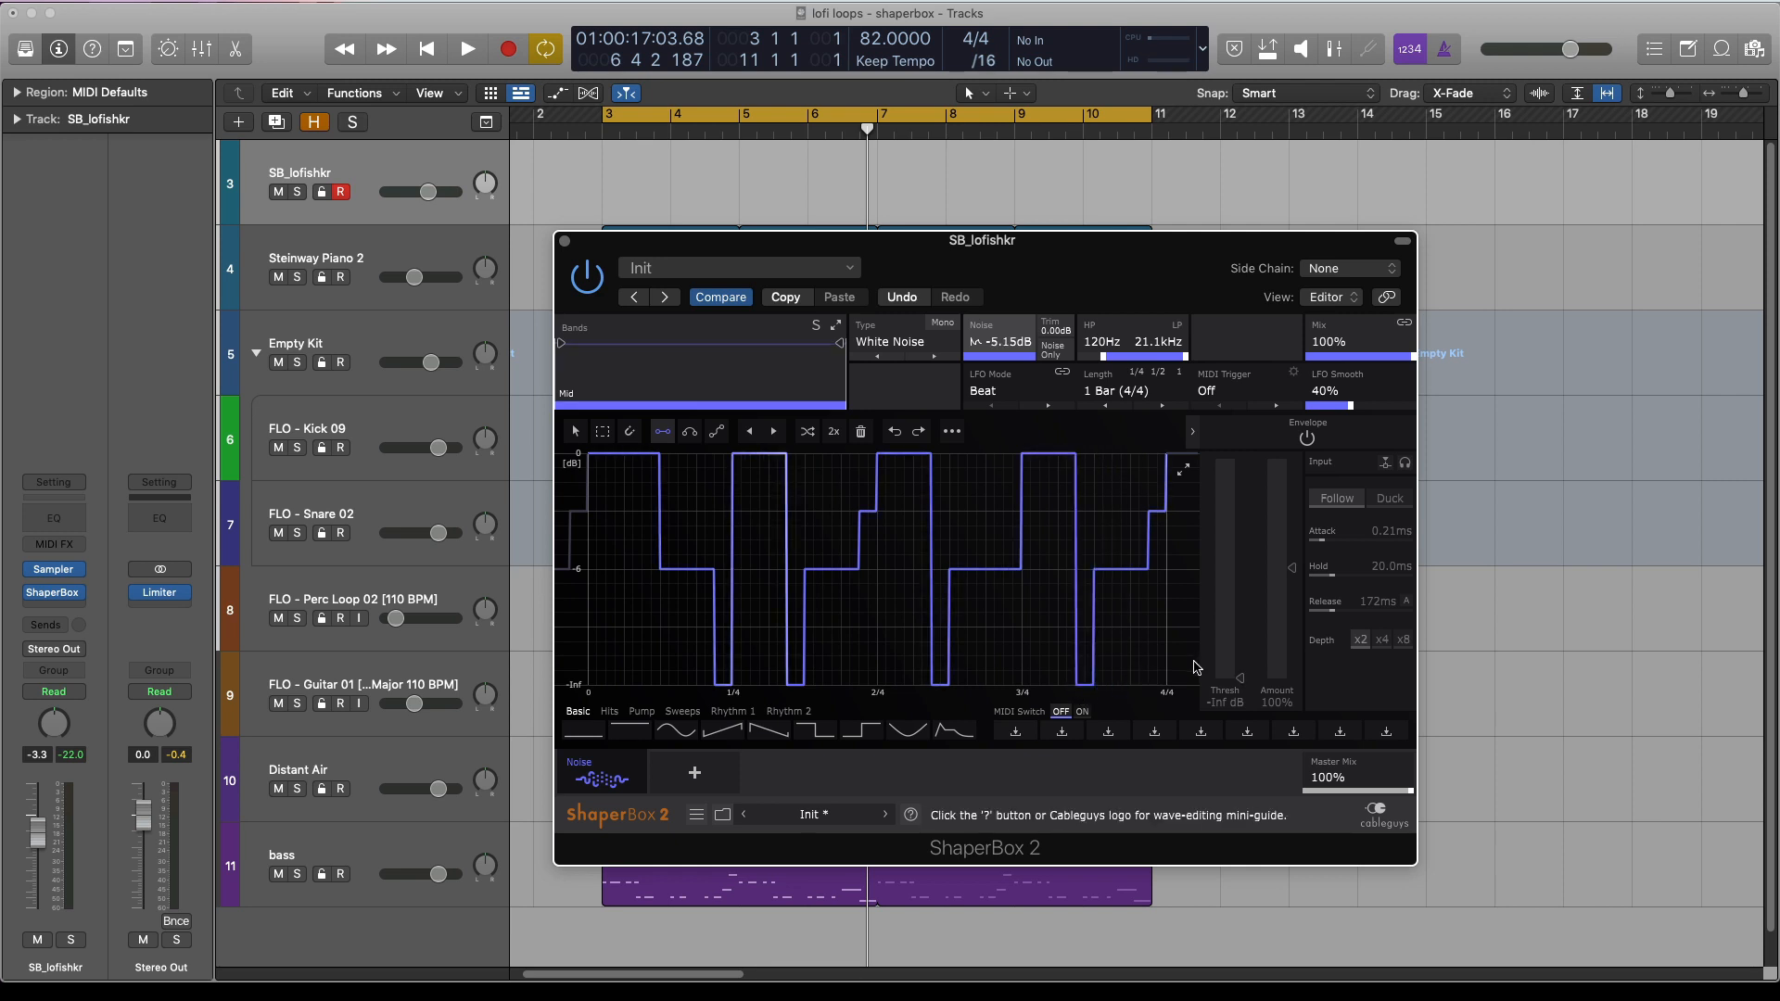
# - Raise the LFO Smooth of the noise curve to 79% while auditioning the loop
pyautogui.press('space')
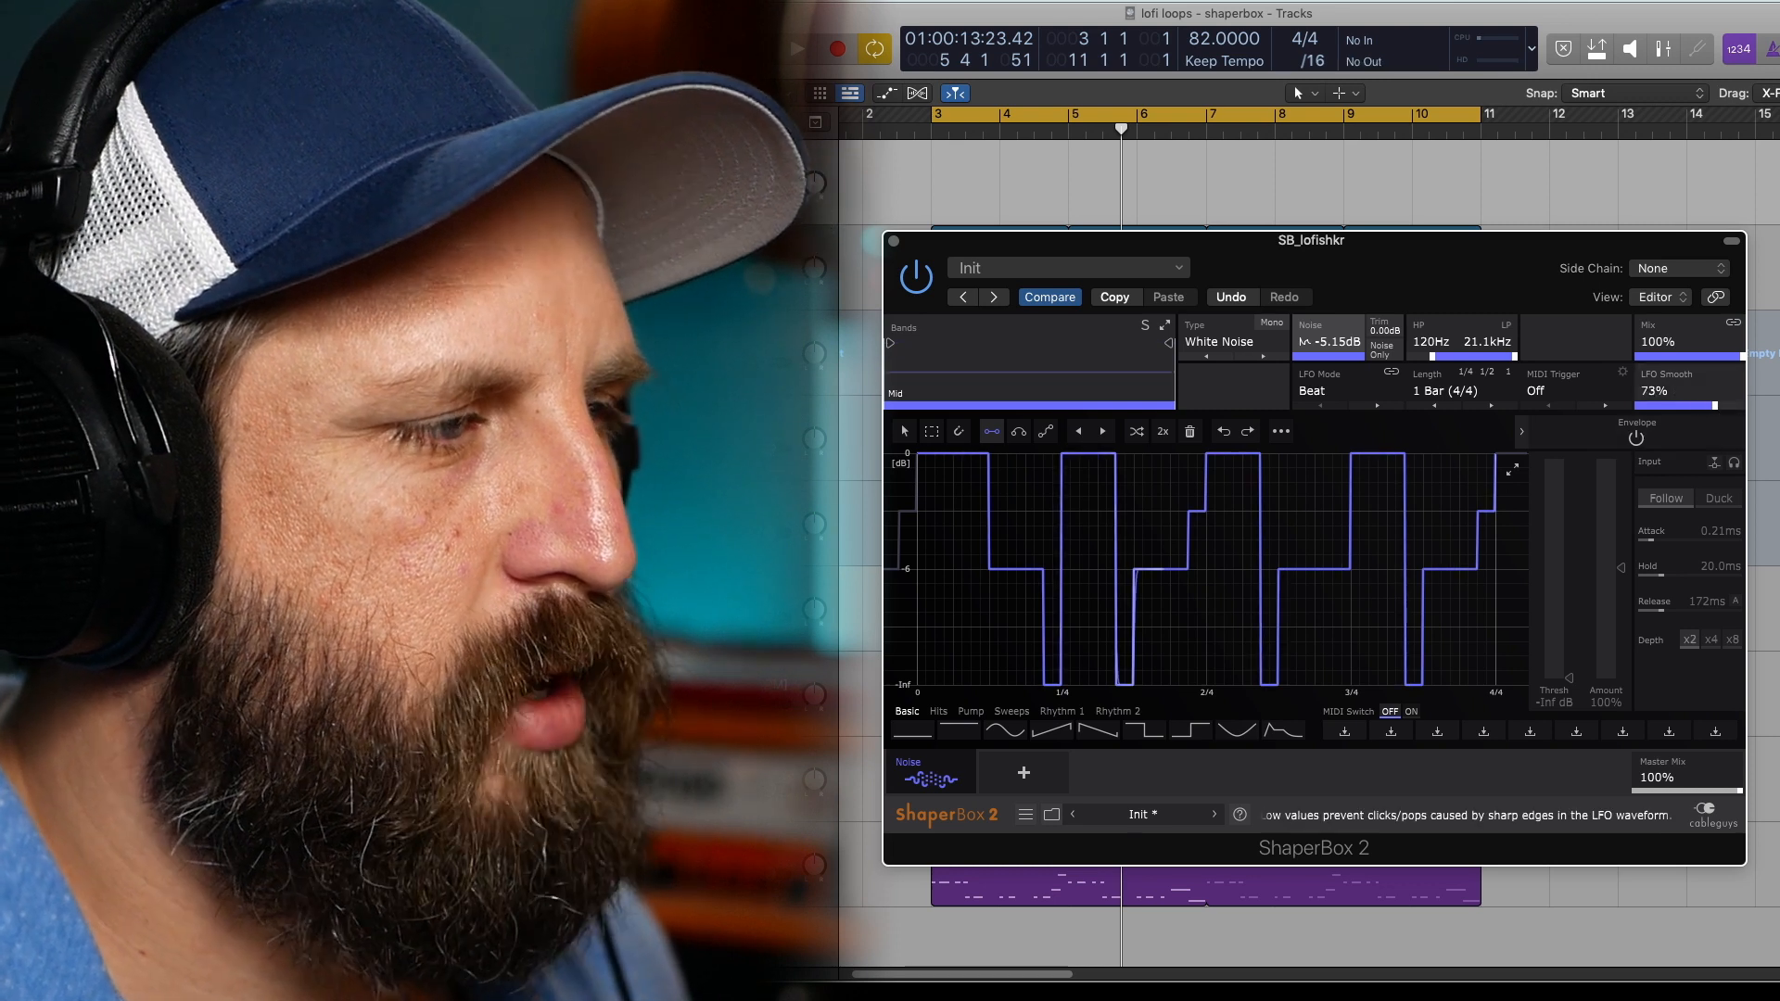
pyautogui.moveTo(1715, 405); pyautogui.dragTo(1722, 406)
pyautogui.press('space')
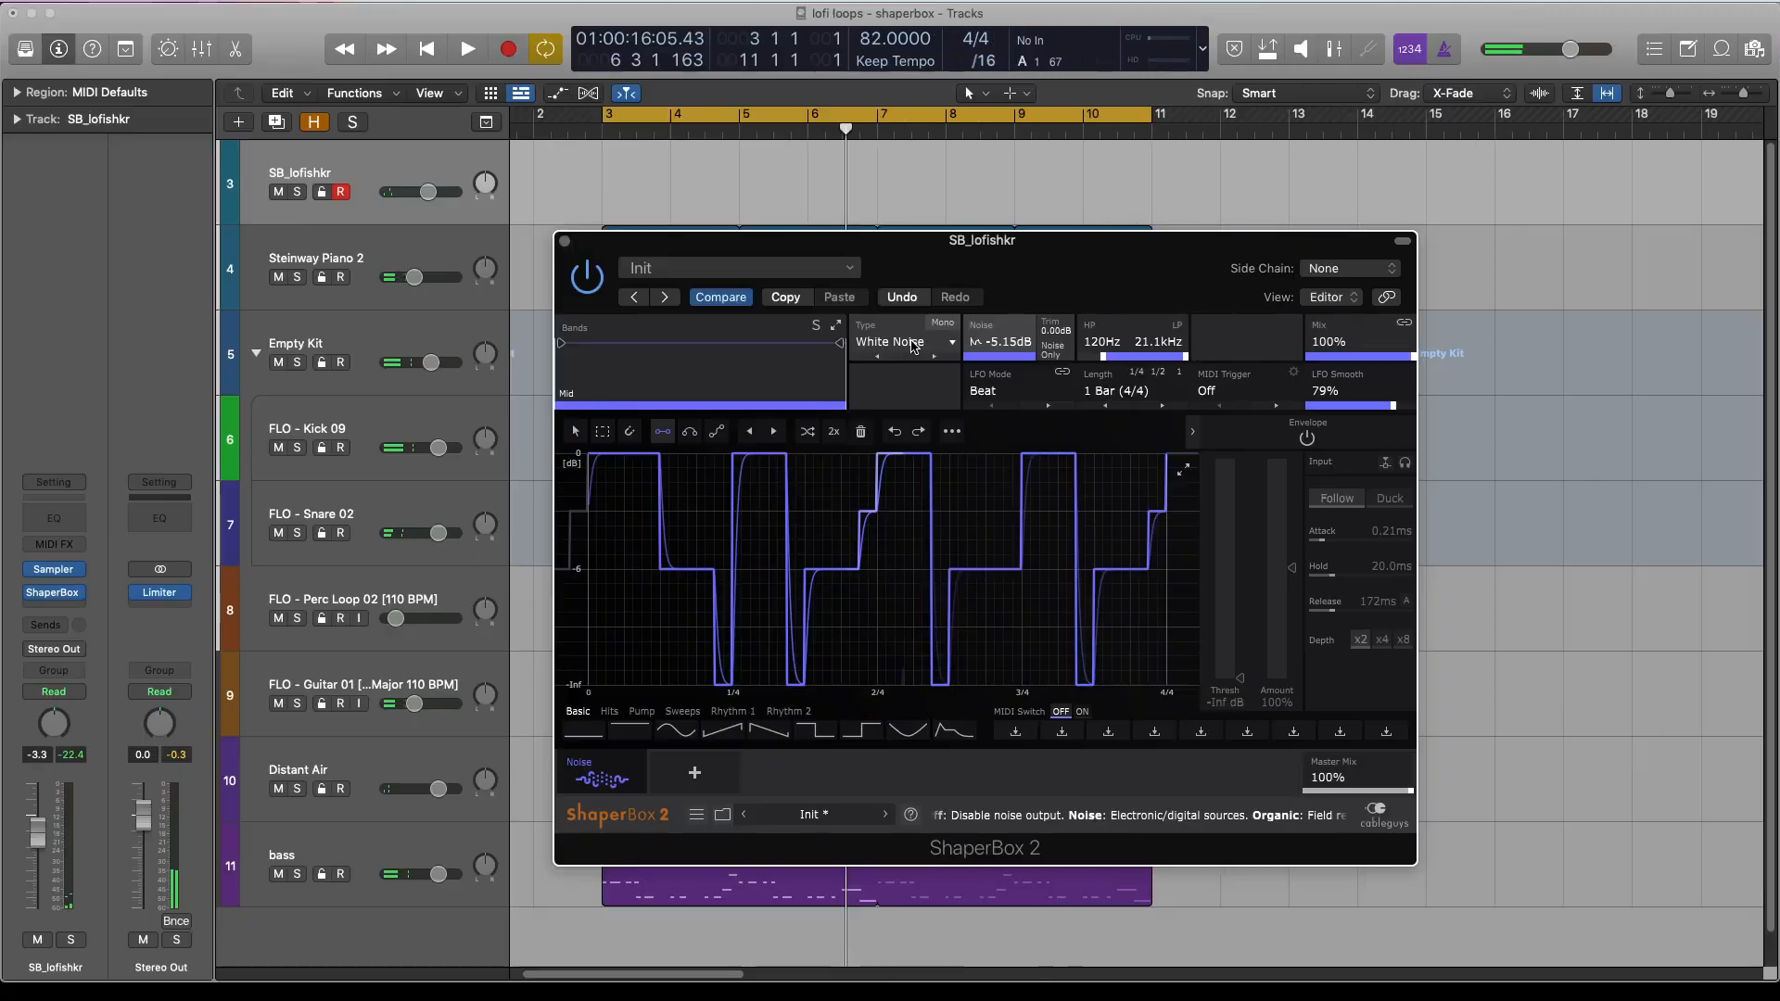
# - Change the noise type from White Noise to Waterphone and play the loop
pyautogui.click(1243, 344)
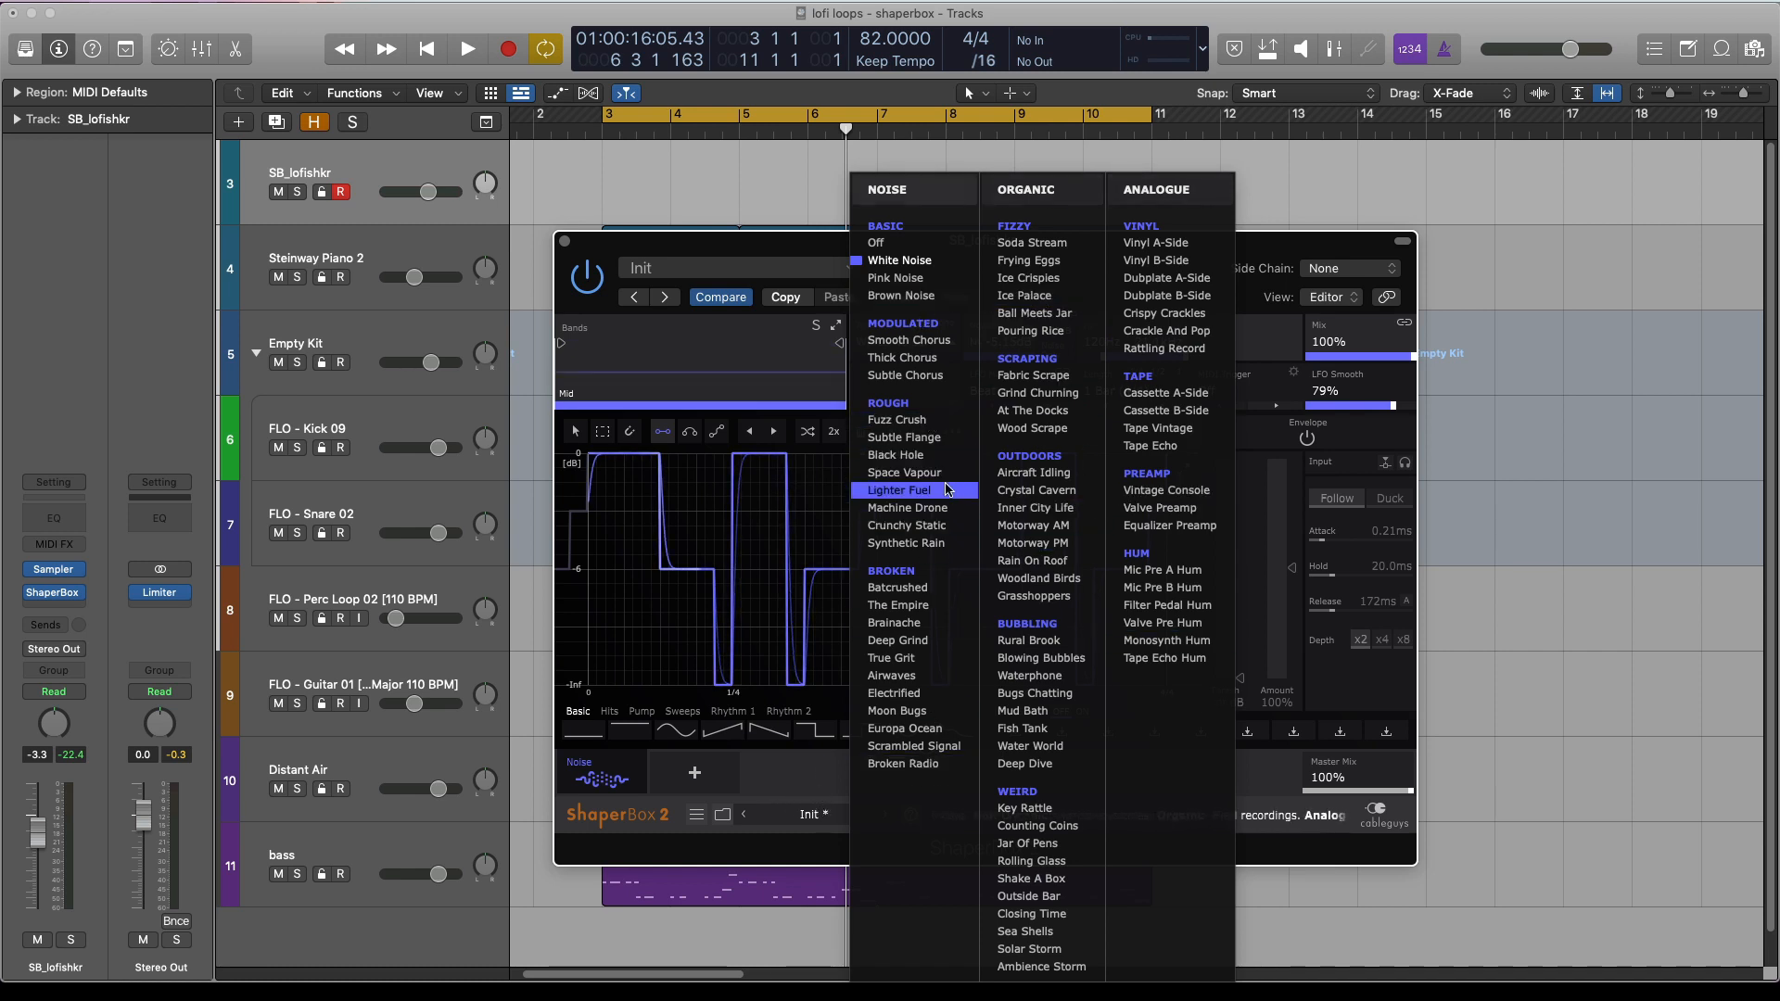
pyautogui.click(1061, 676)
pyautogui.press('space')
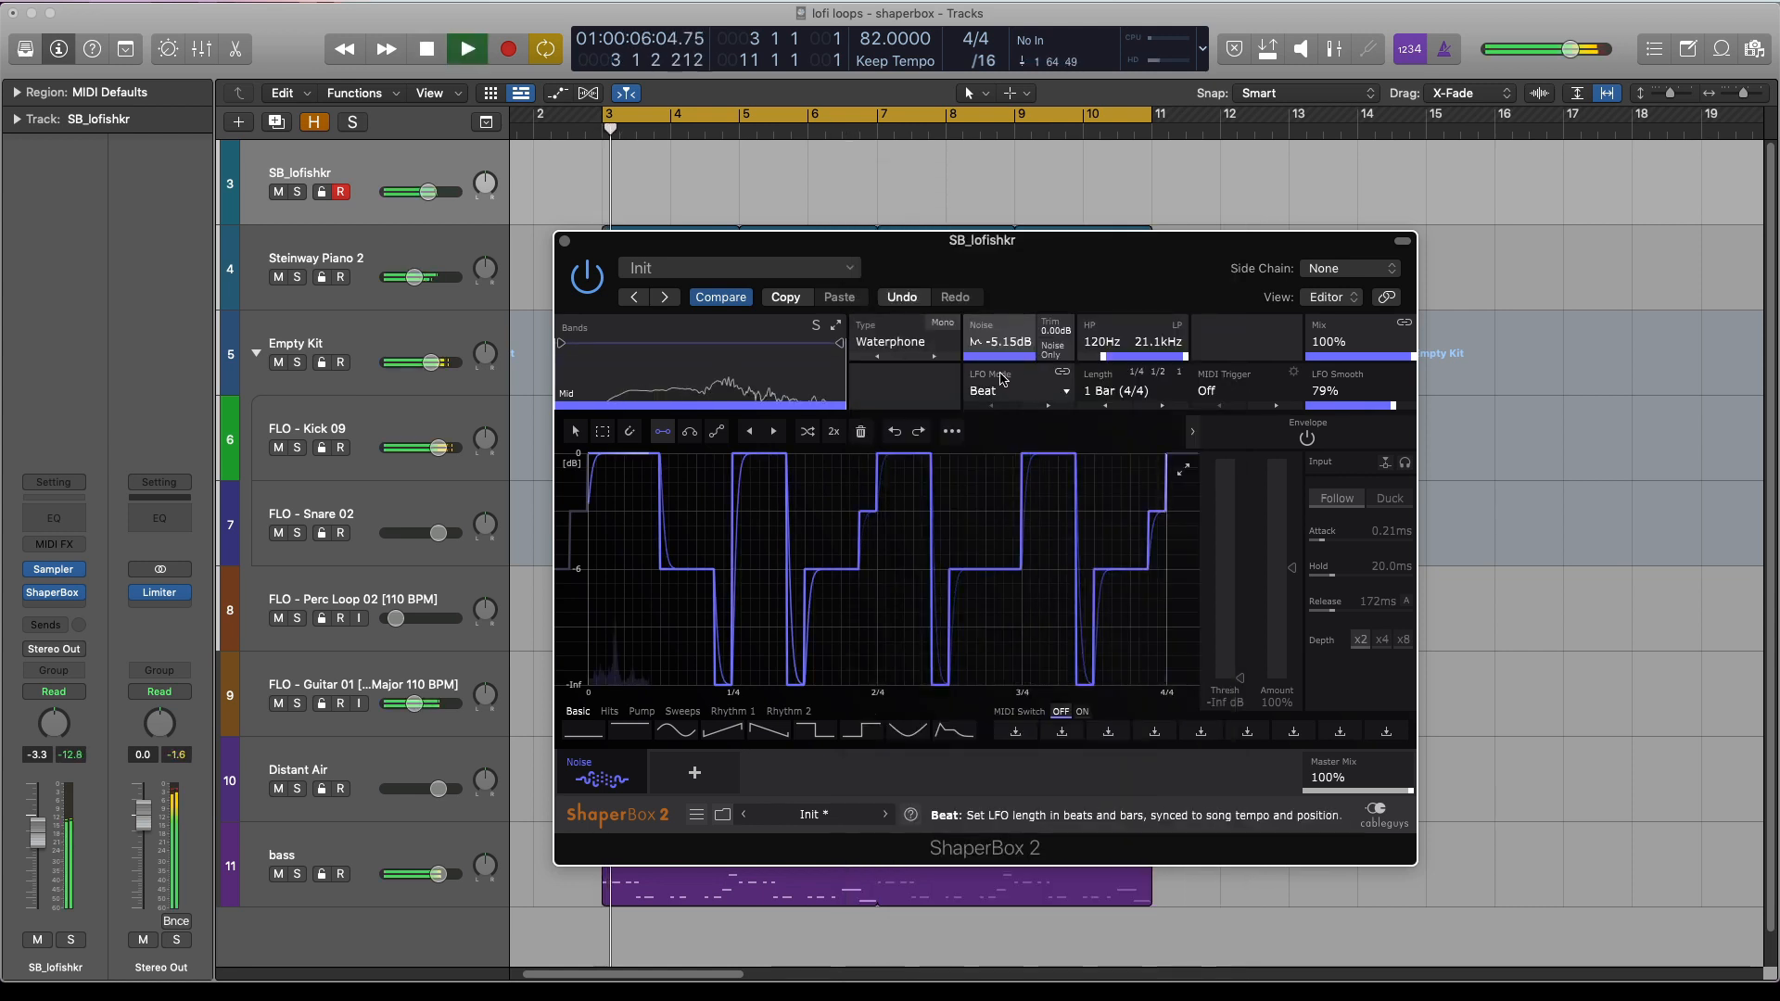
# - Audition the bubbling noise types Bugs Chatting, Fish Tank and Deep Dive with the loop playing
pyautogui.click(932, 358)
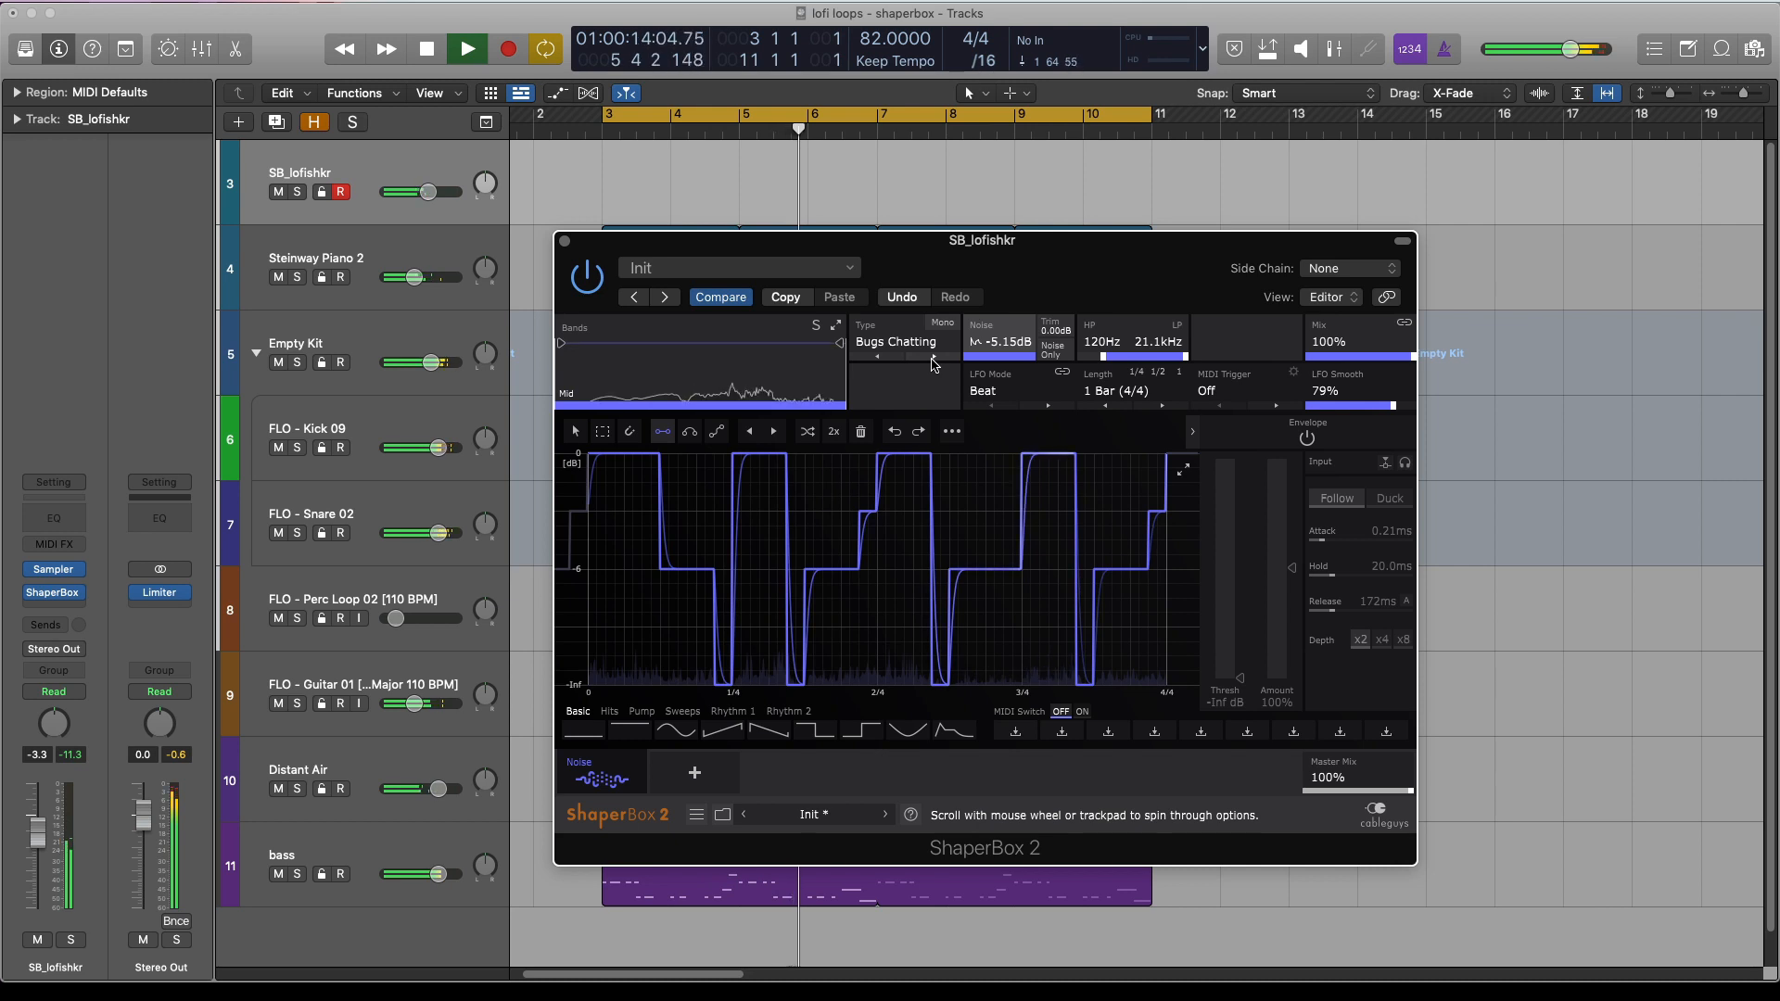
pyautogui.click(933, 358)
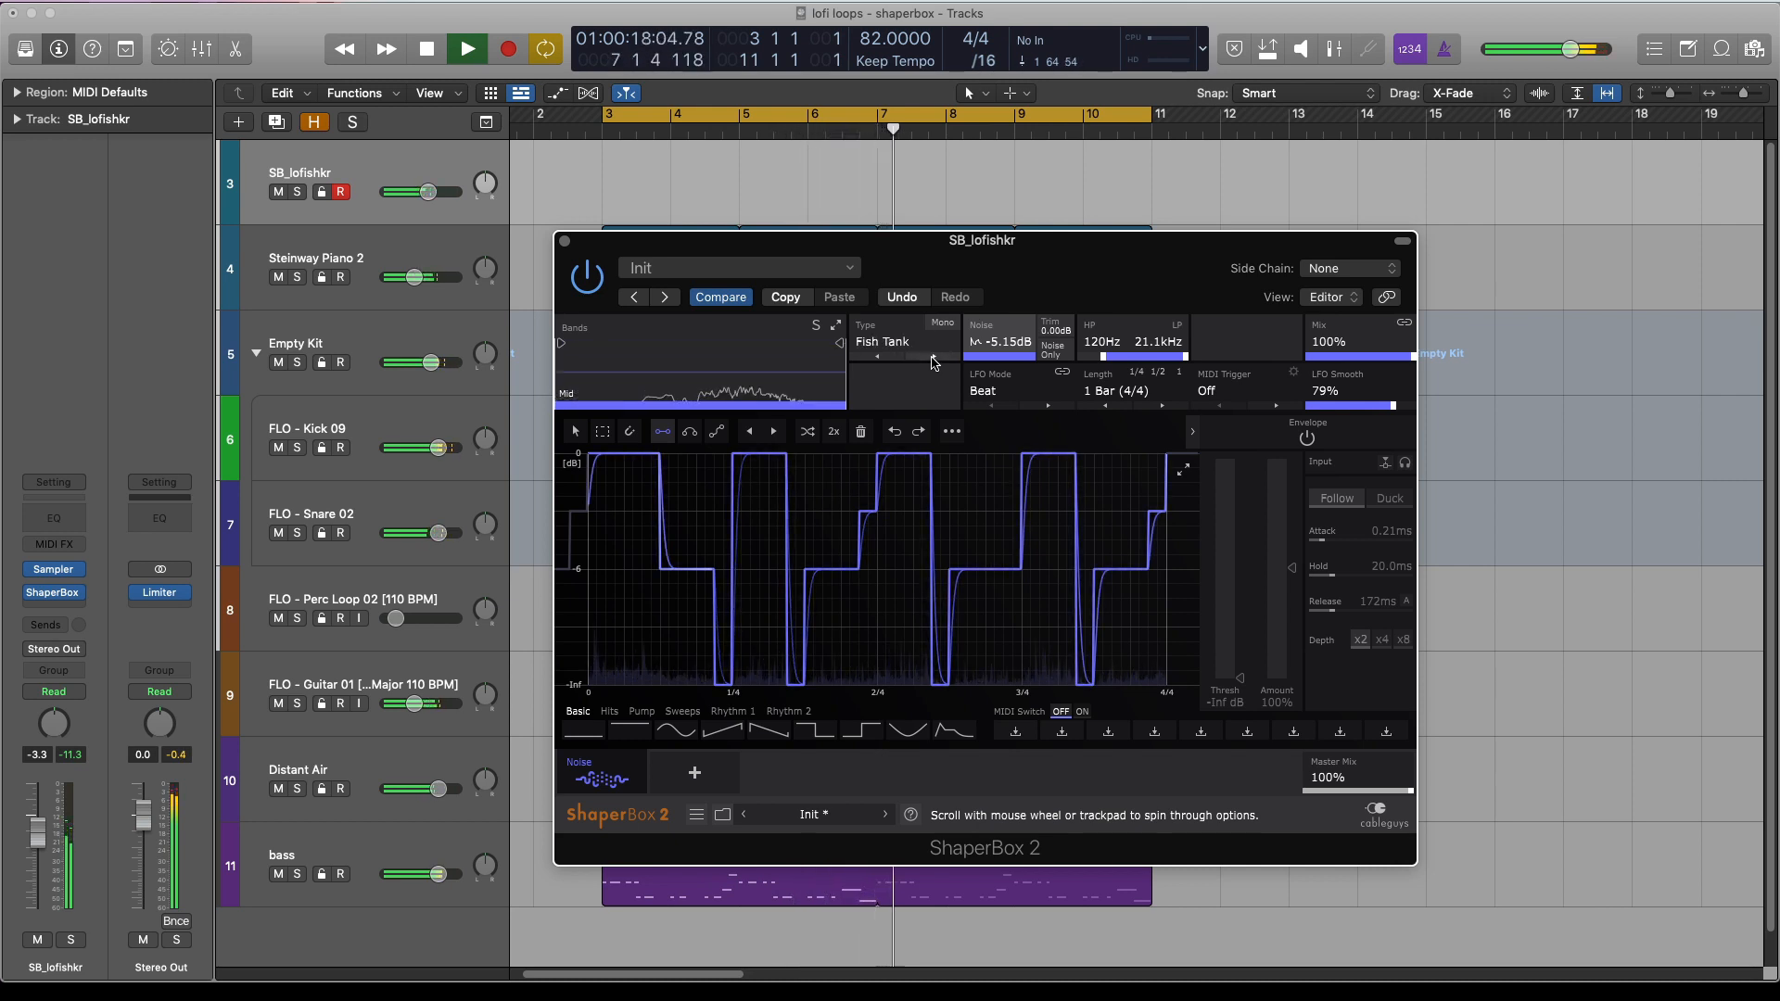
pyautogui.click(933, 359)
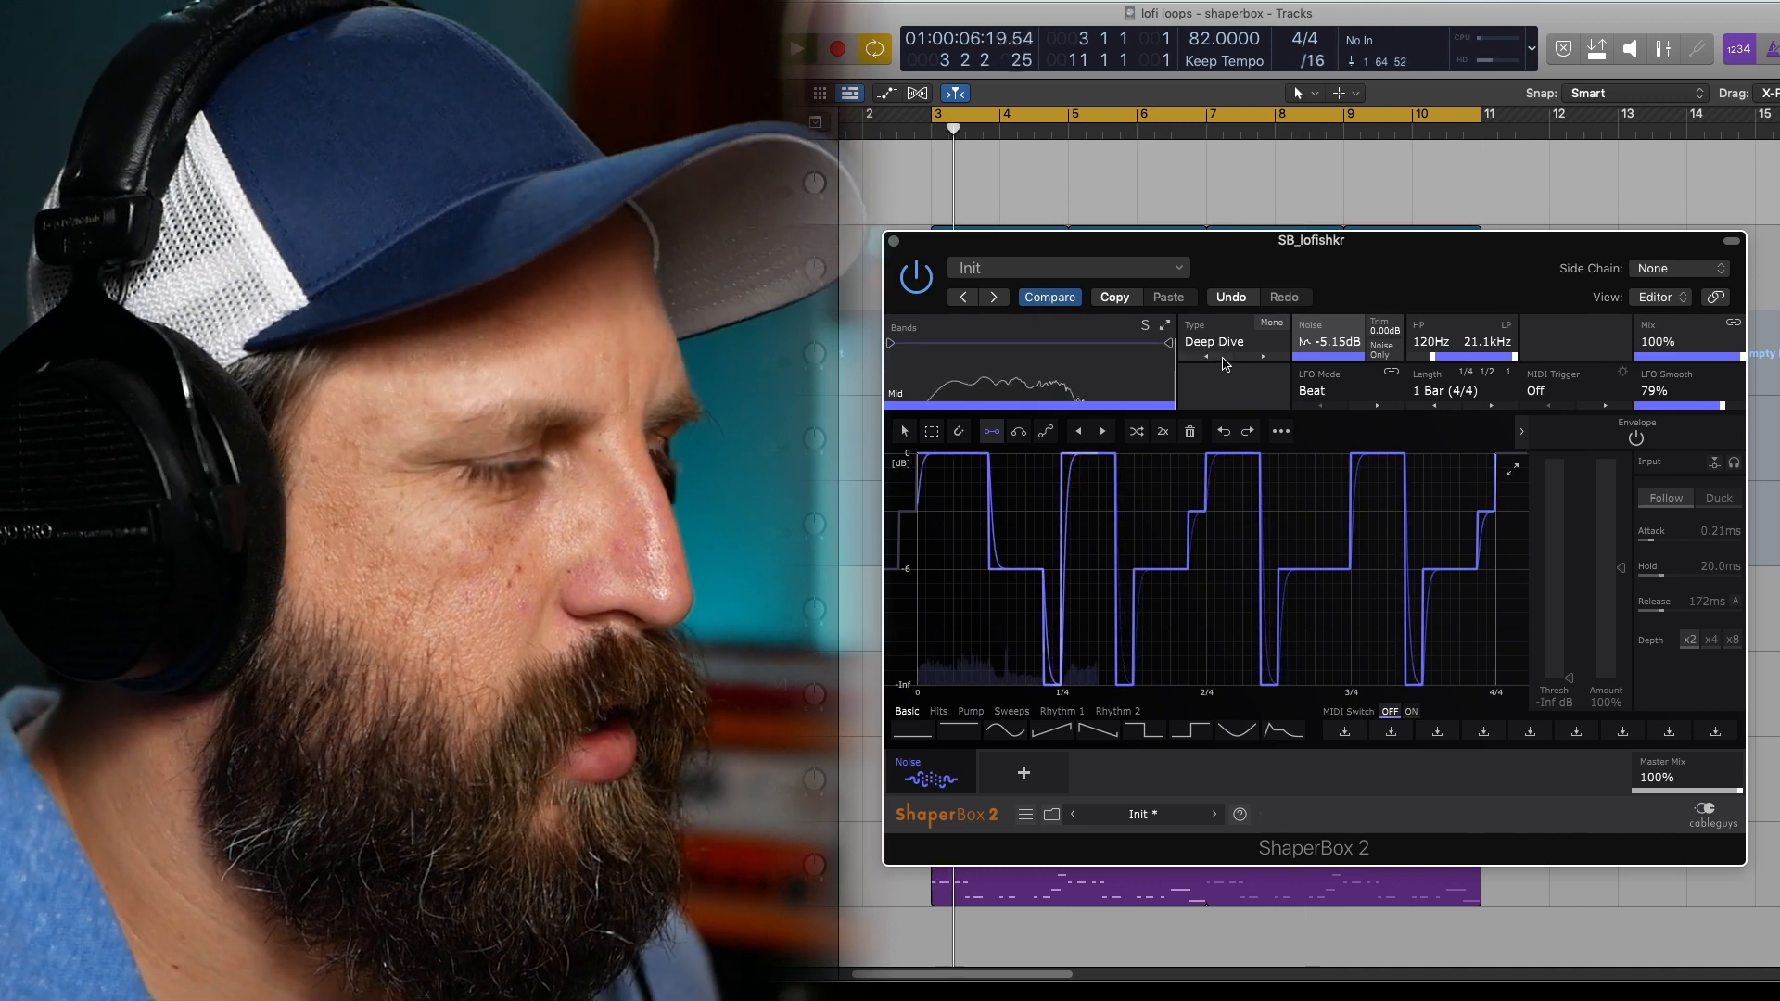
# - Try the Frying Eggs noise type and compare it with Rolling Glass while the loop plays
pyautogui.click(1223, 360)
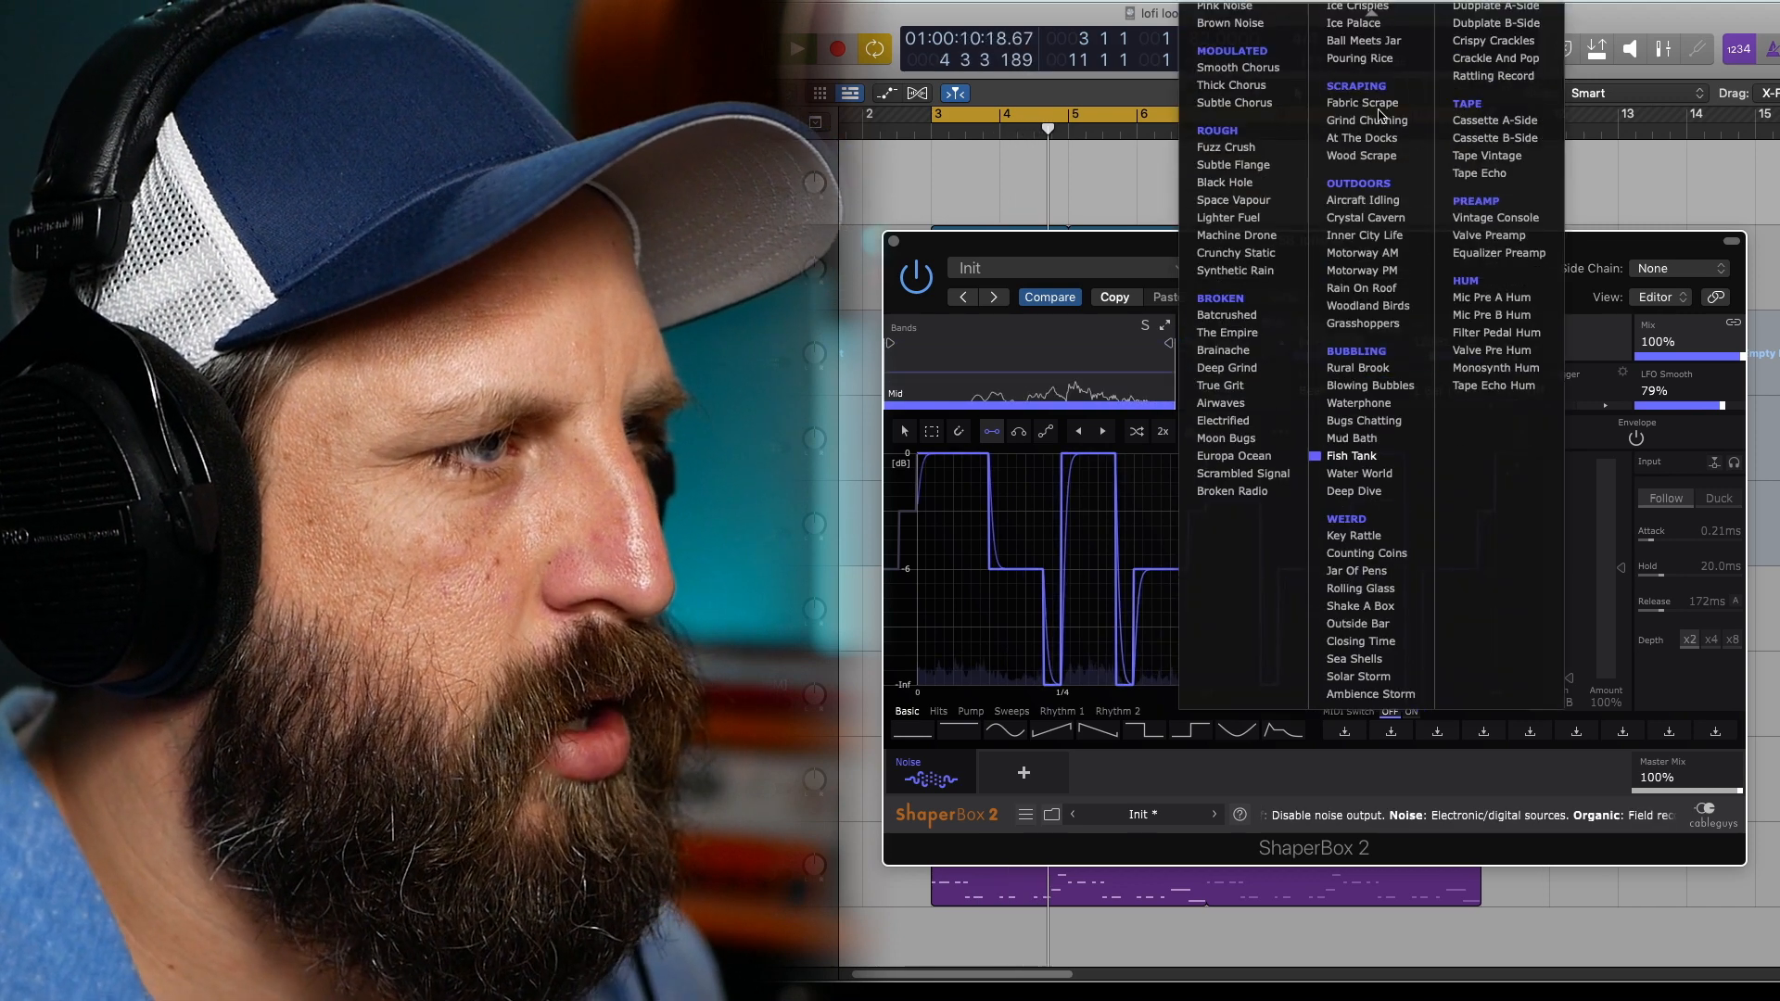
pyautogui.scroll(5, 1372, 371)
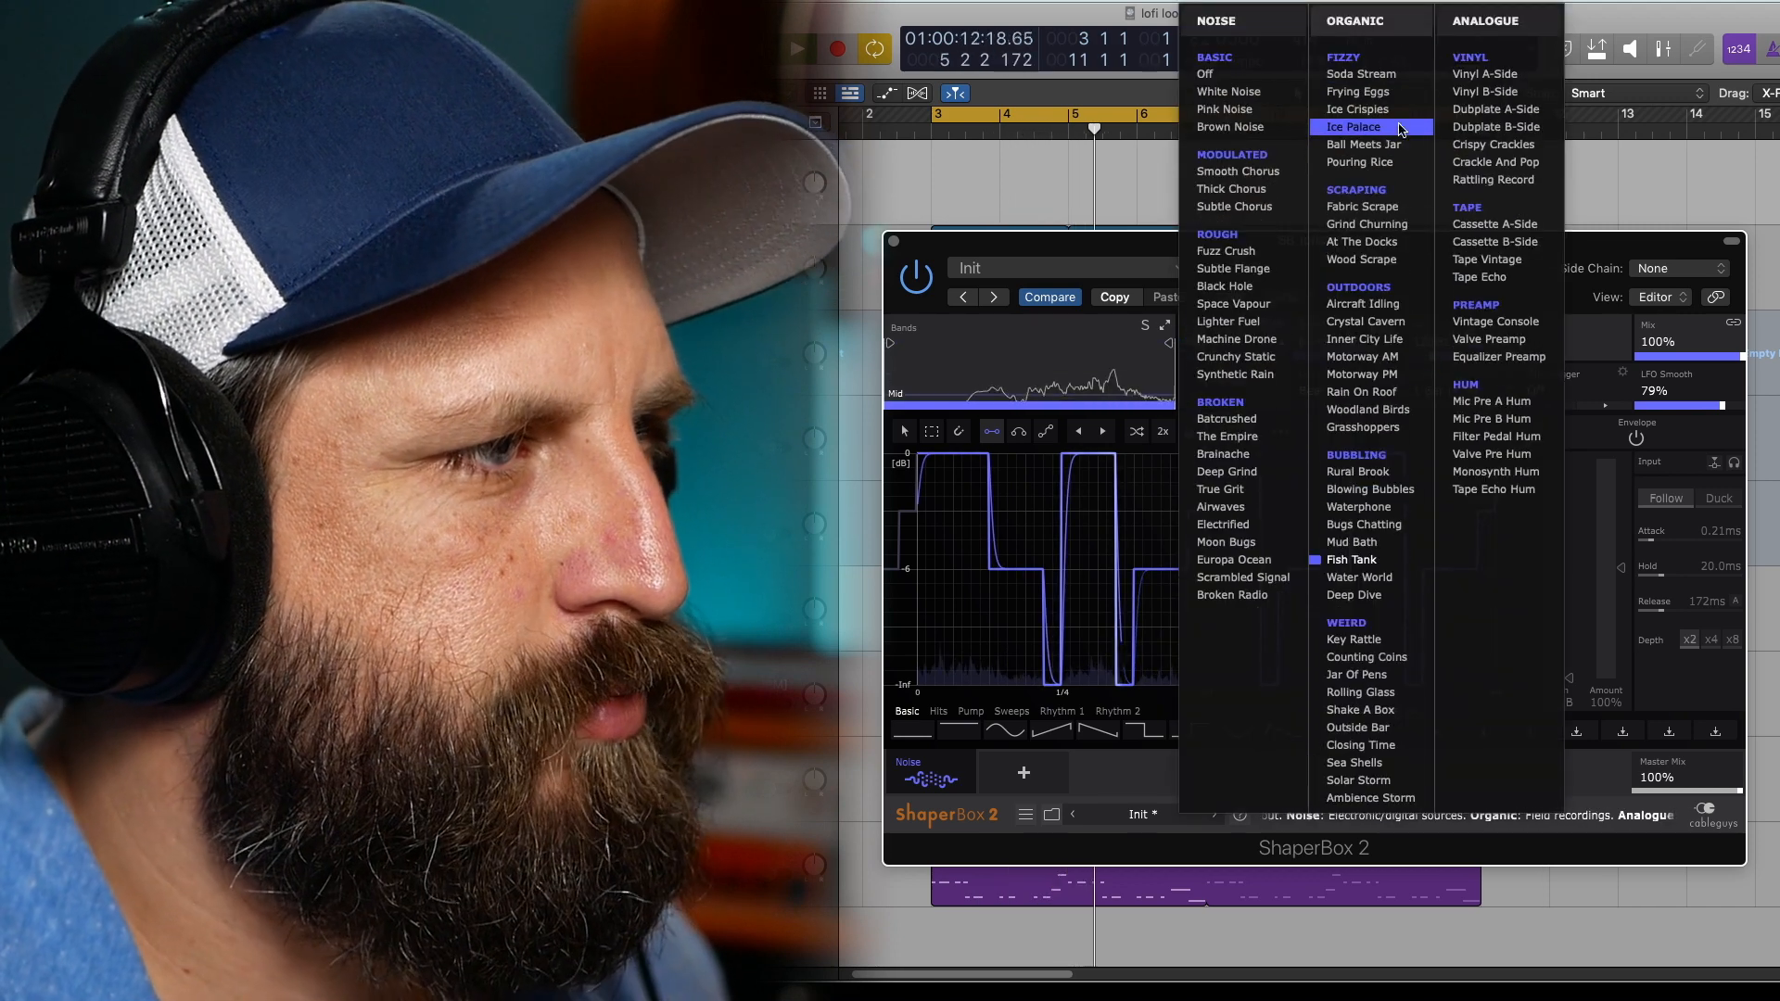
pyautogui.click(1396, 93)
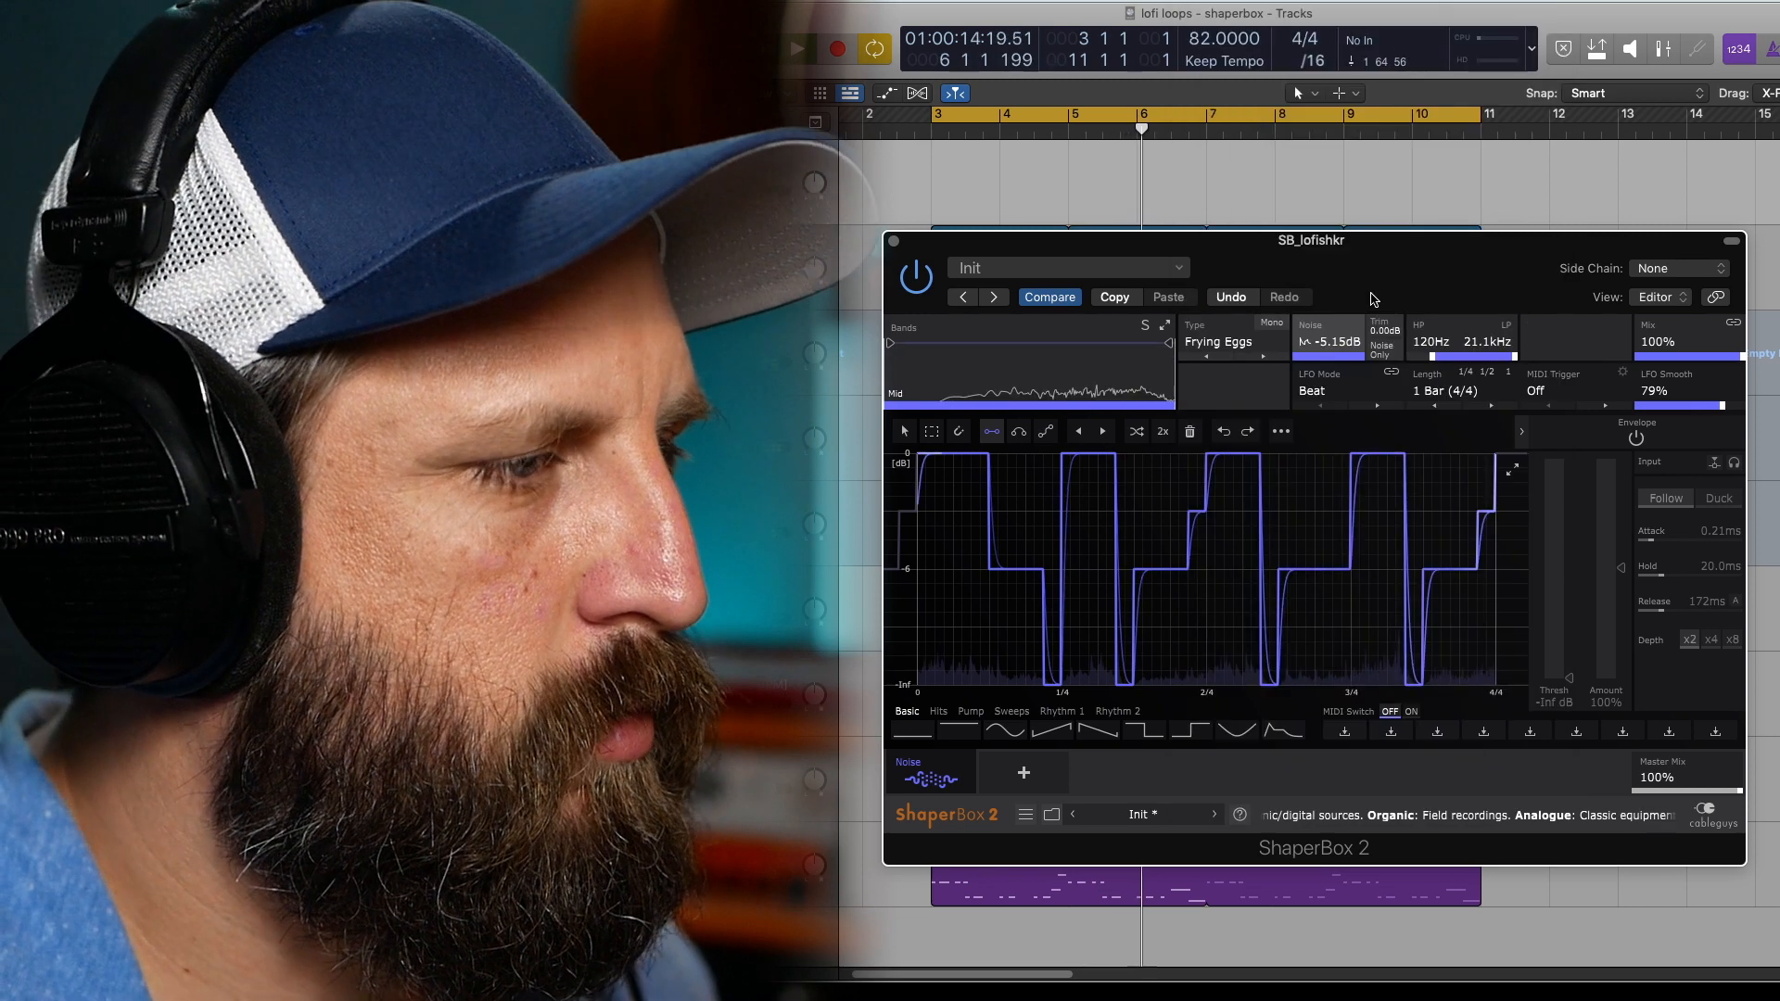
pyautogui.click(1251, 343)
pyautogui.scroll(-1, 1372, 814)
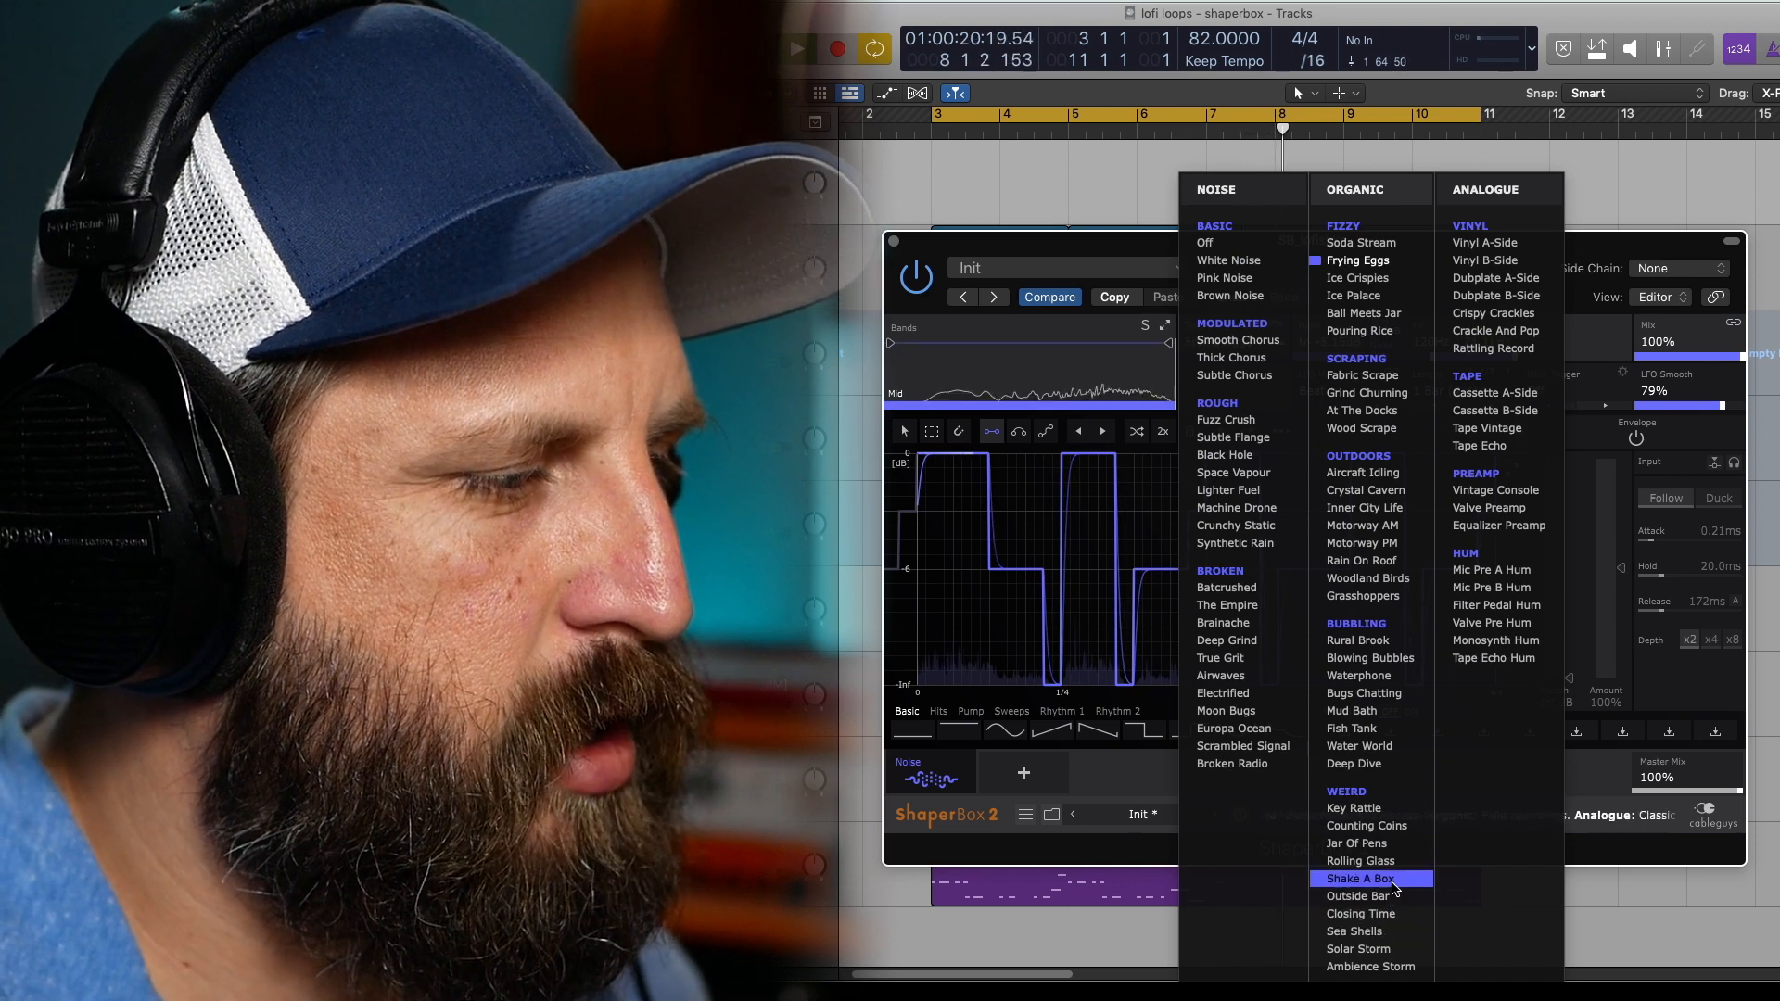
pyautogui.click(1389, 861)
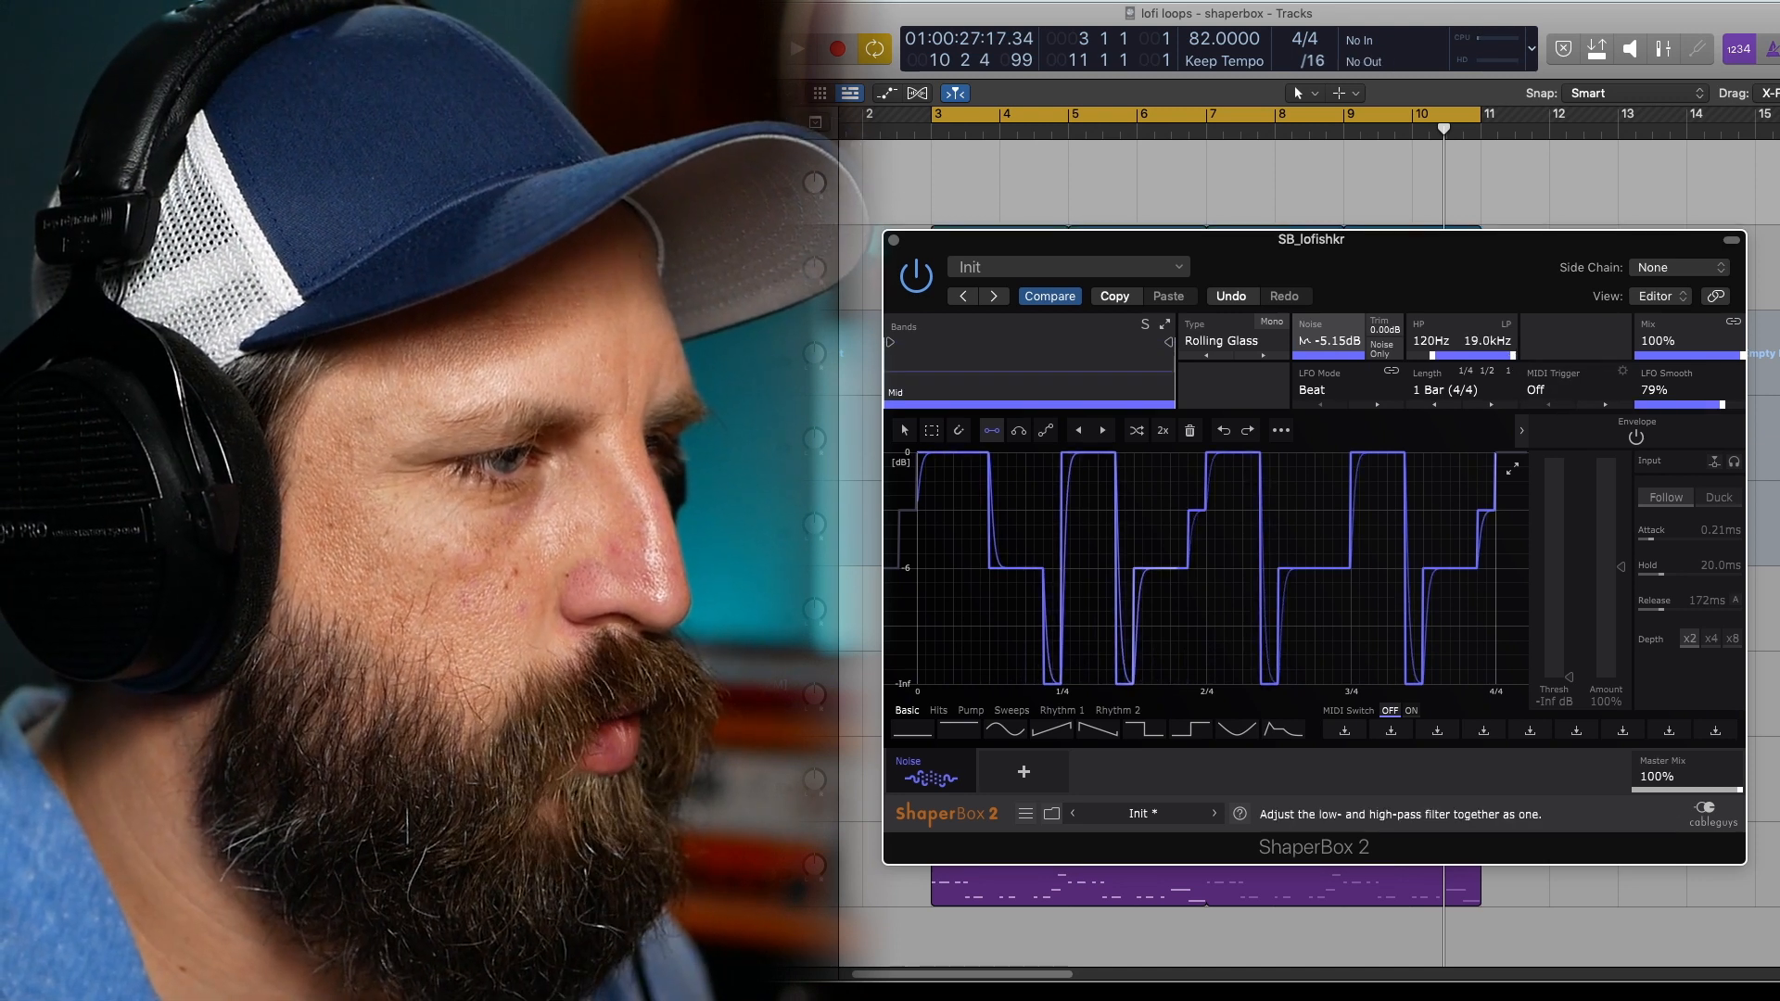
# - Set the noise type back to Frying Eggs
pyautogui.click(1257, 343)
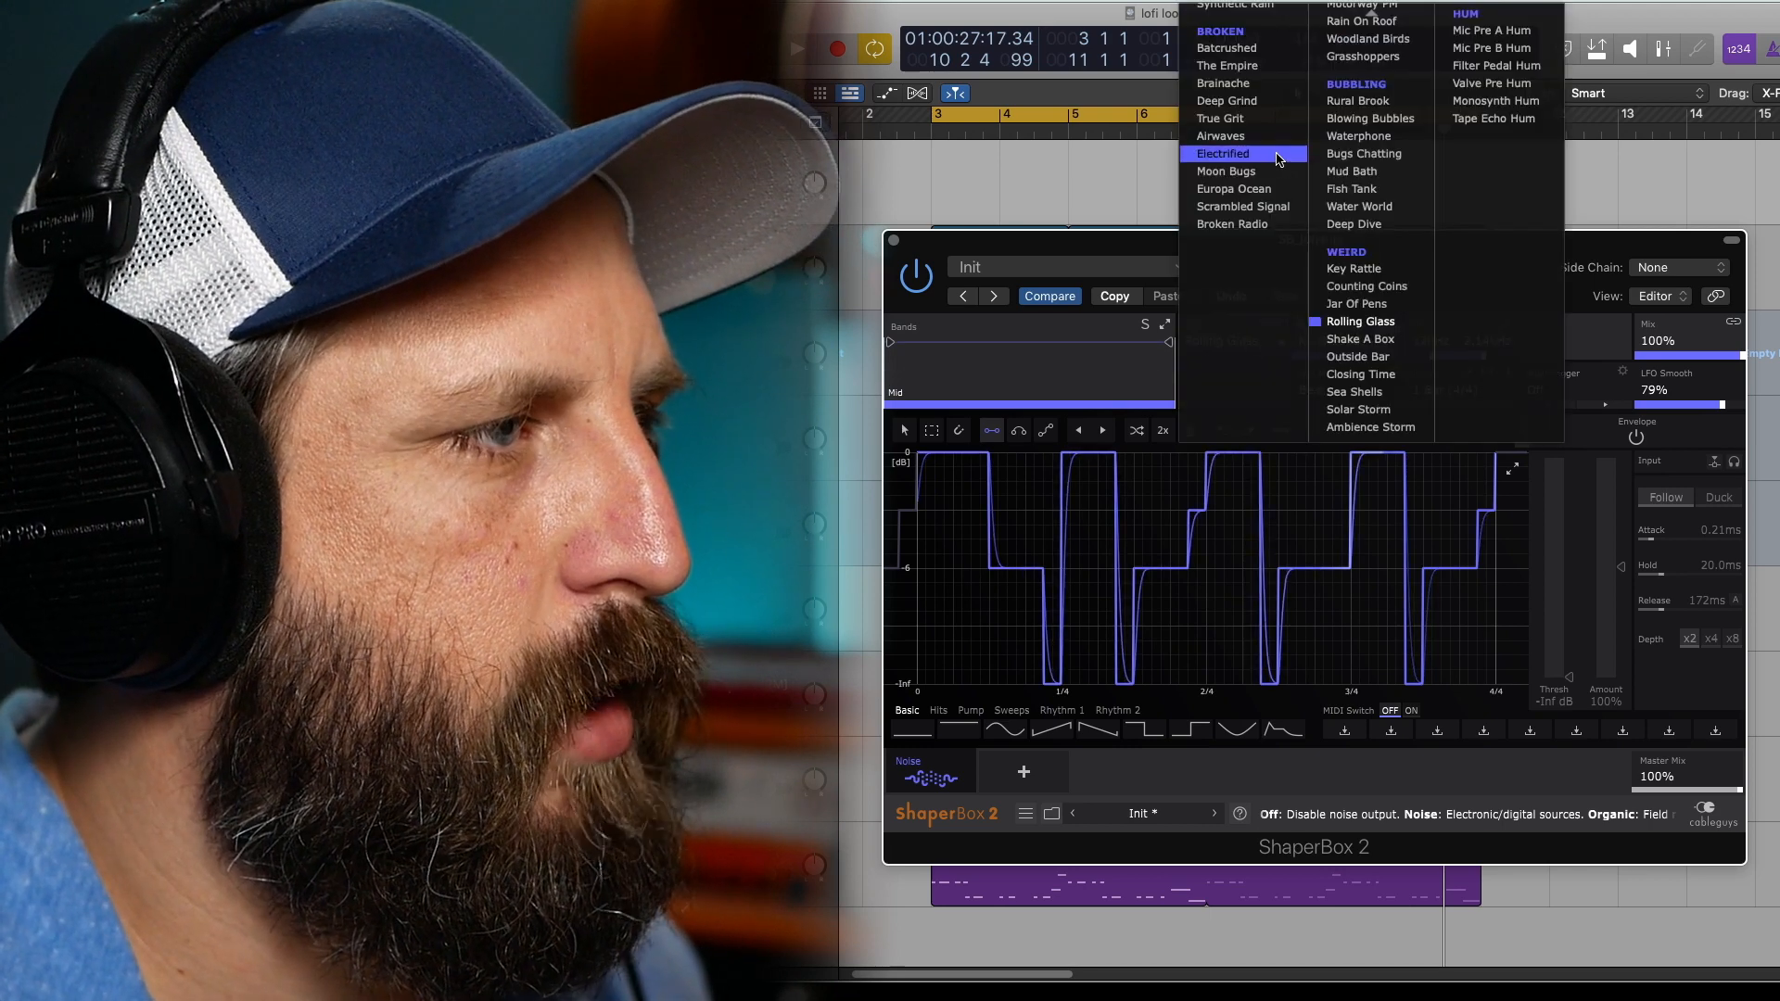
pyautogui.scroll(10, 1289, 35)
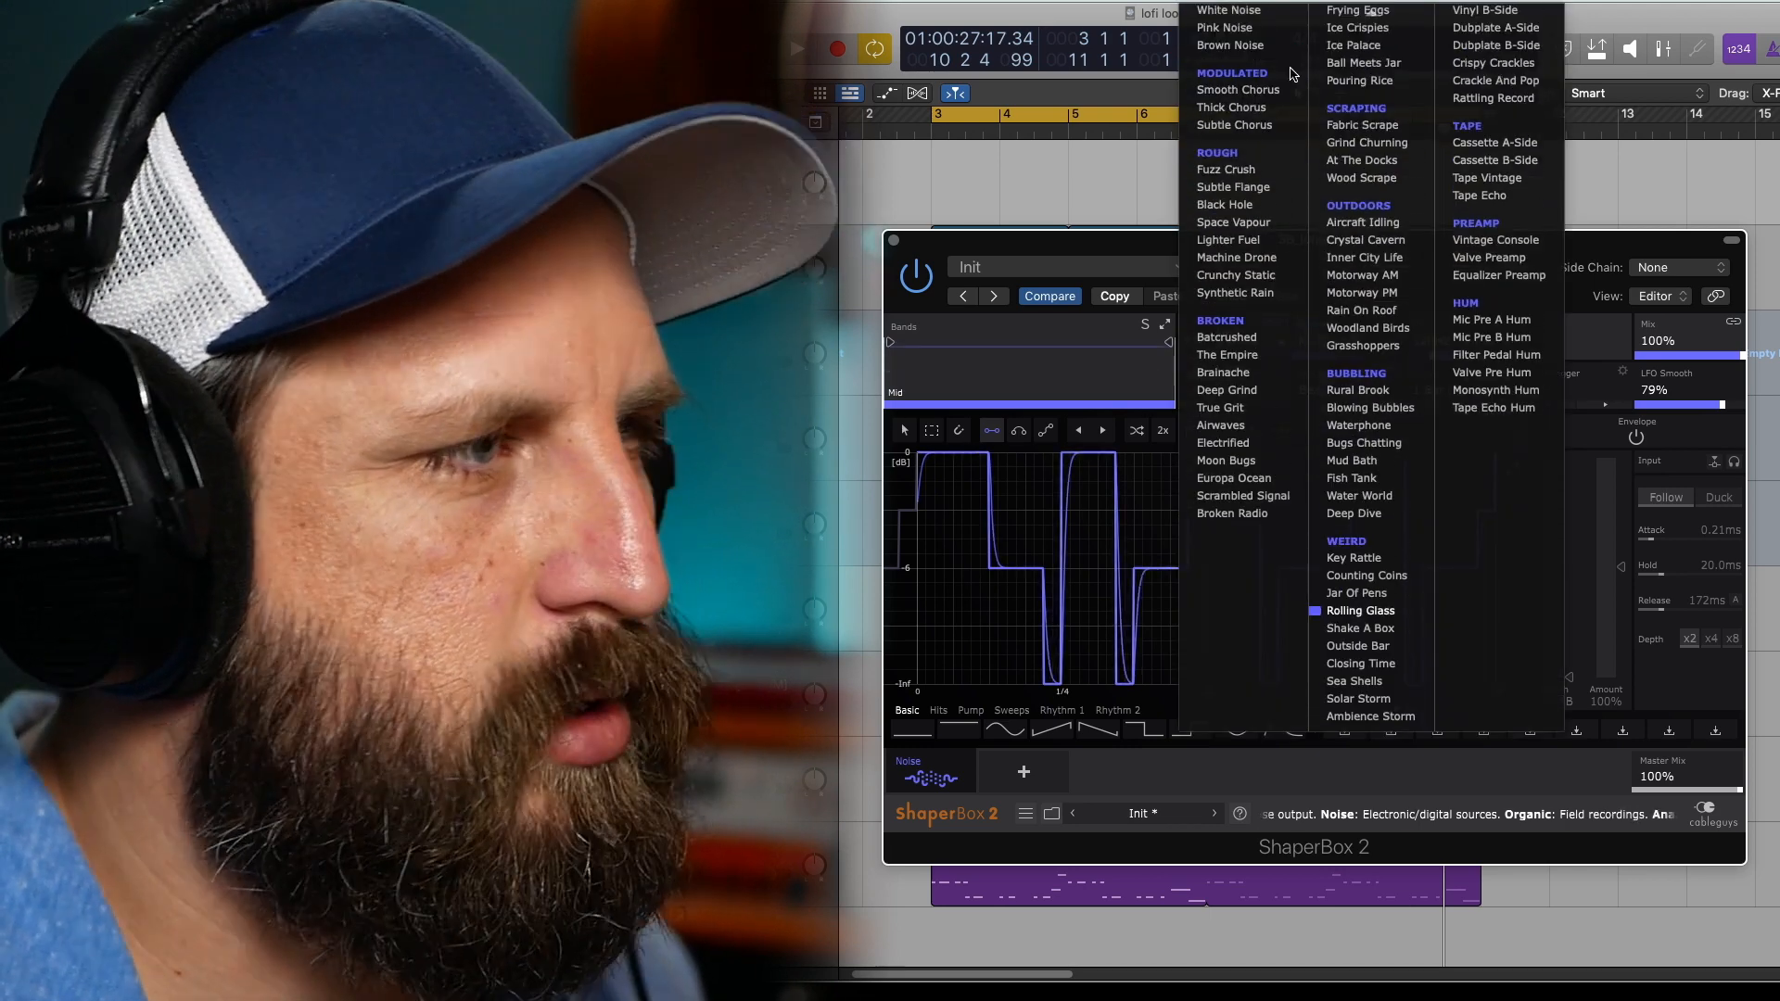
pyautogui.scroll(2, 1289, 34)
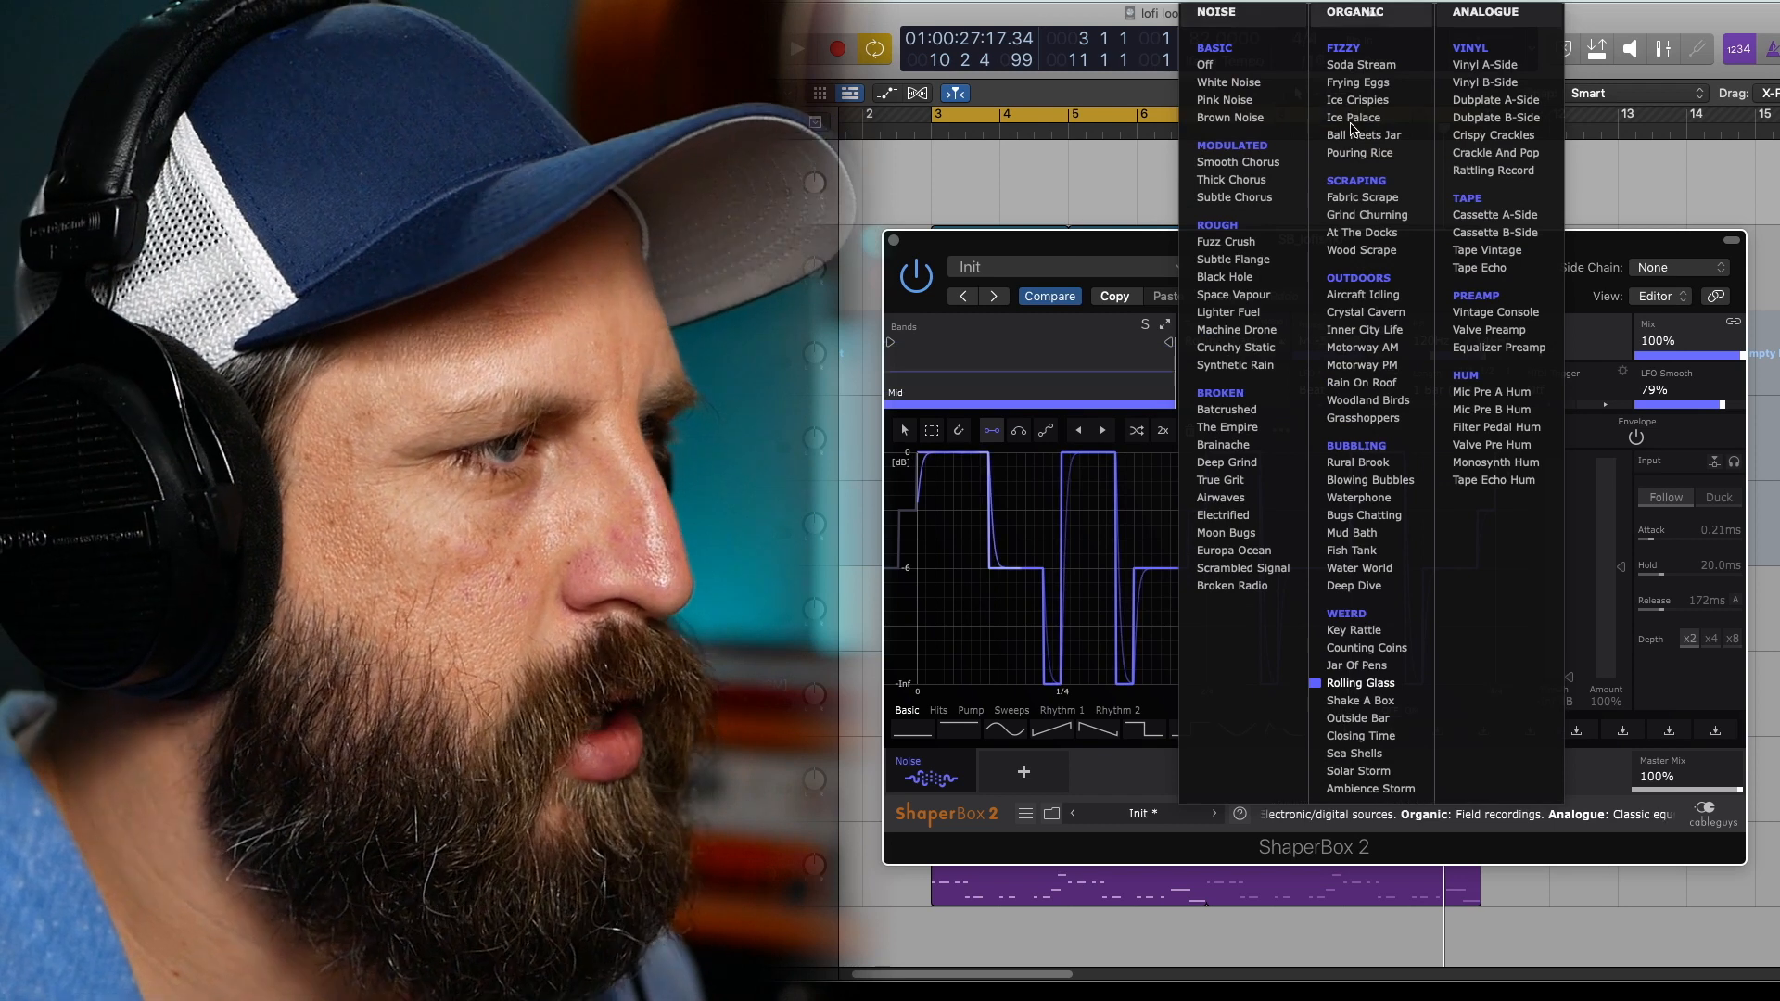
pyautogui.click(1376, 85)
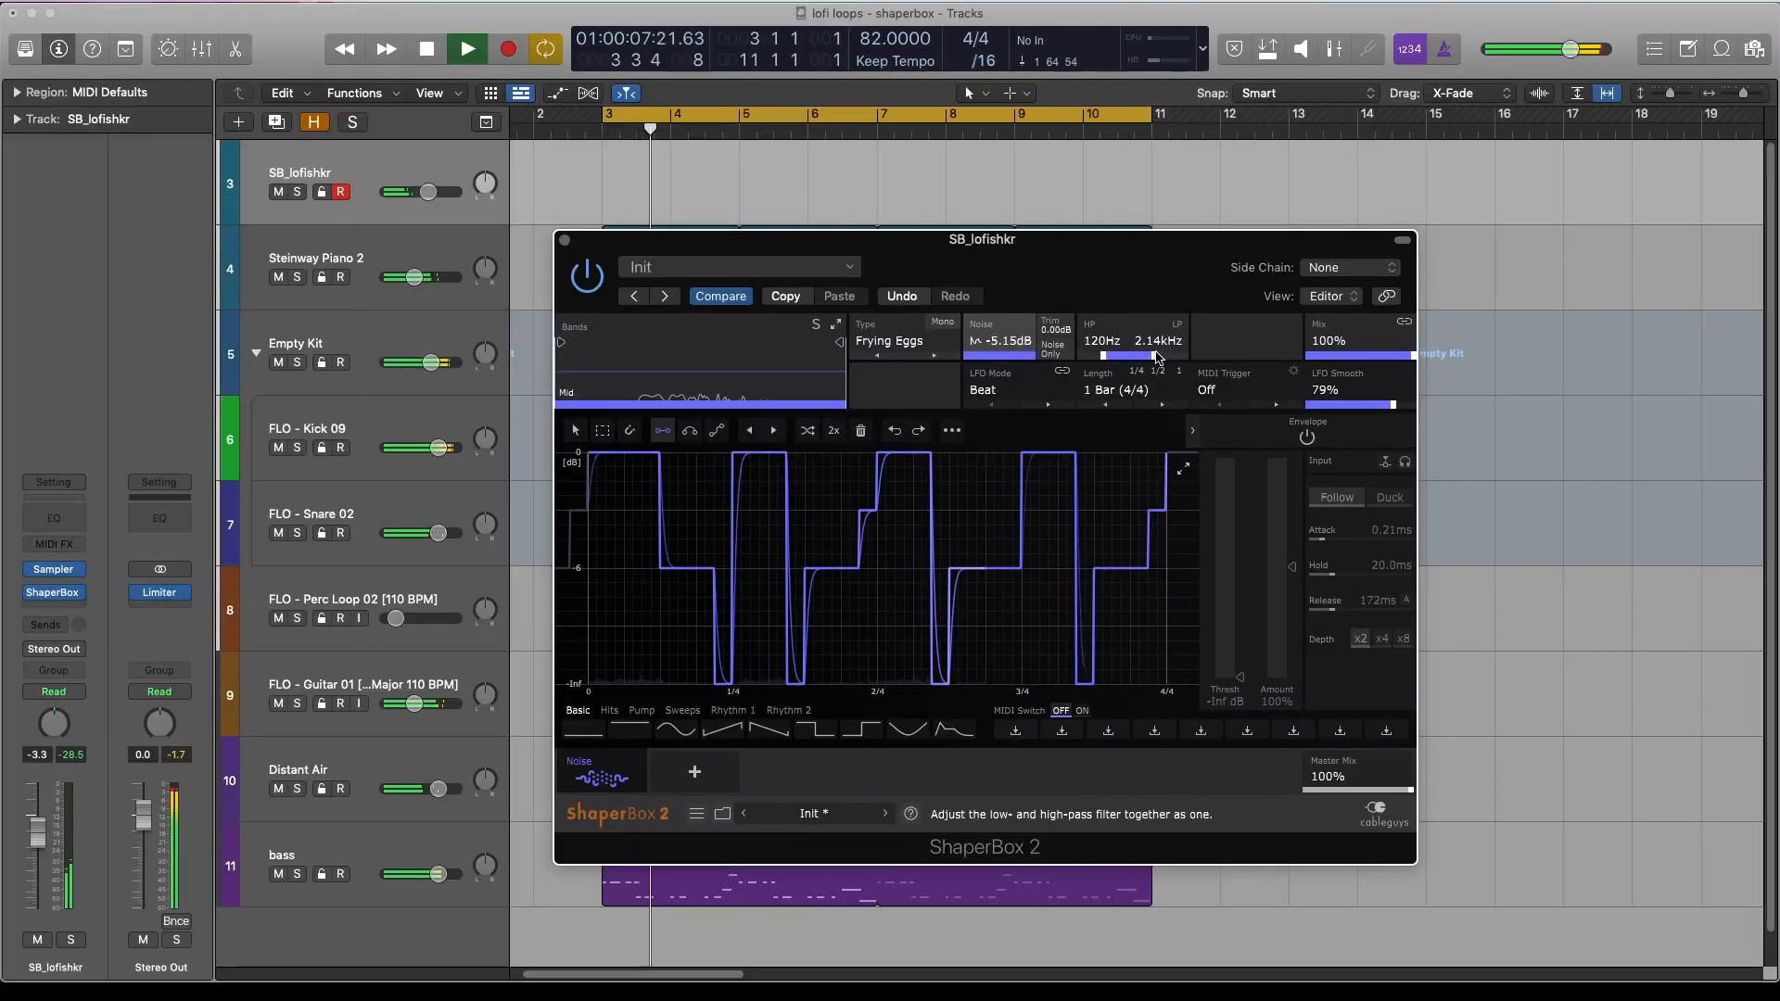
# - Set the noise's low-pass filter to 3.73 kHz while the loop plays, and stop playback
pyautogui.moveTo(1156, 356); pyautogui.dragTo(1160, 356)
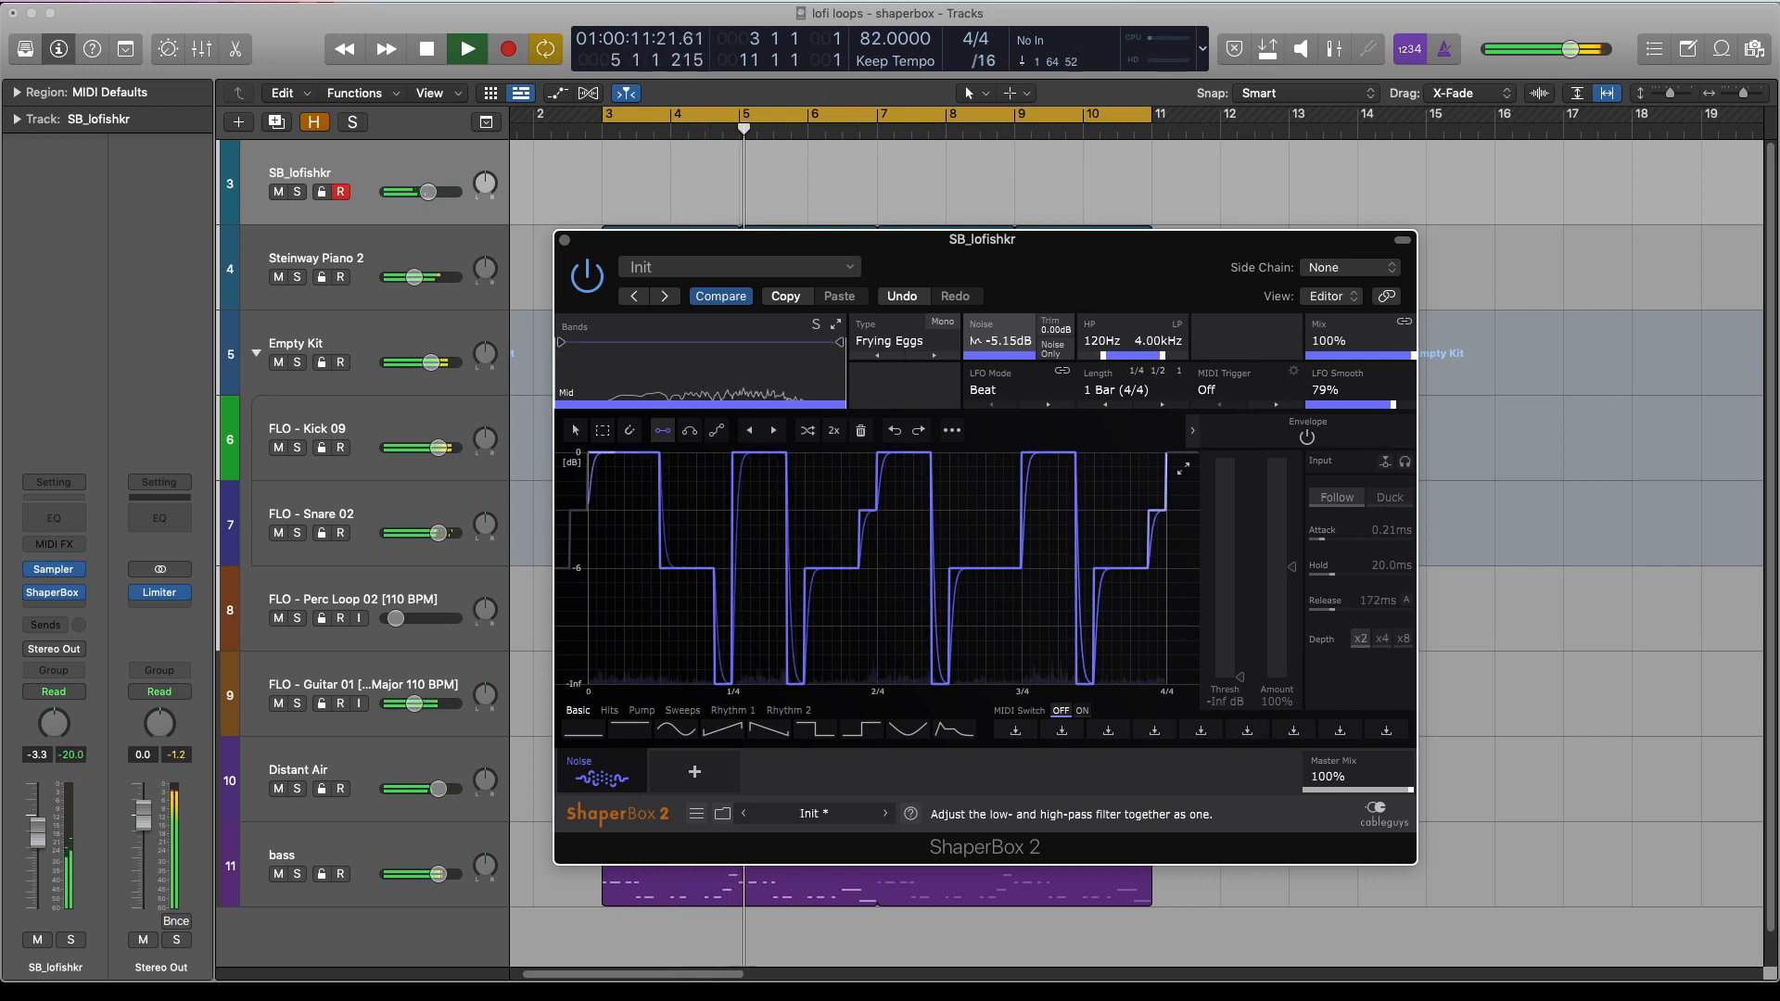
pyautogui.moveTo(1162, 356); pyautogui.dragTo(1160, 356)
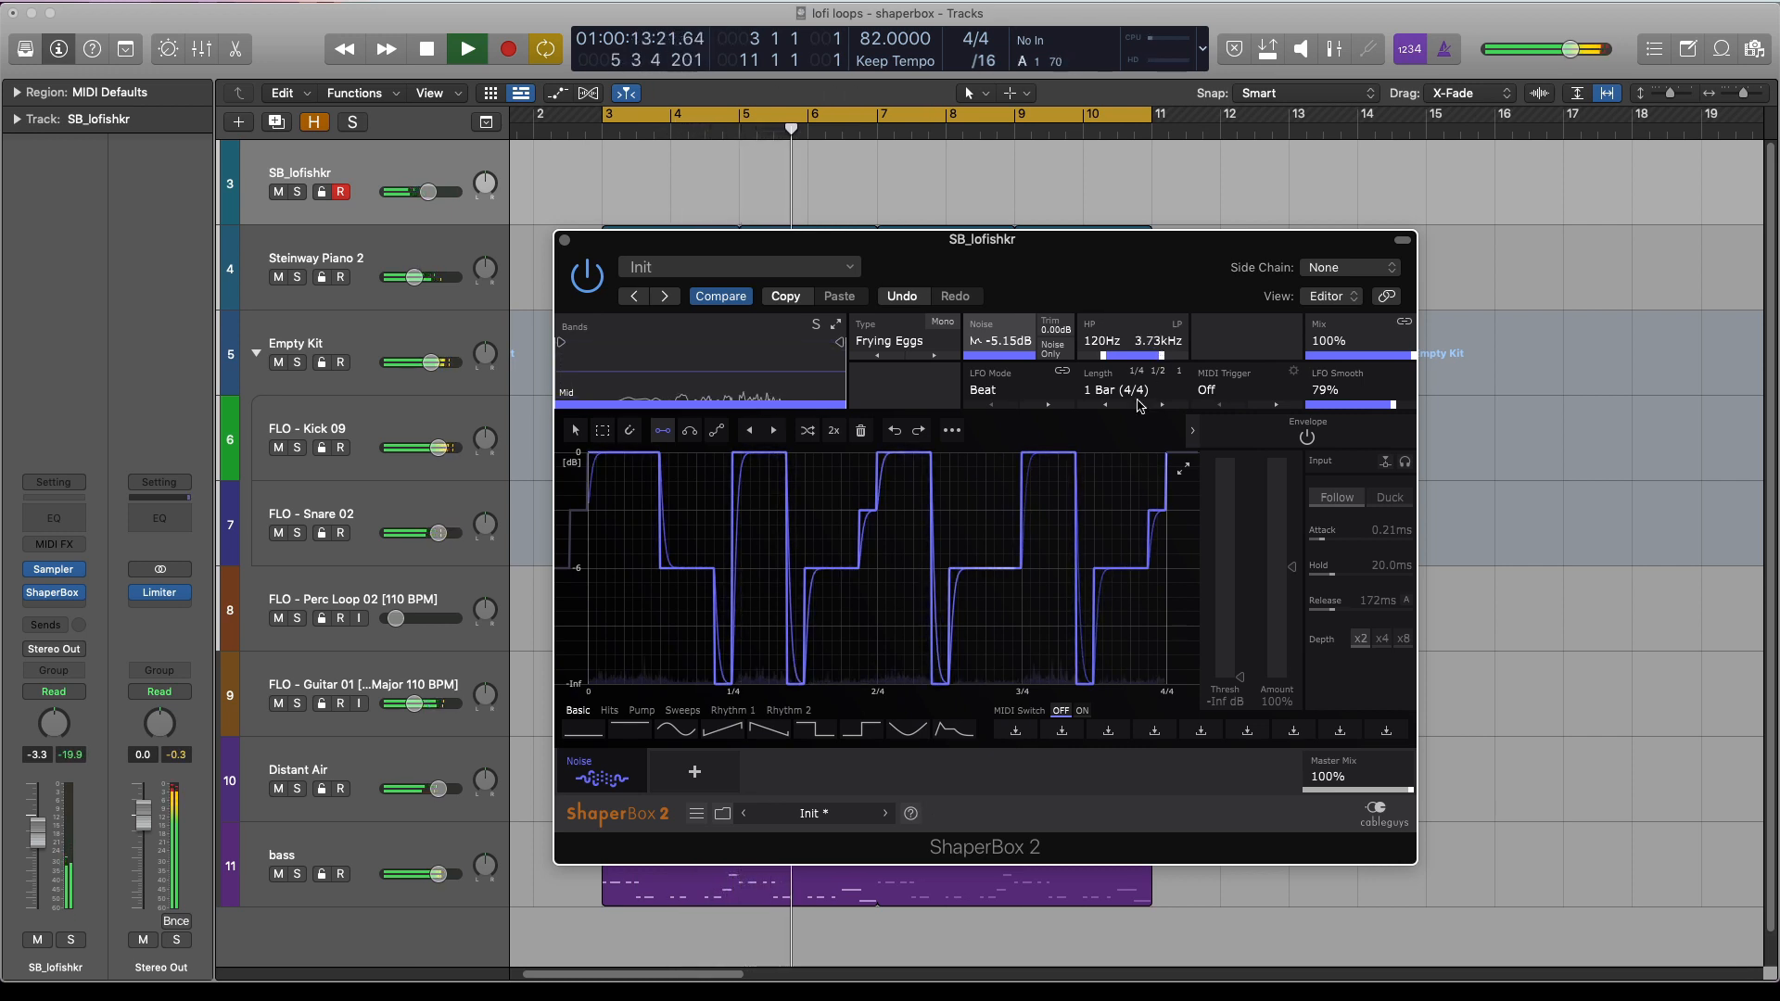
pyautogui.press('space')
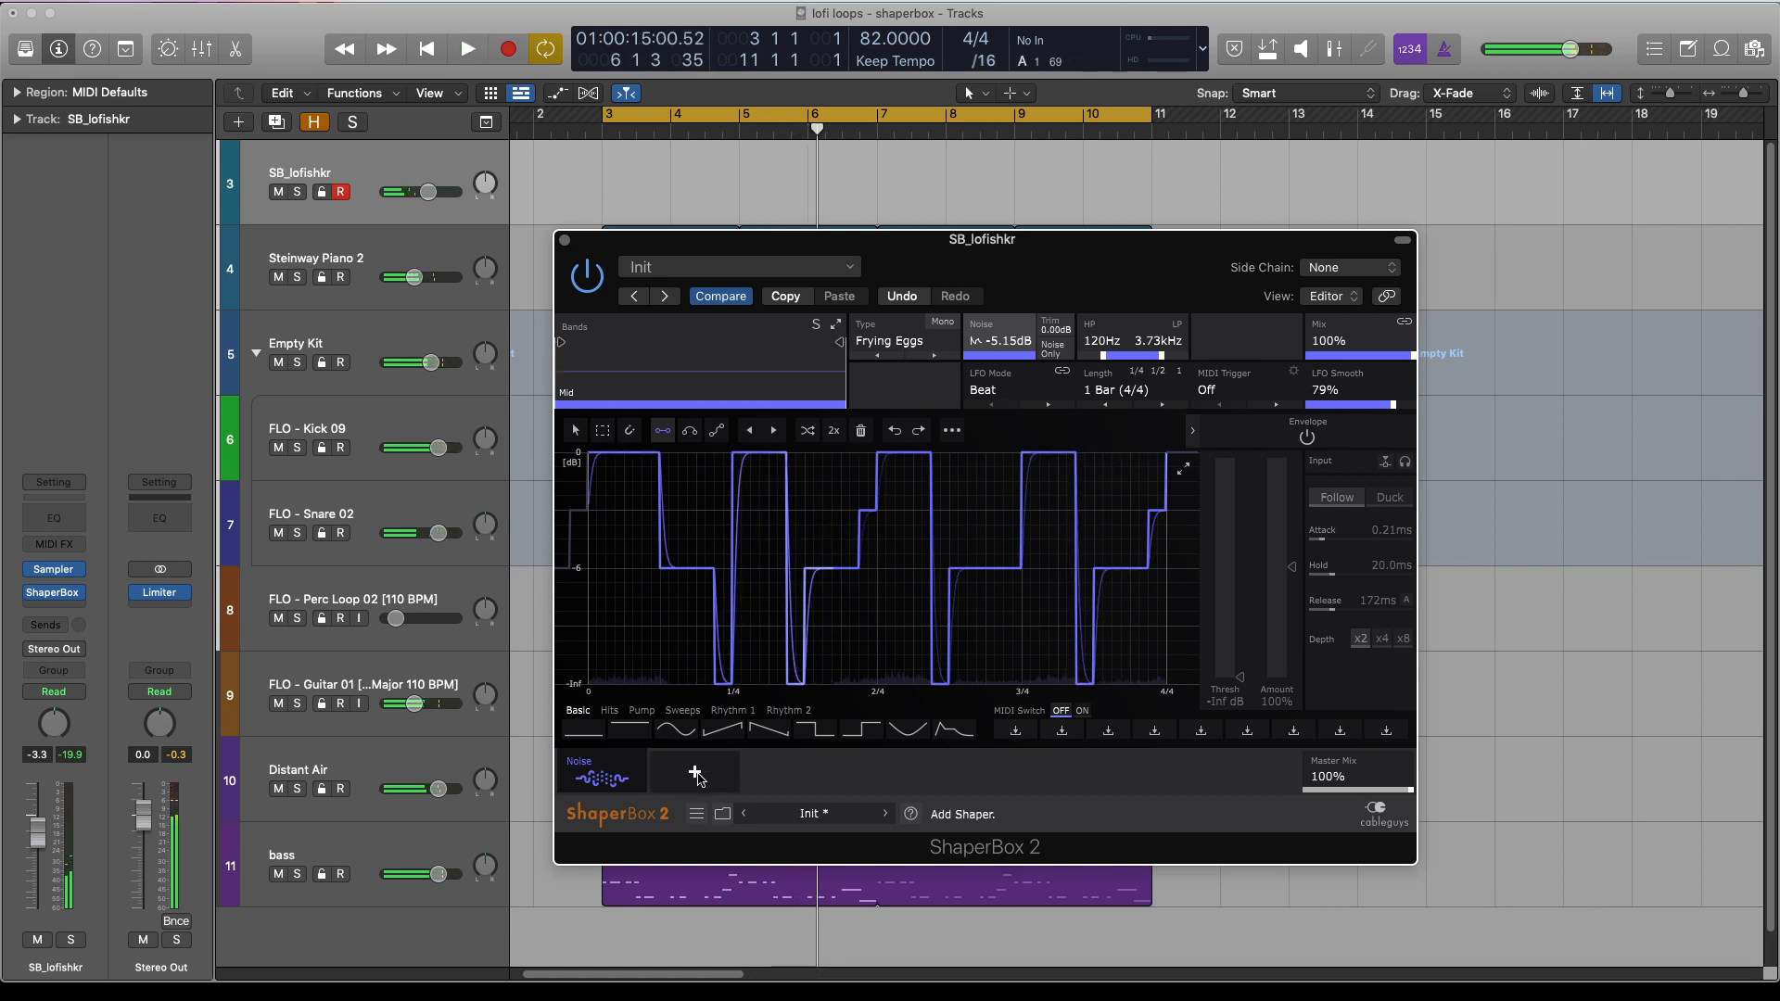
# - Add a Pan shaper and draw its curve halfway left for the first two beats and halfway right for the last two
pyautogui.click(698, 775)
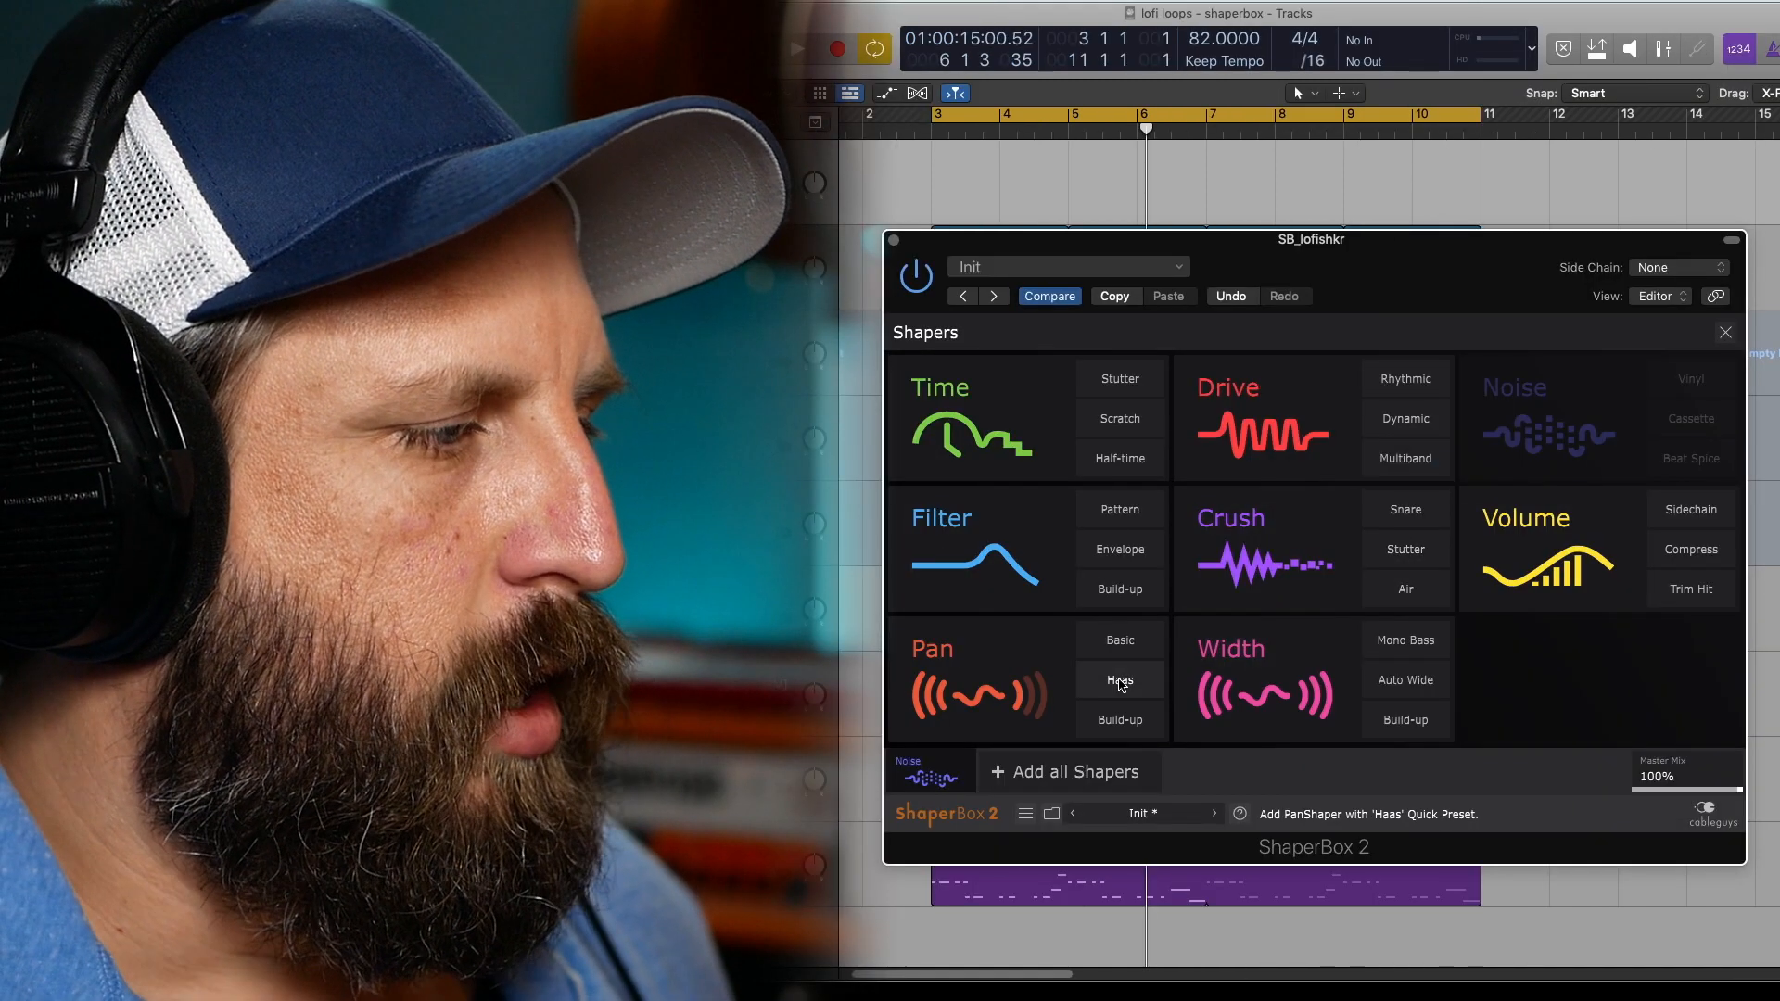
pyautogui.click(1002, 676)
pyautogui.moveTo(1049, 747)
pyautogui.mouseDown()
pyautogui.moveTo(1014, 538)
pyautogui.moveTo(918, 570)
pyautogui.mouseUp()
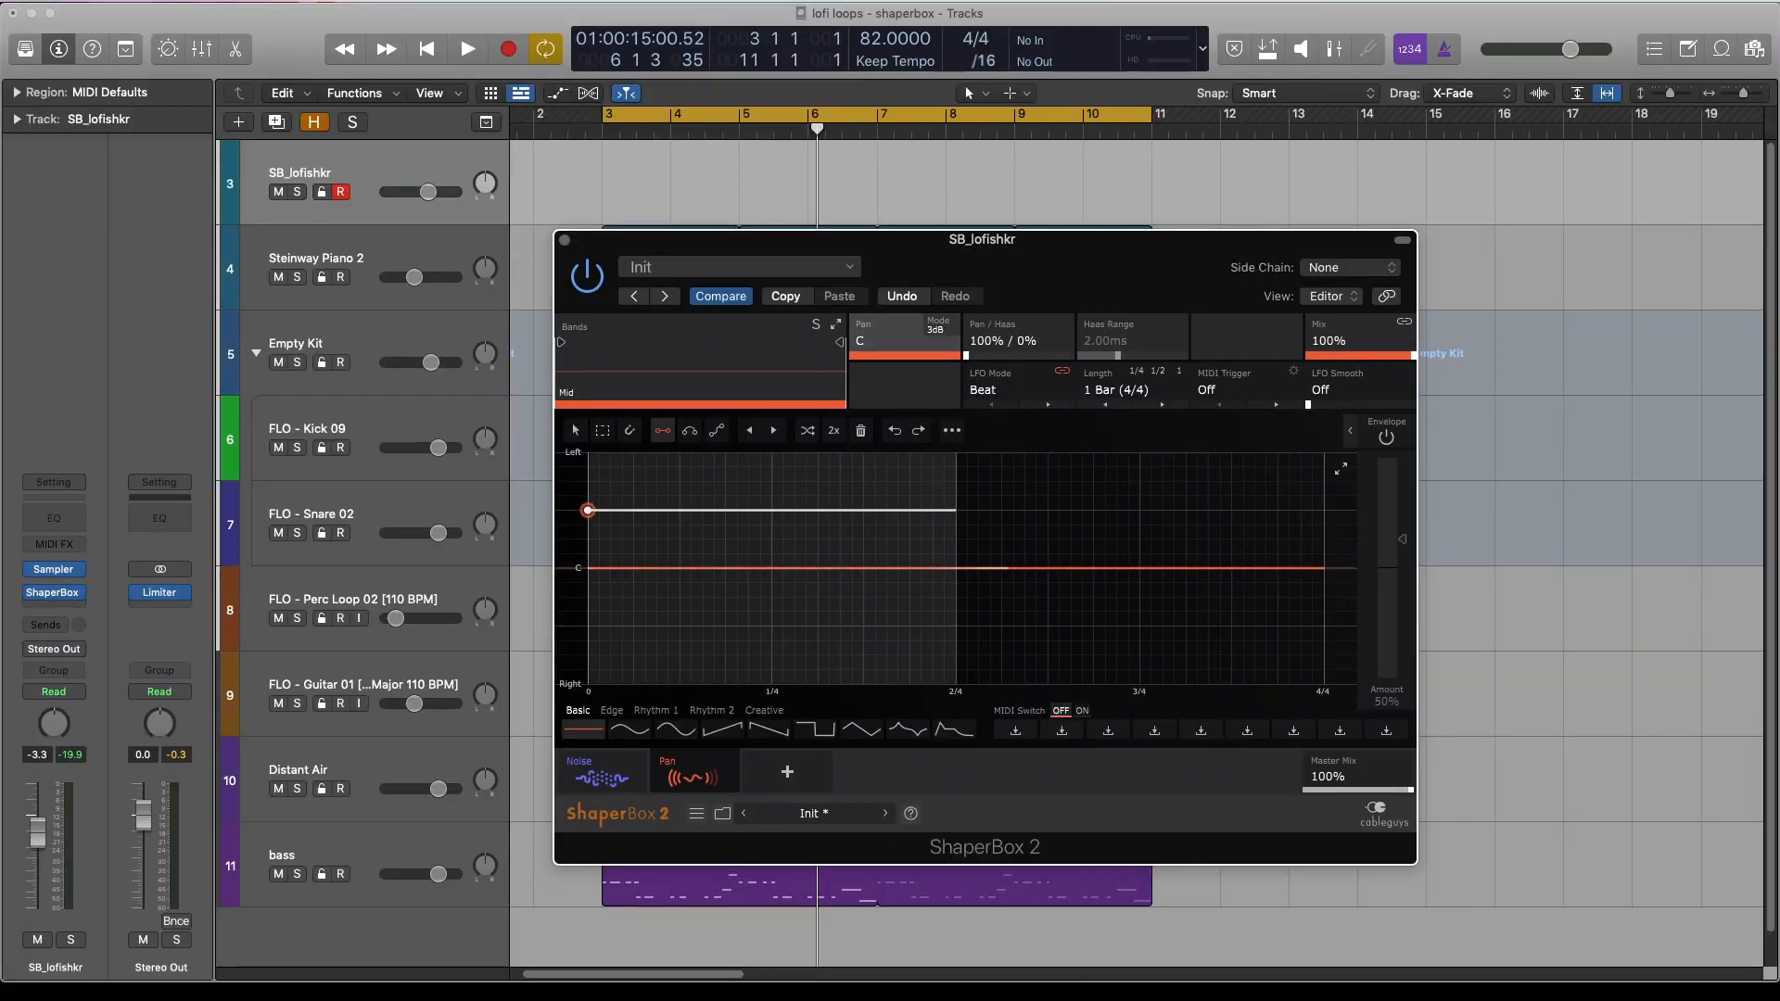
pyautogui.click(588, 510)
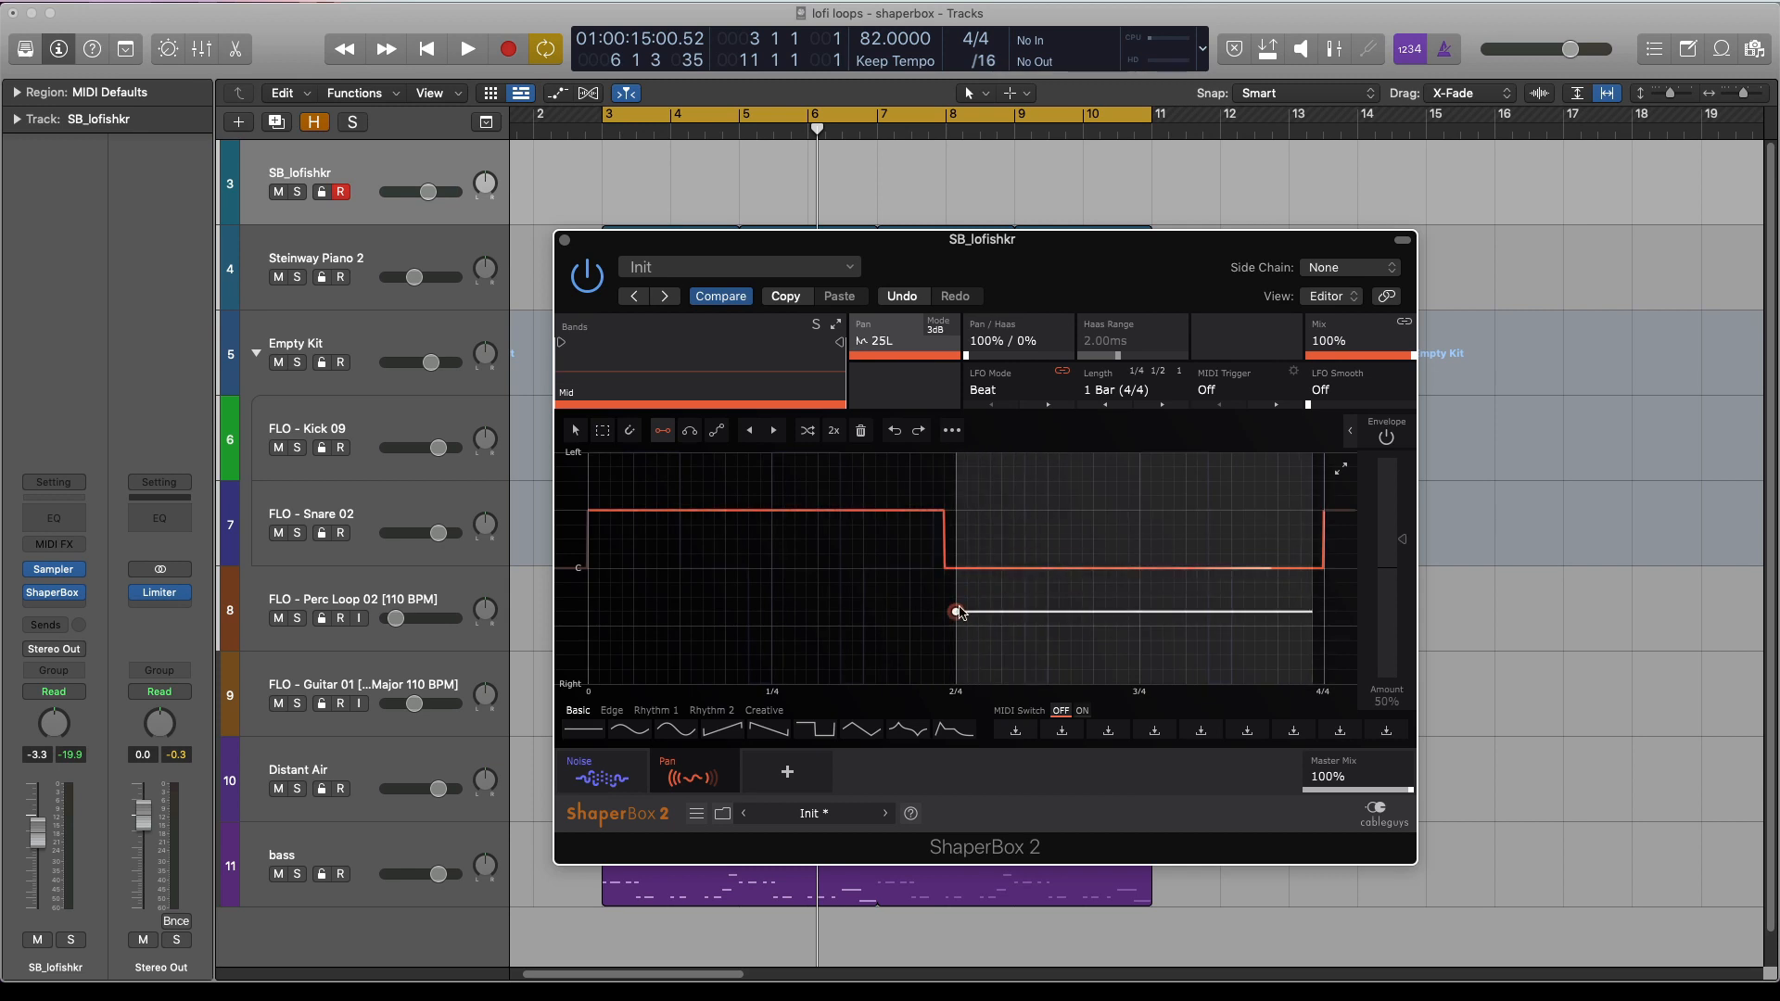
pyautogui.click(956, 627)
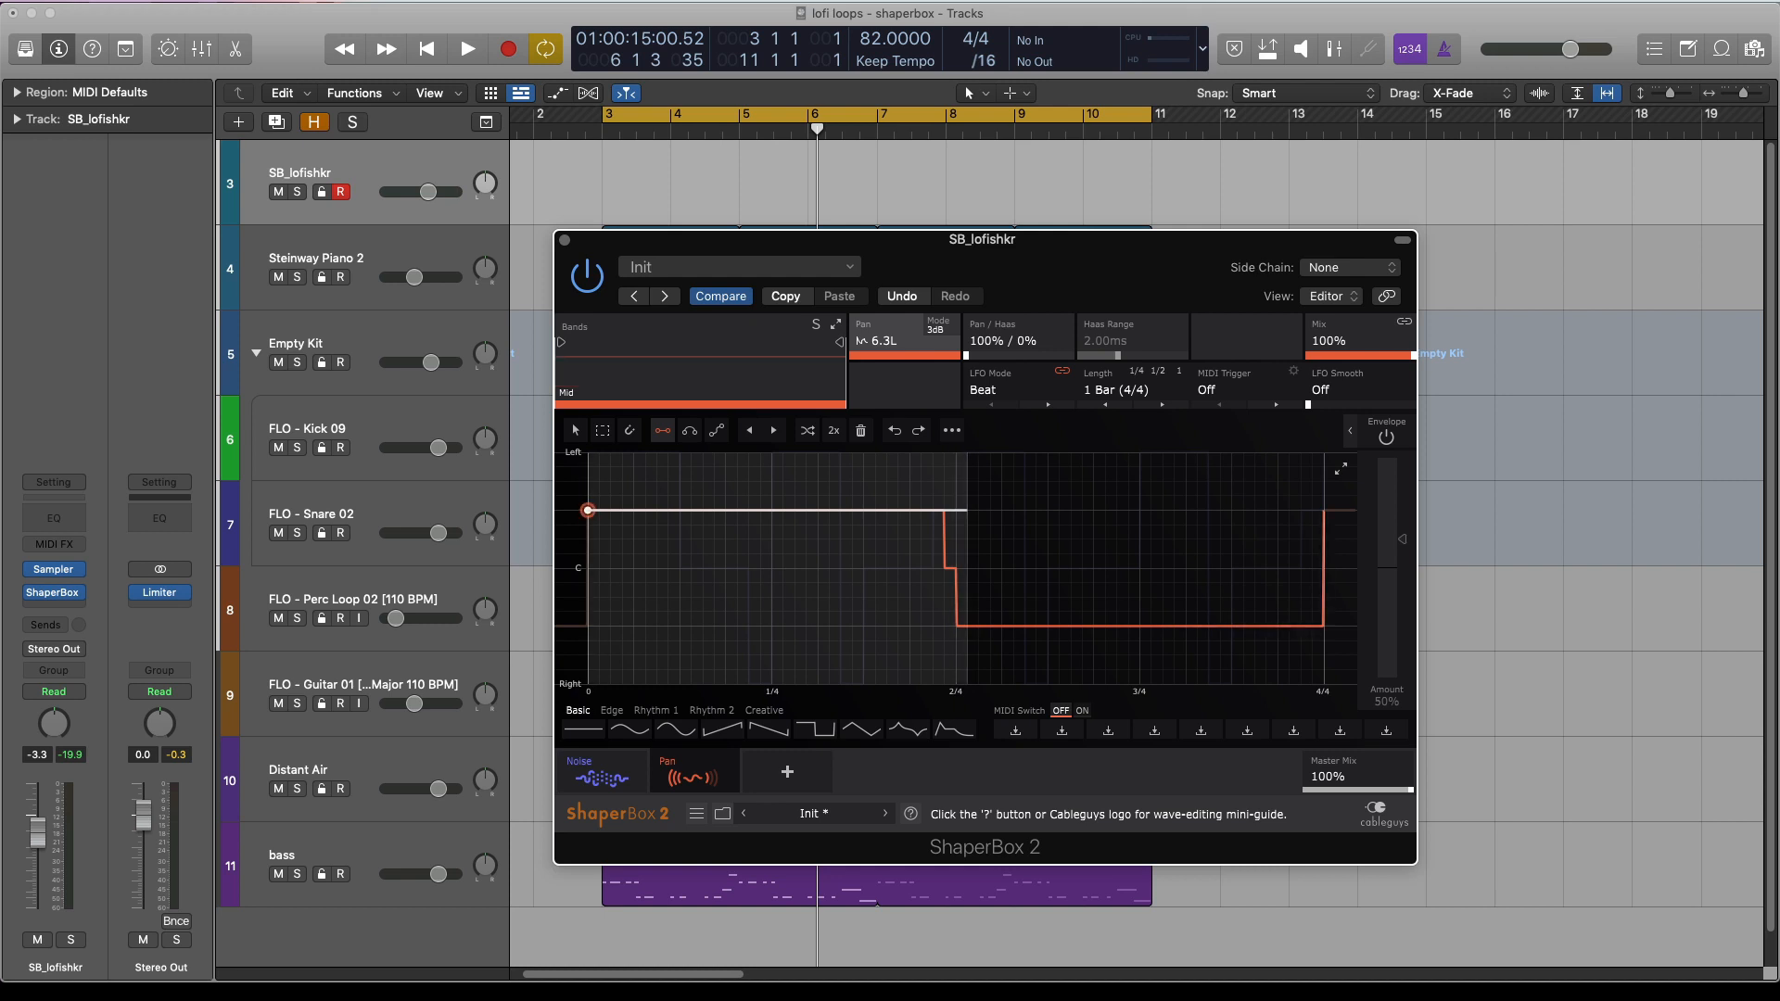
pyautogui.click(588, 510)
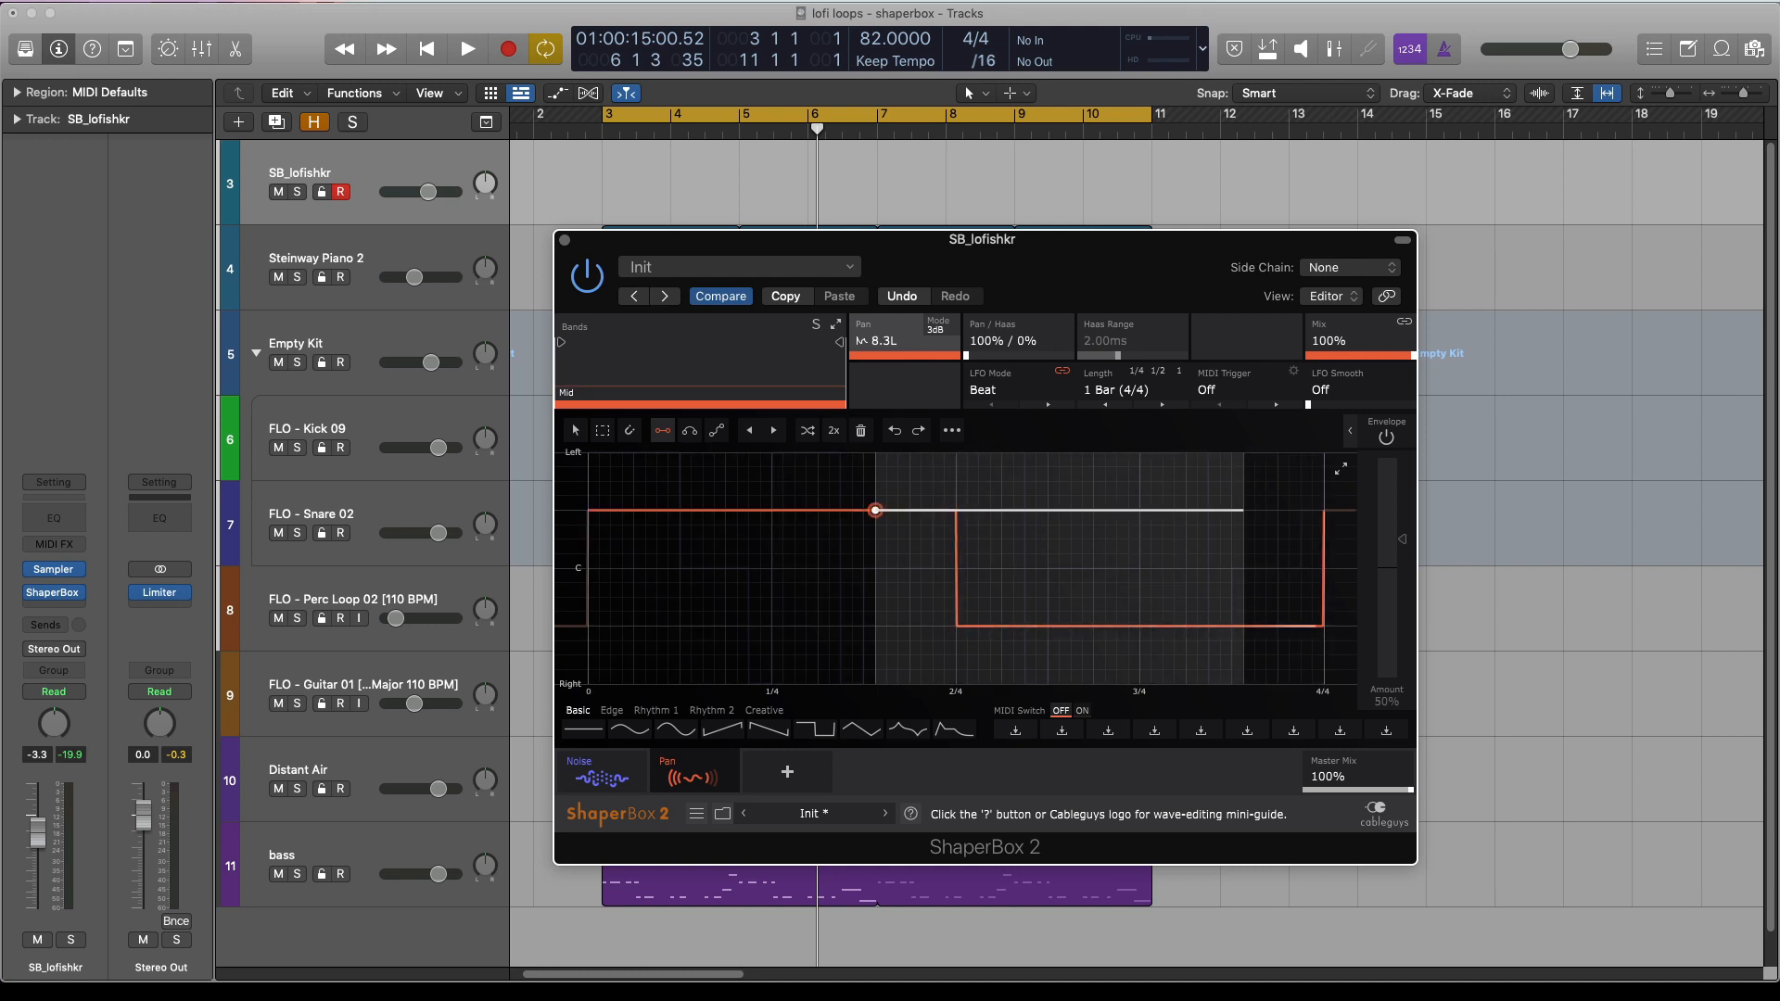
# - Slope the pan curve from left to centre during beat 2, and hold it at centre until halfway through beat 3
pyautogui.click(1036, 598)
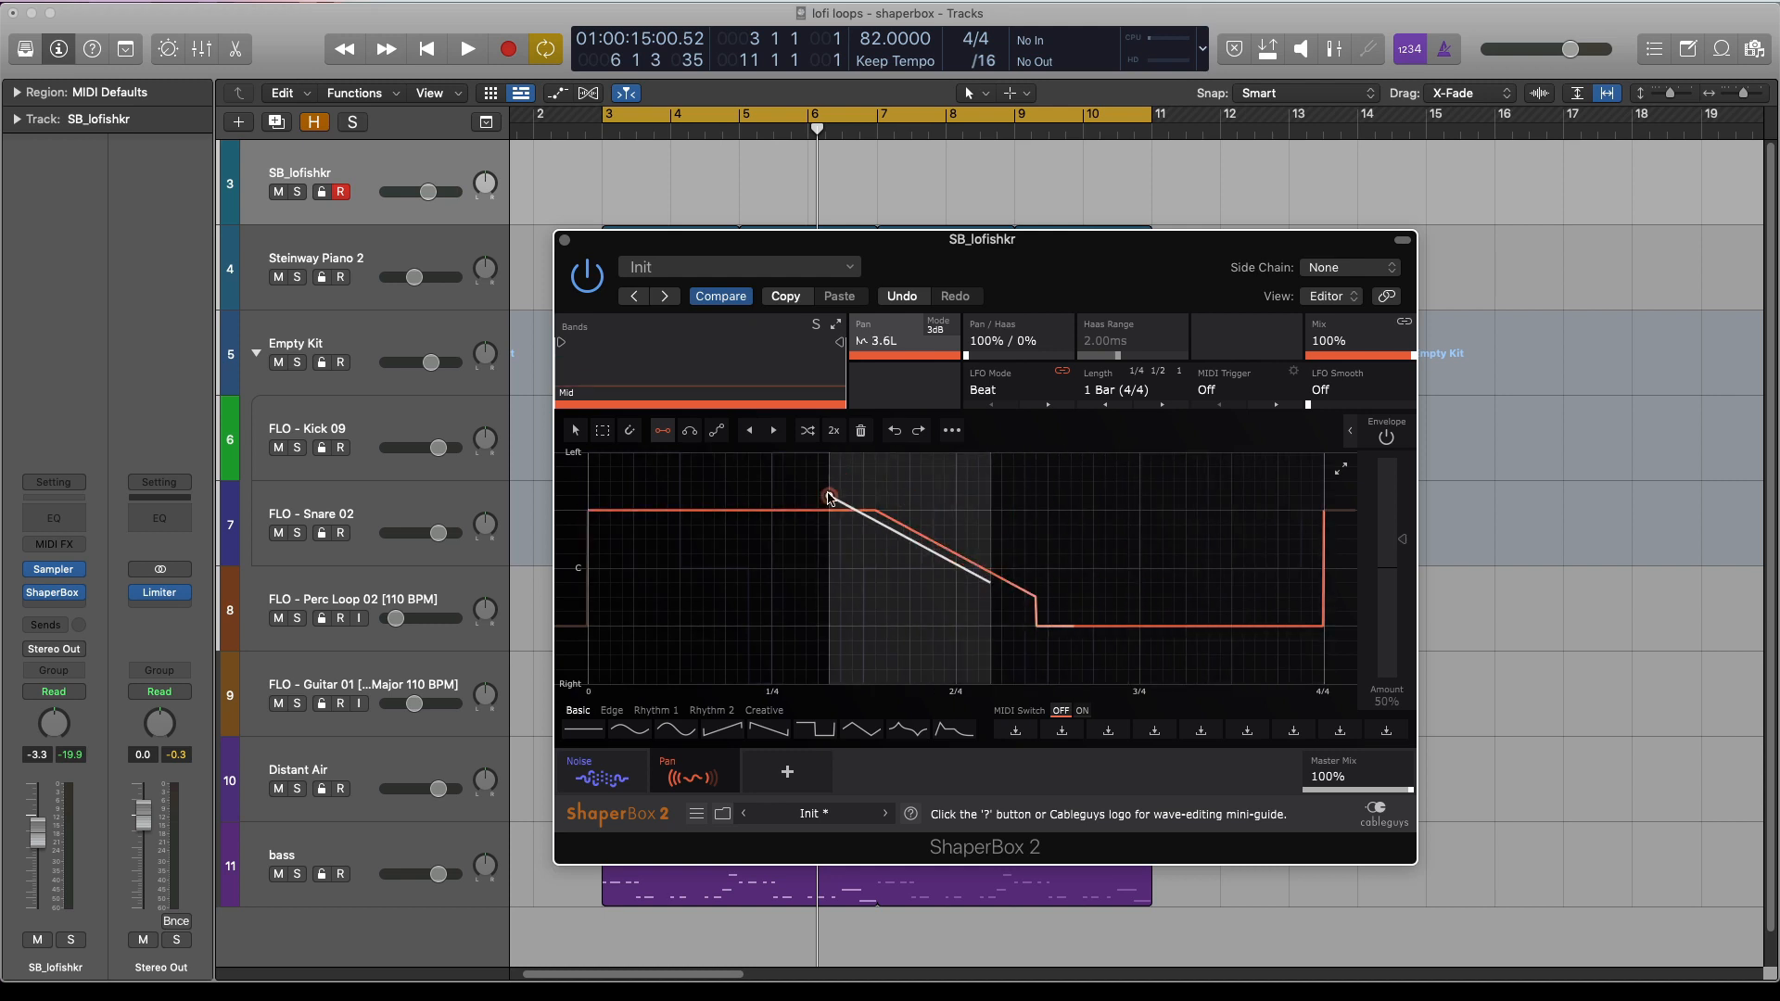
pyautogui.press('super+z')
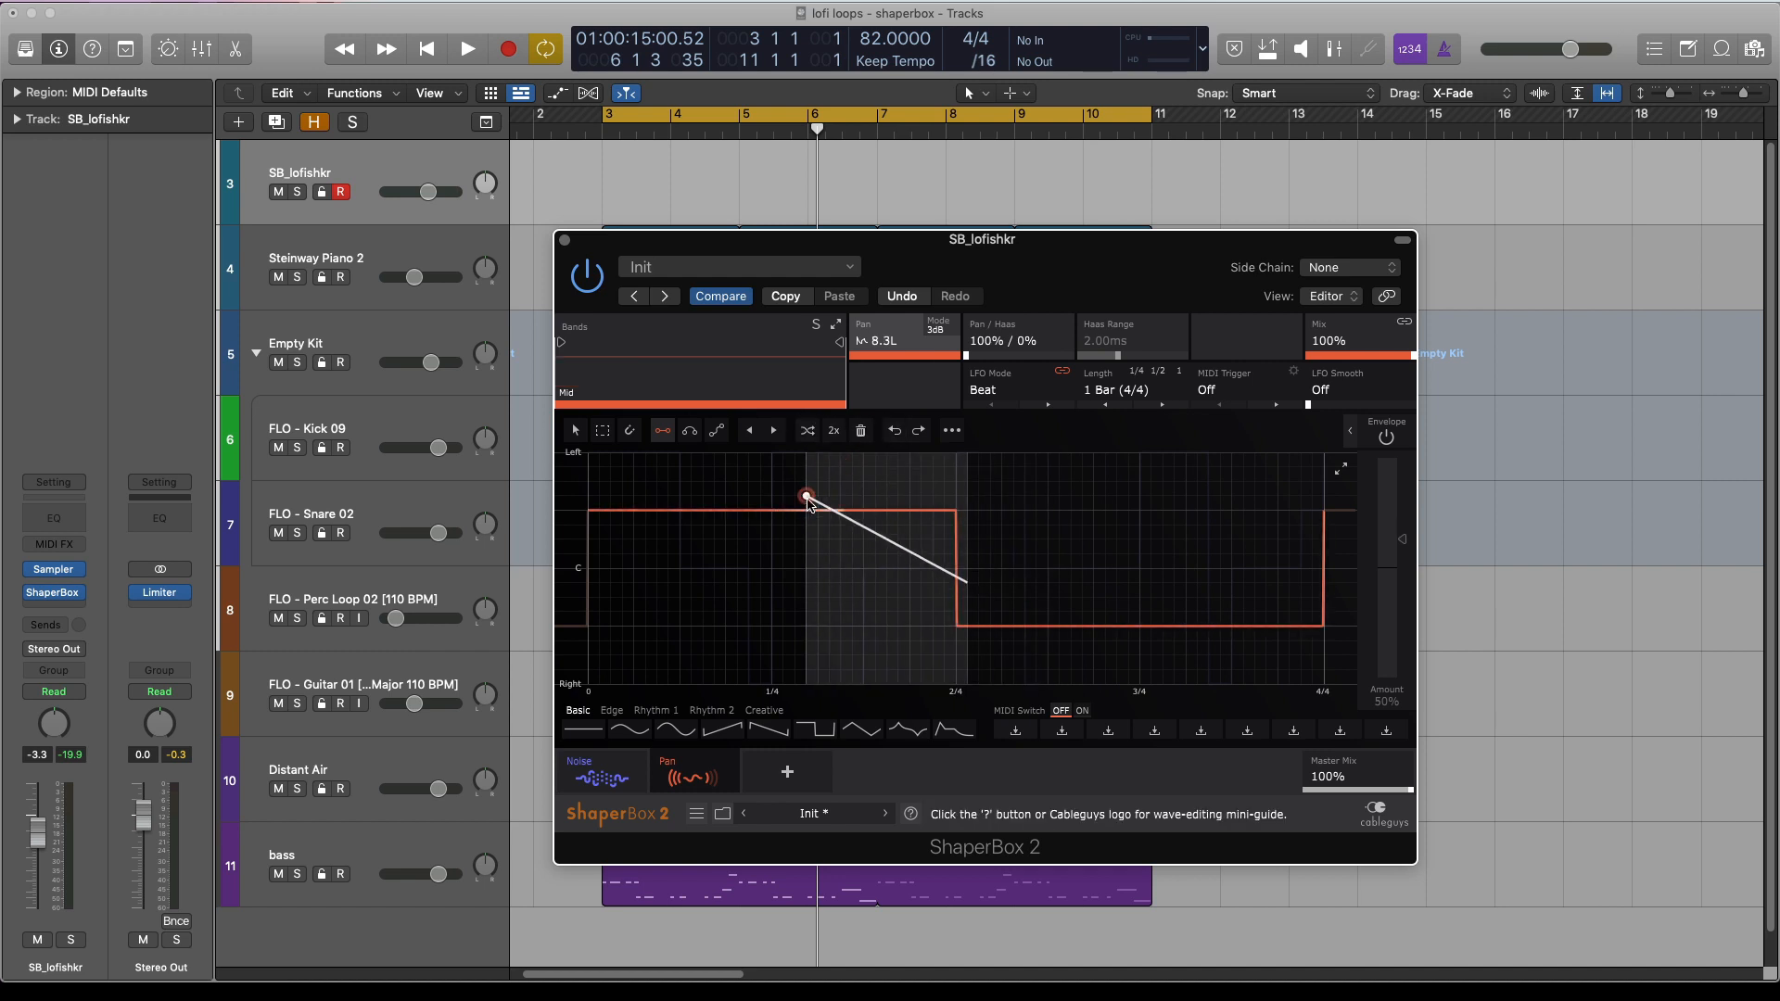
pyautogui.moveTo(818, 510); pyautogui.dragTo(875, 583)
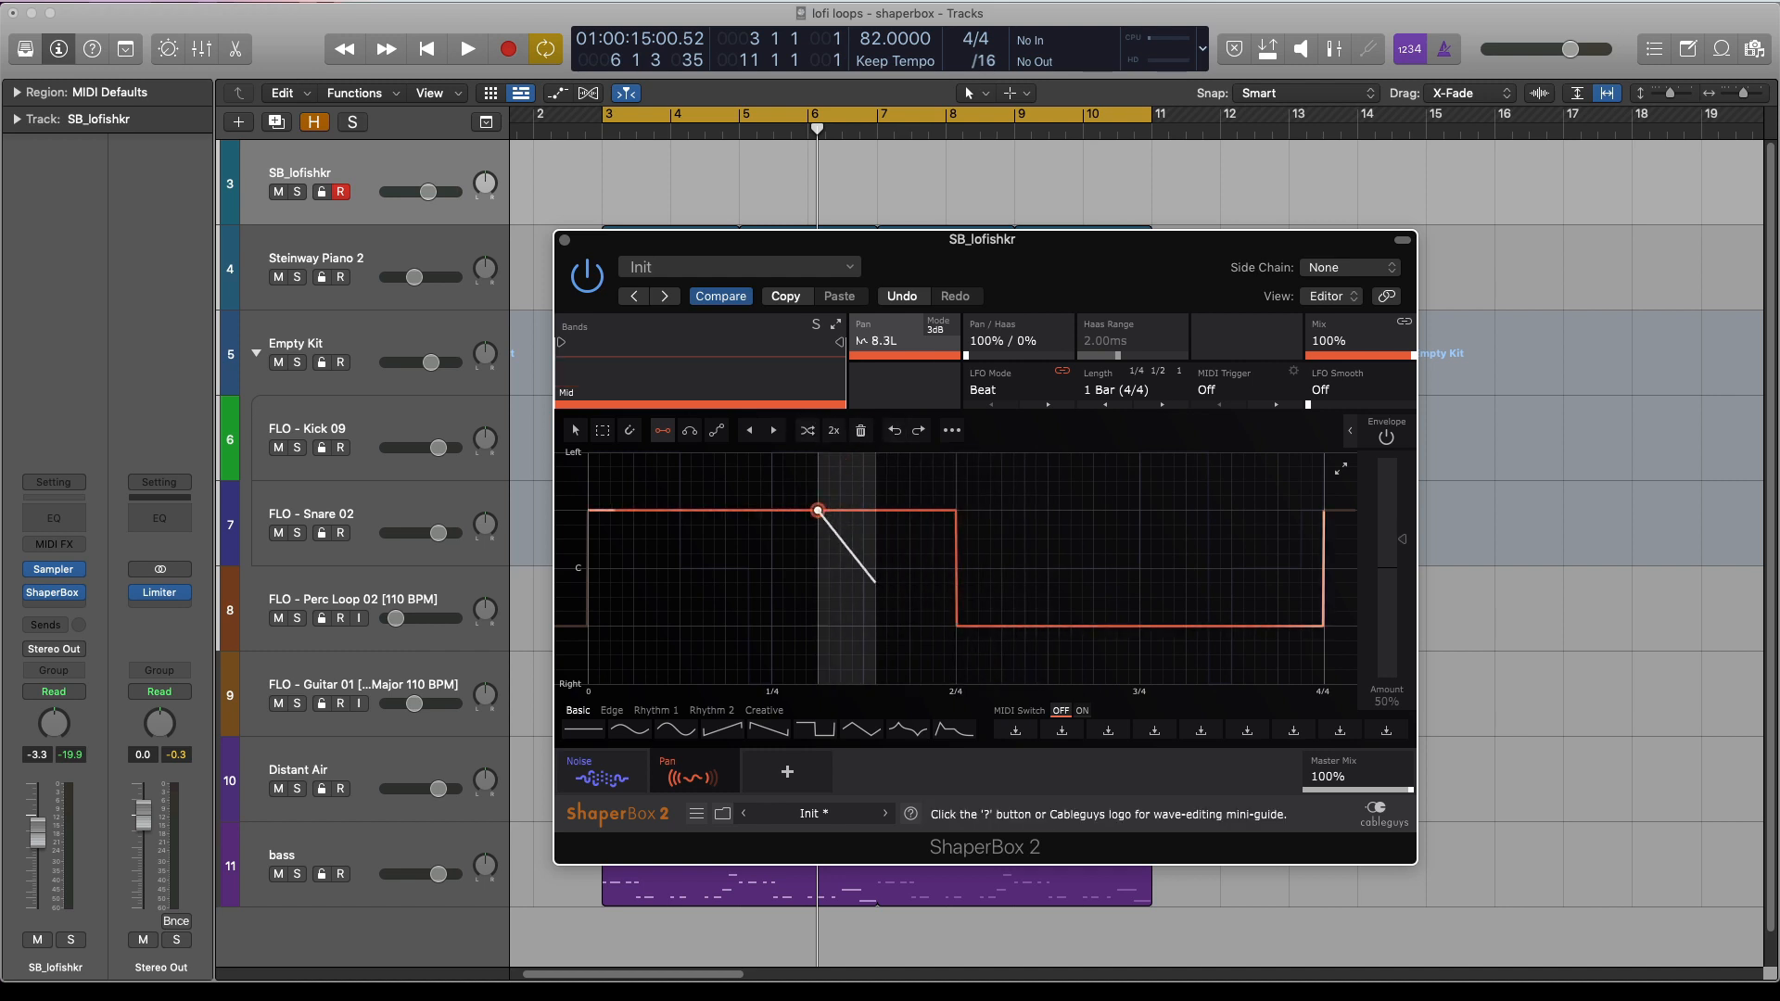
pyautogui.click(864, 567)
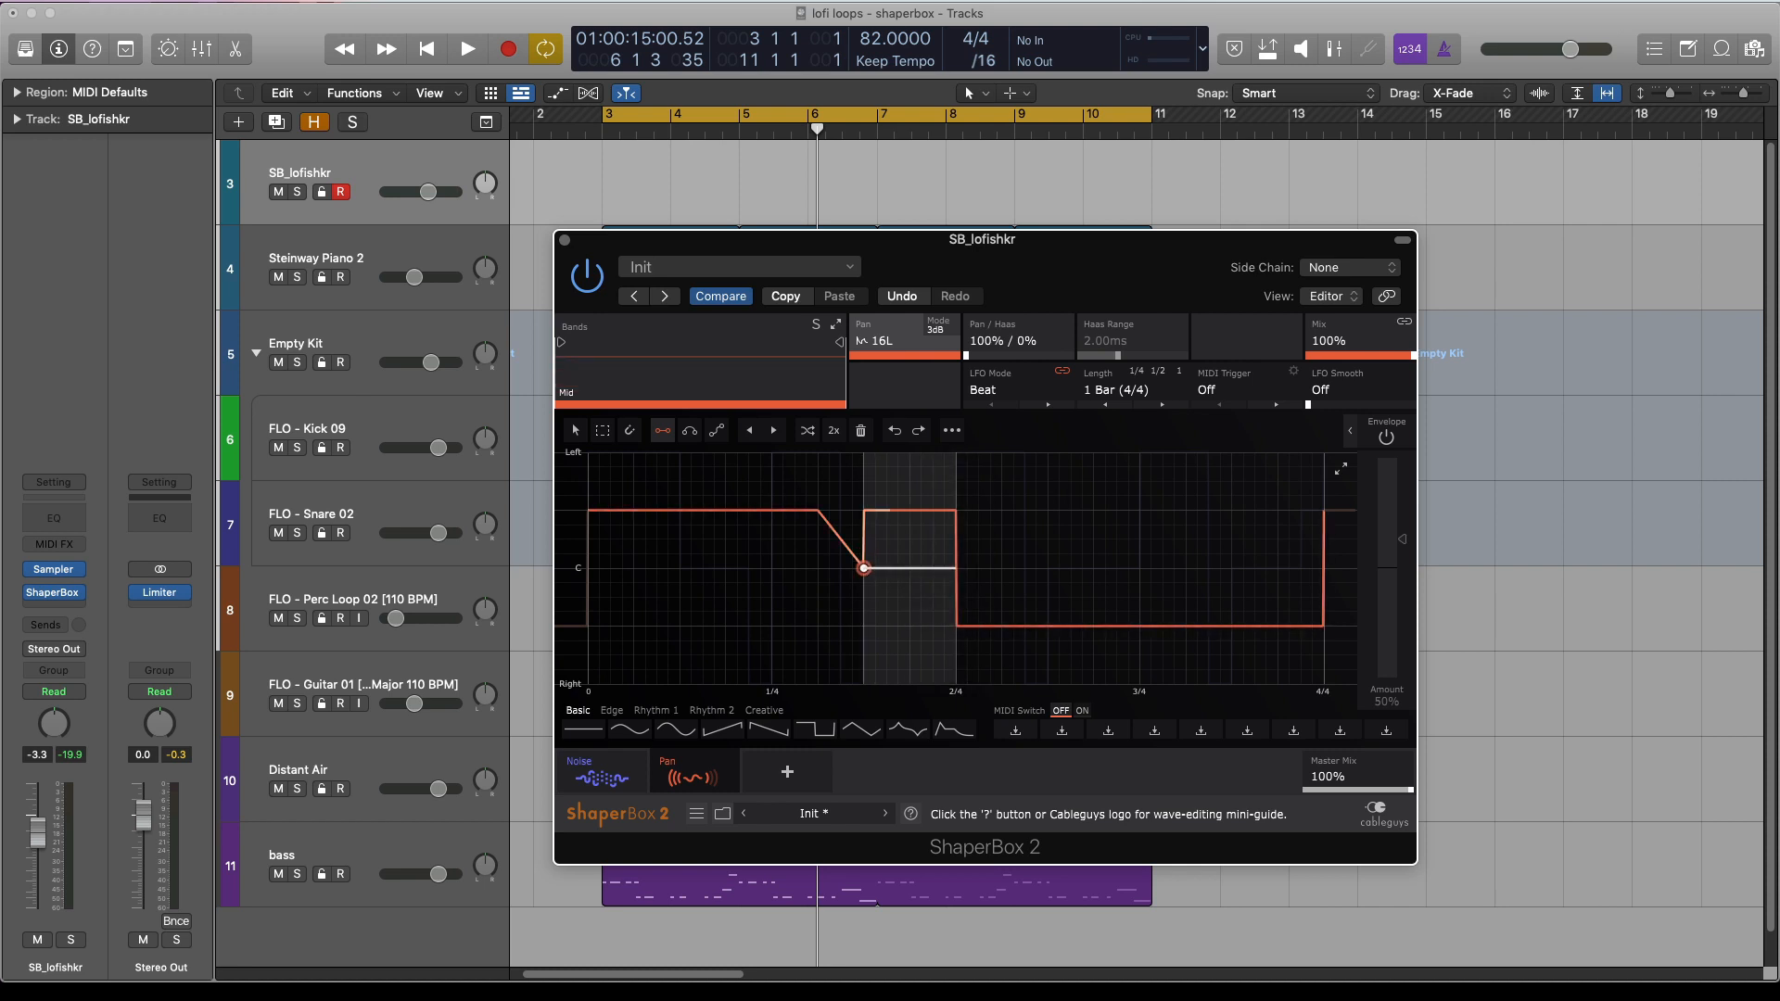
pyautogui.click(956, 568)
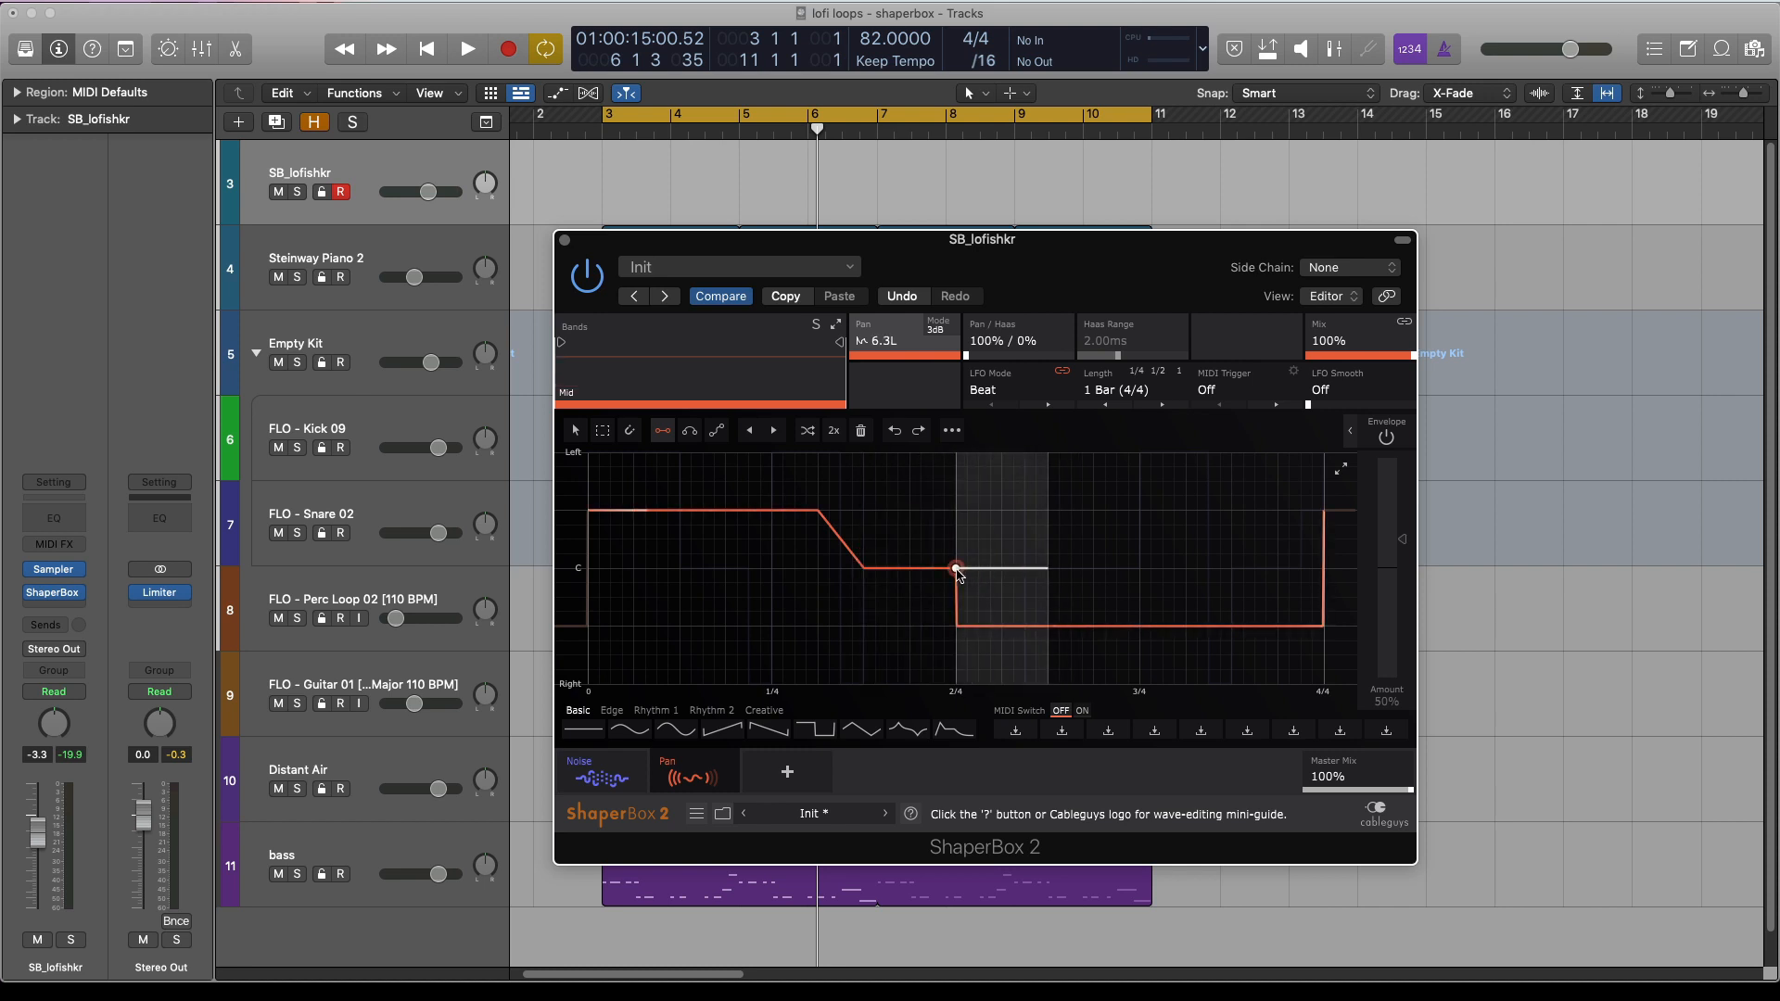
pyautogui.click(1048, 567)
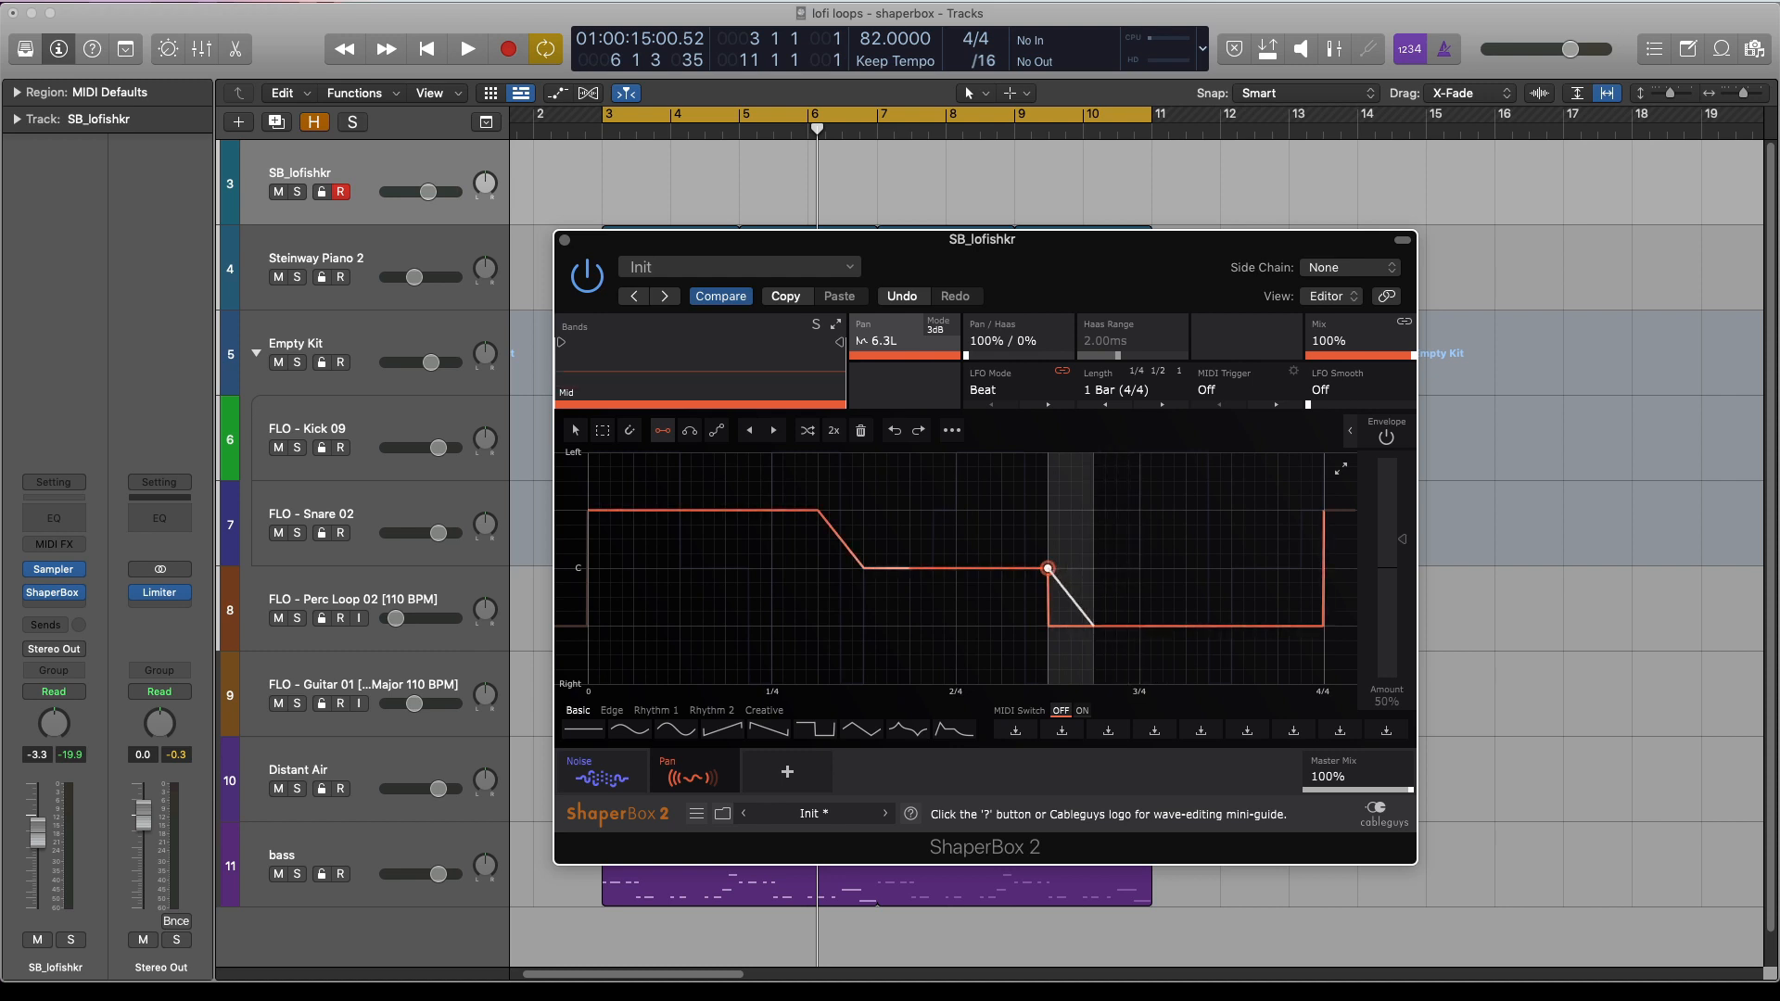
# - Slope the pan curve from centre to right in beat 3, back to centre at the bar's end, and from centre to left at its start
pyautogui.click(1047, 568)
pyautogui.click(1280, 626)
pyautogui.click(590, 567)
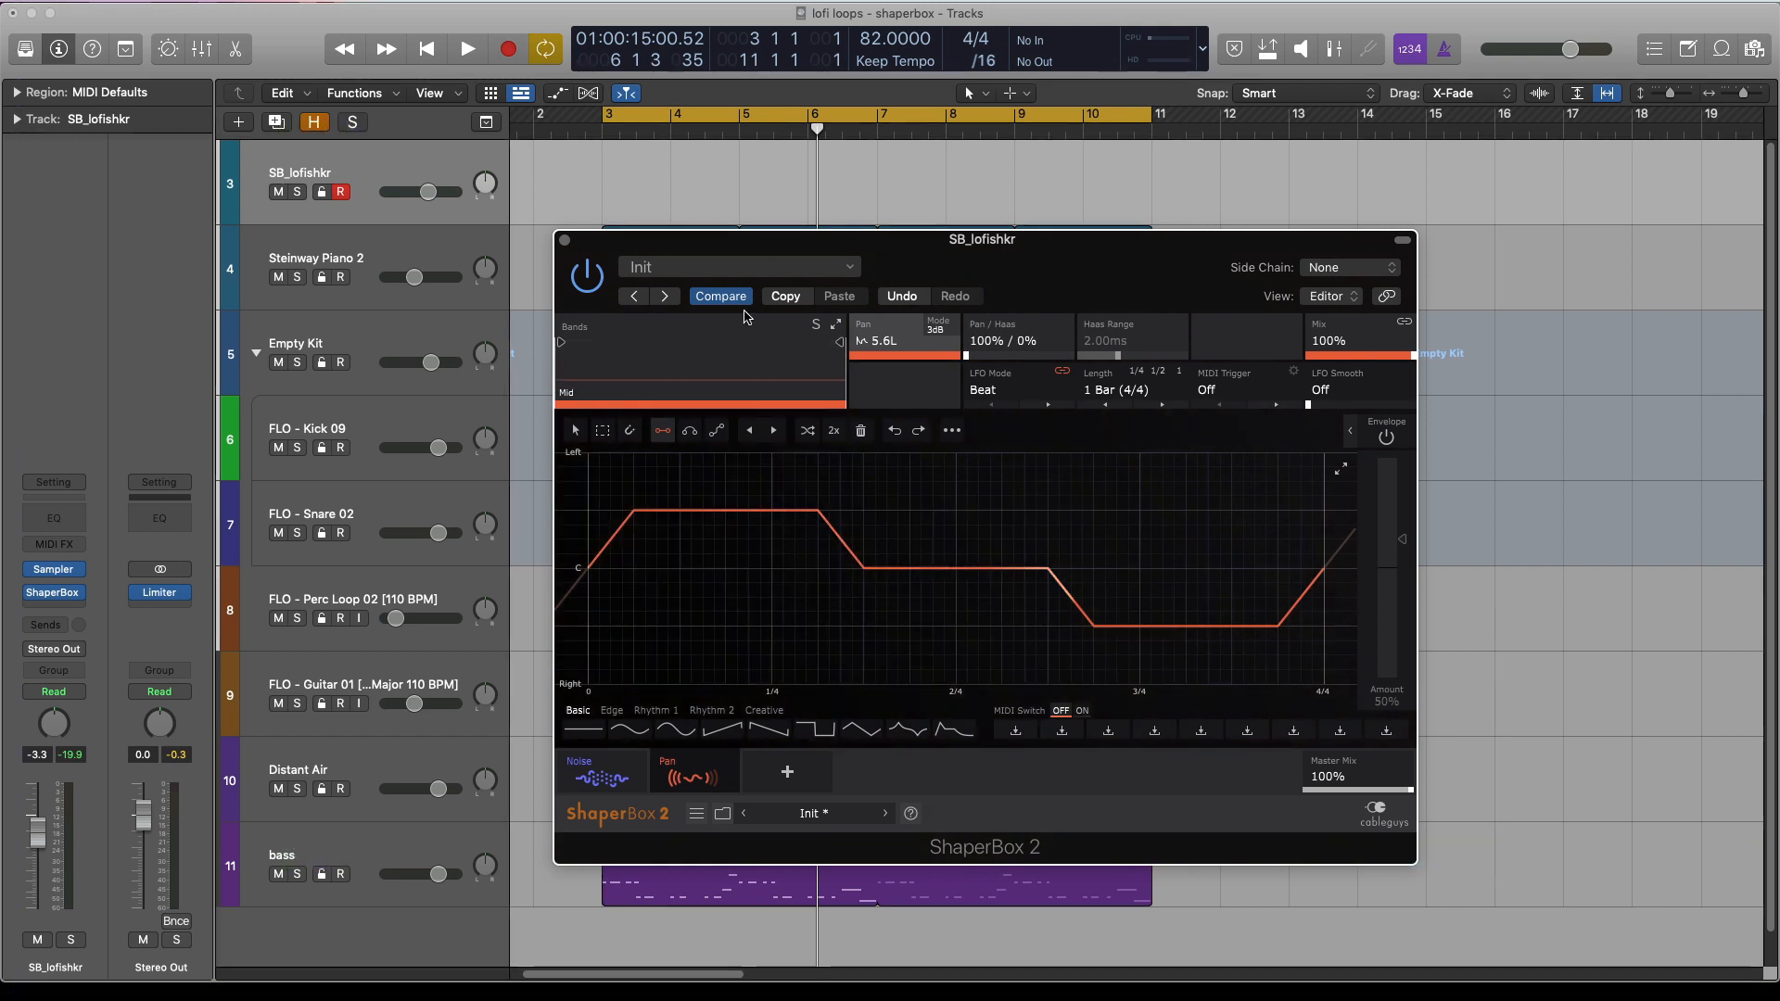
# - Shorten the pan LFO length to 1/2 and audition the loop
pyautogui.press('space')
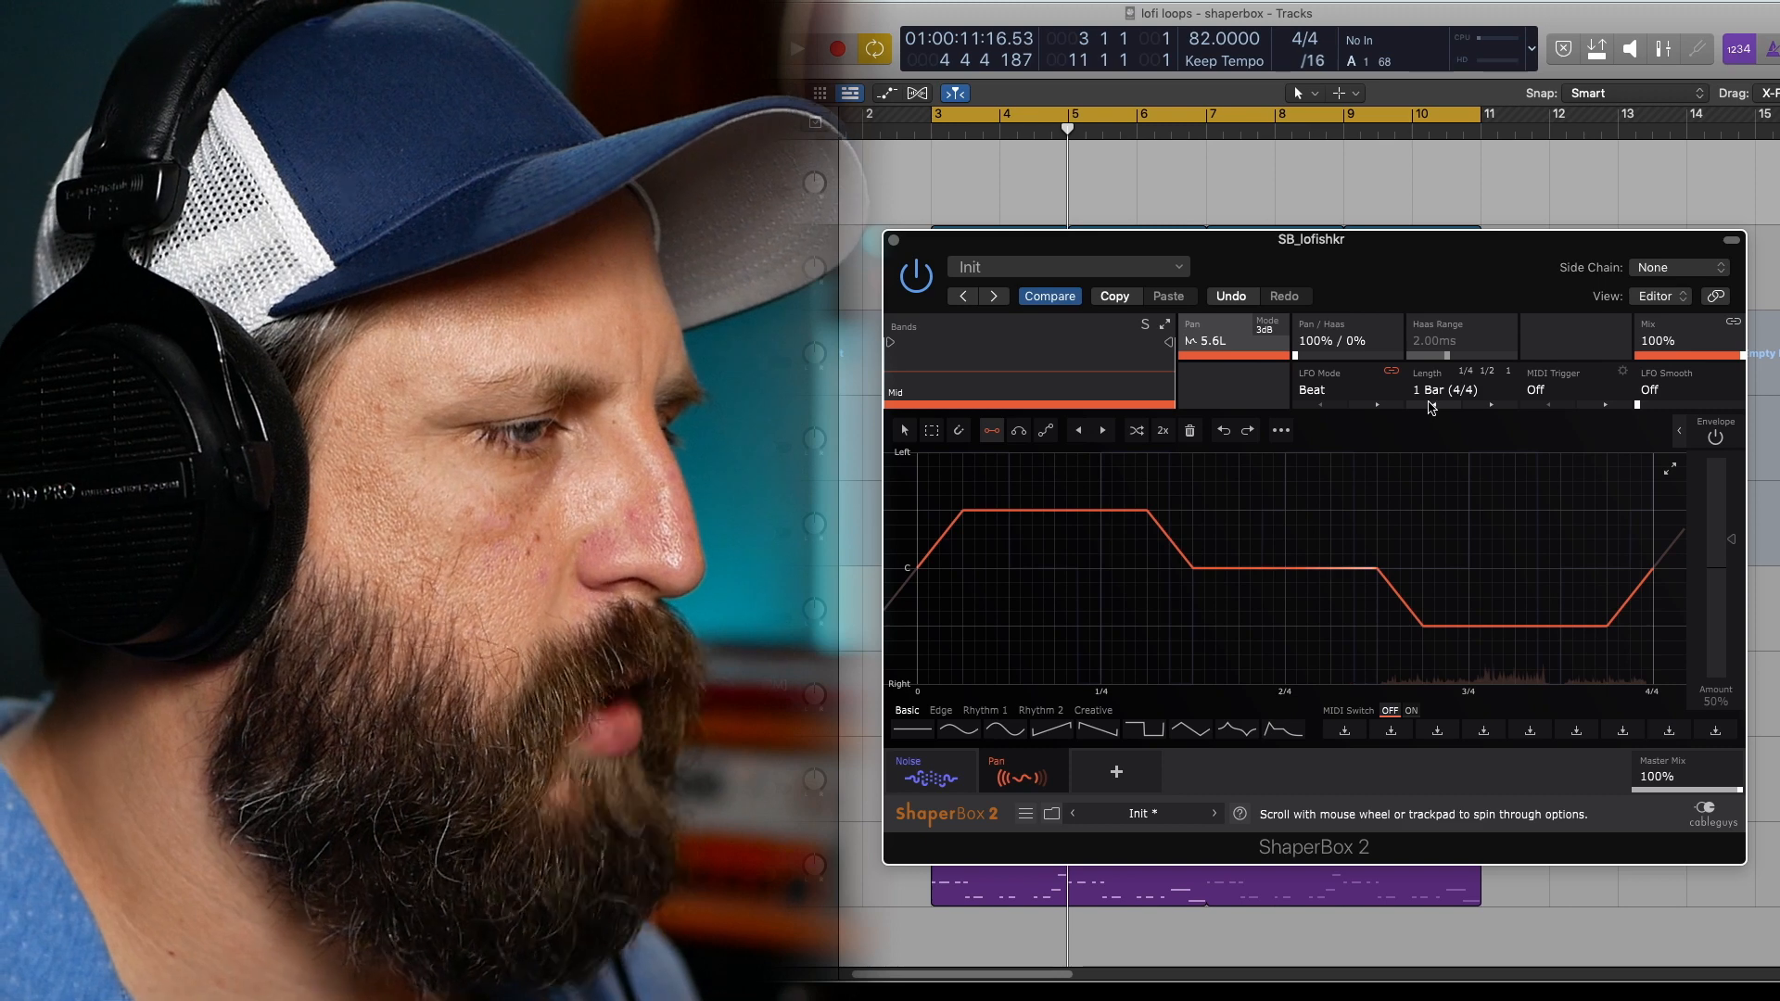
pyautogui.click(1103, 406)
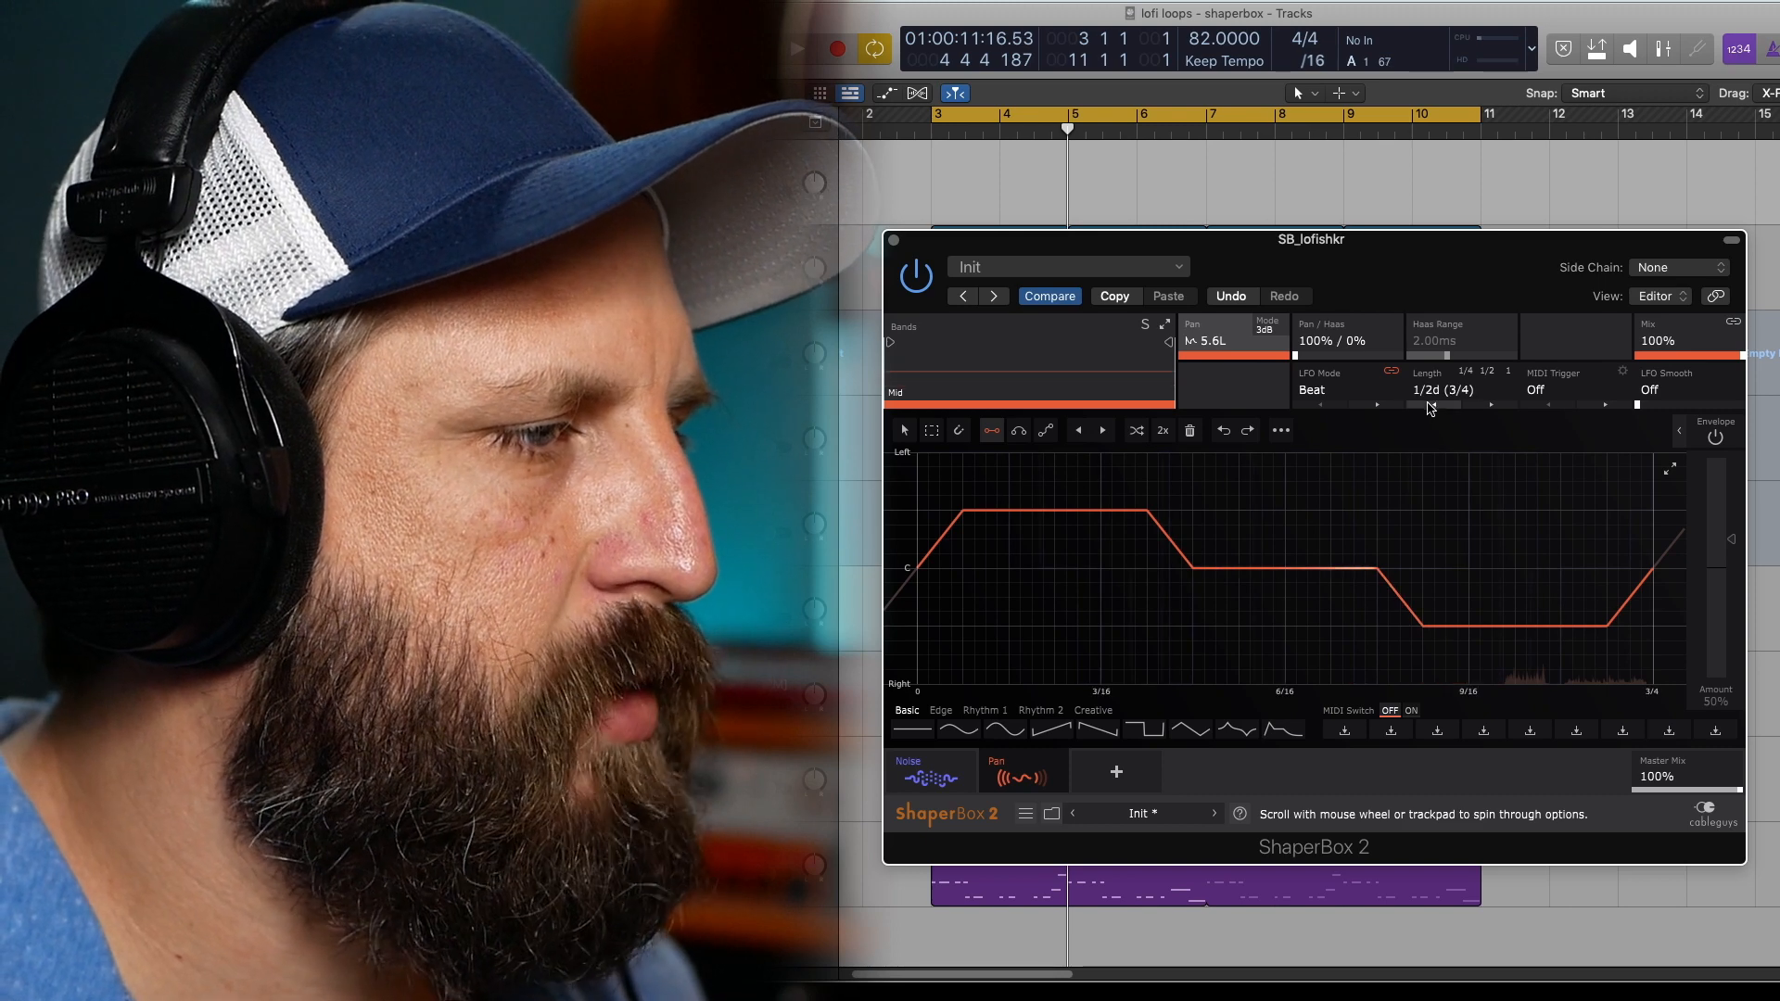
pyautogui.click(1102, 406)
pyautogui.press('space')
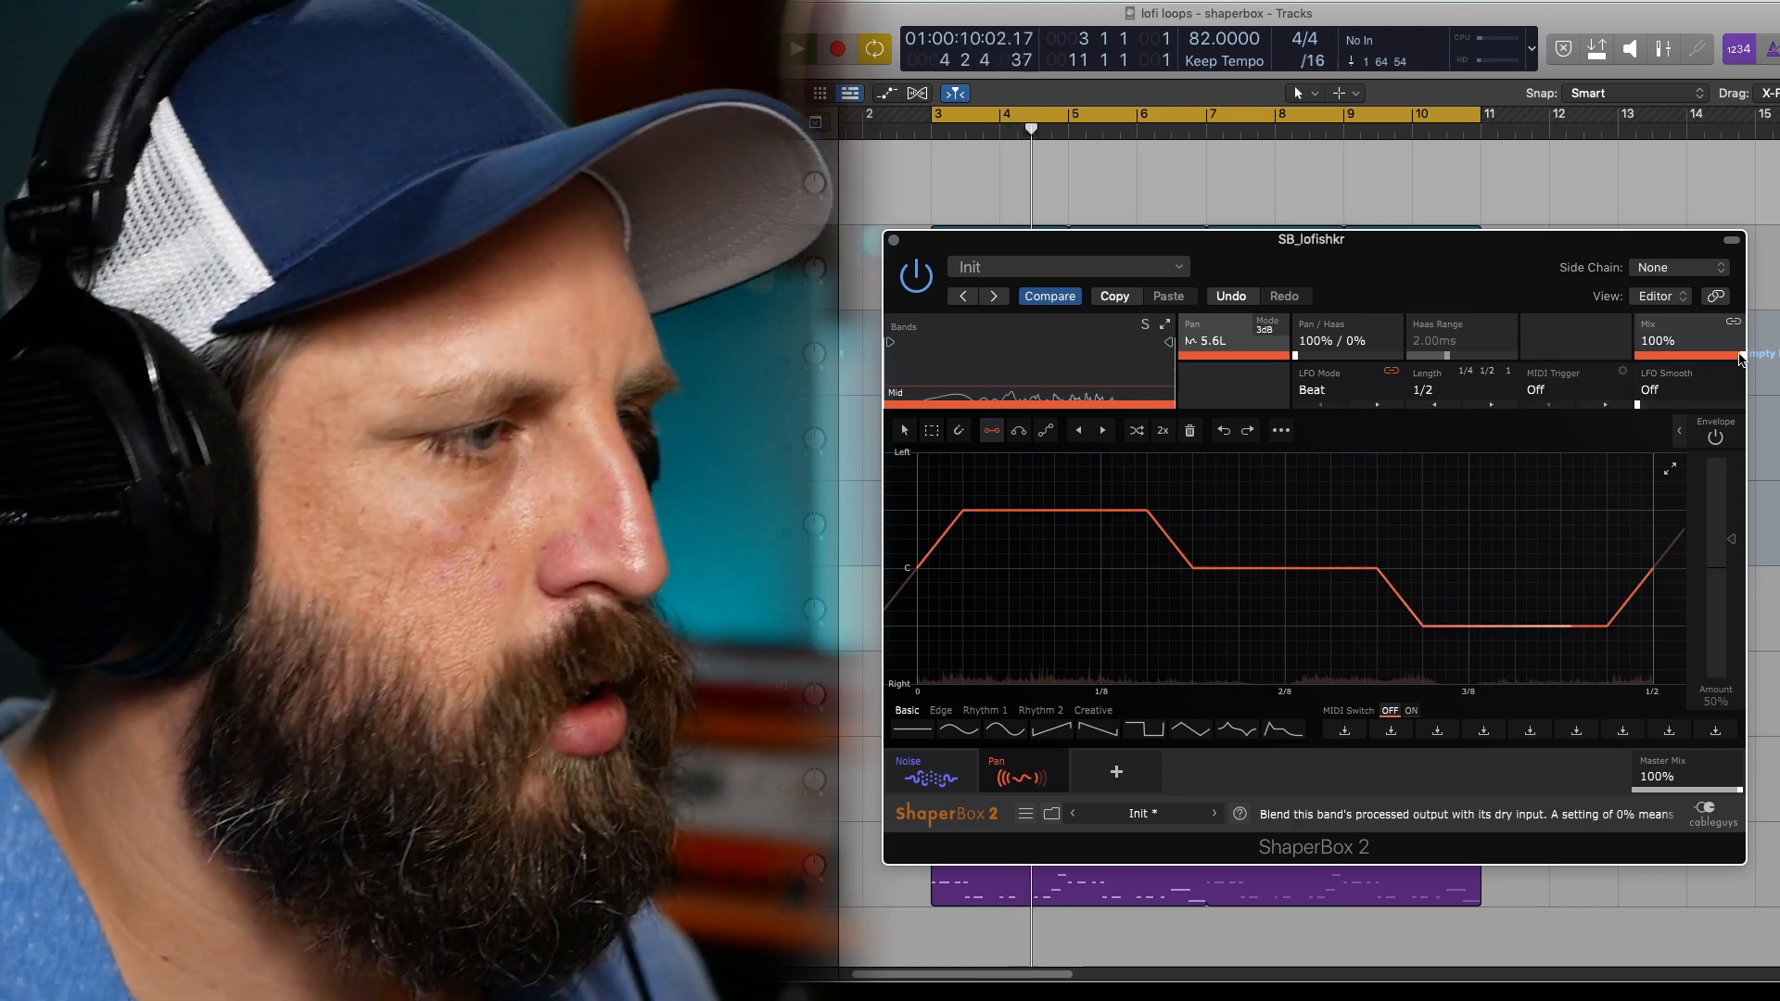
# - Add a Width shaper and split off a high band at 2.29 kHz
pyautogui.click(1116, 772)
pyautogui.click(1280, 647)
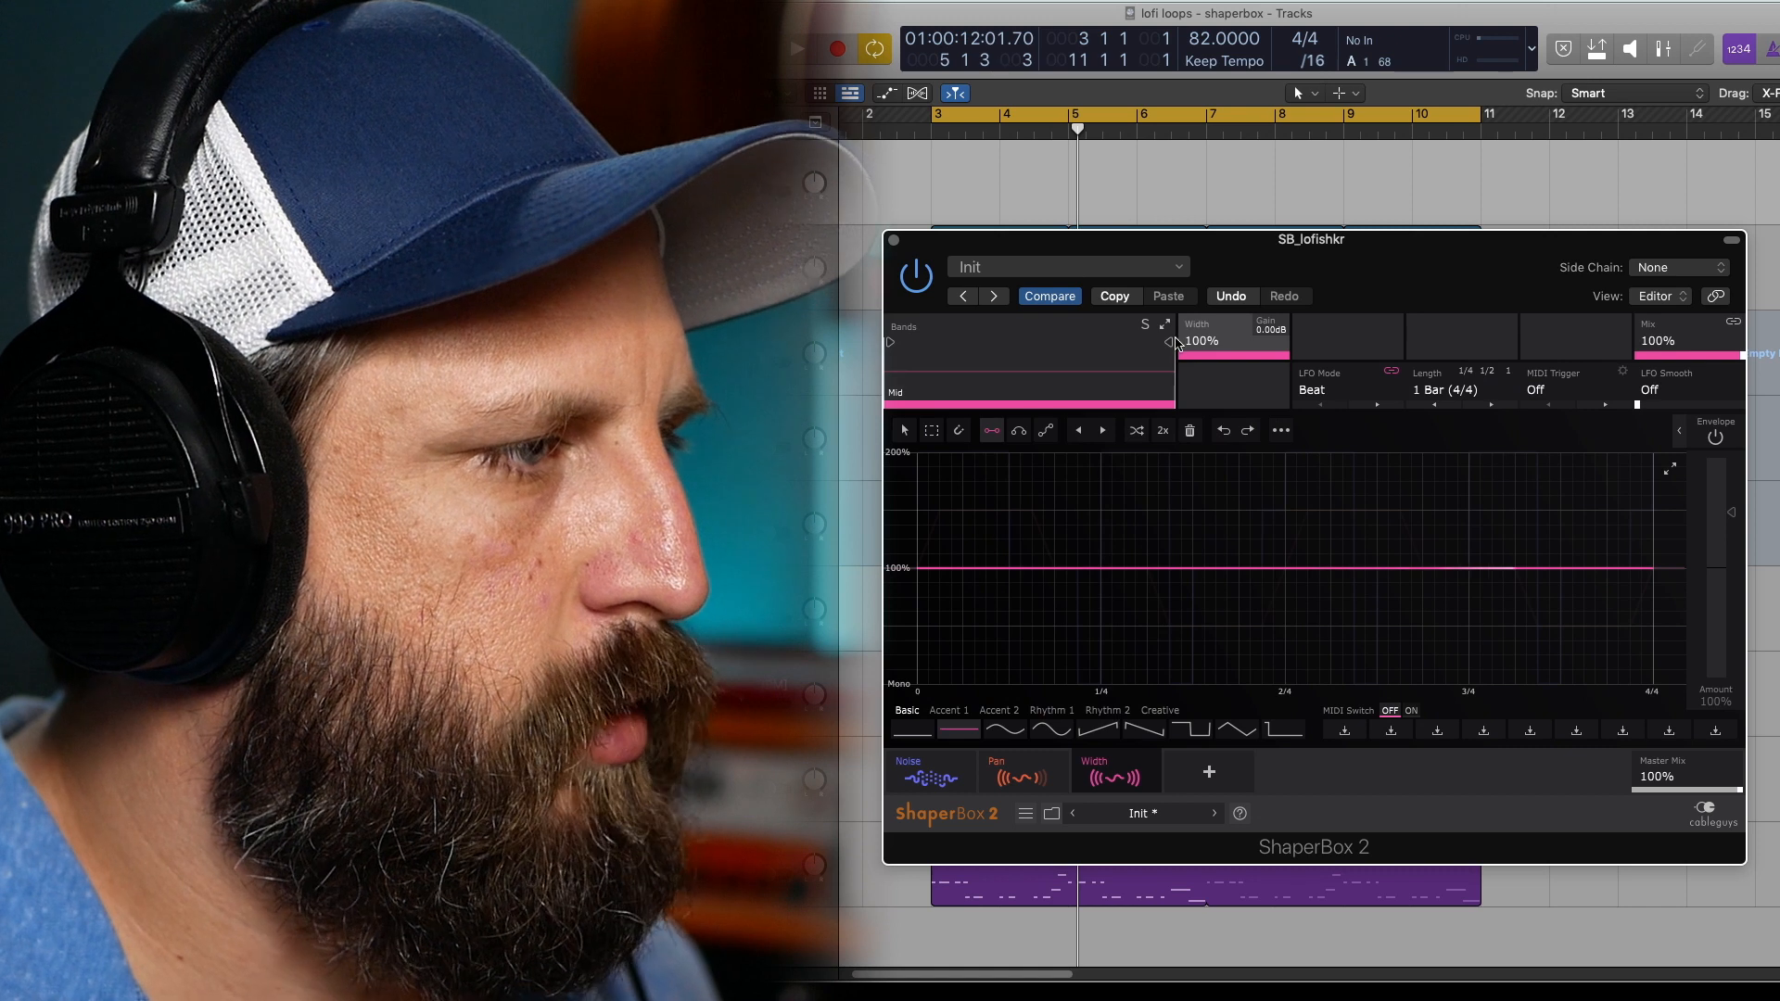
pyautogui.moveTo(1171, 343); pyautogui.dragTo(1080, 343)
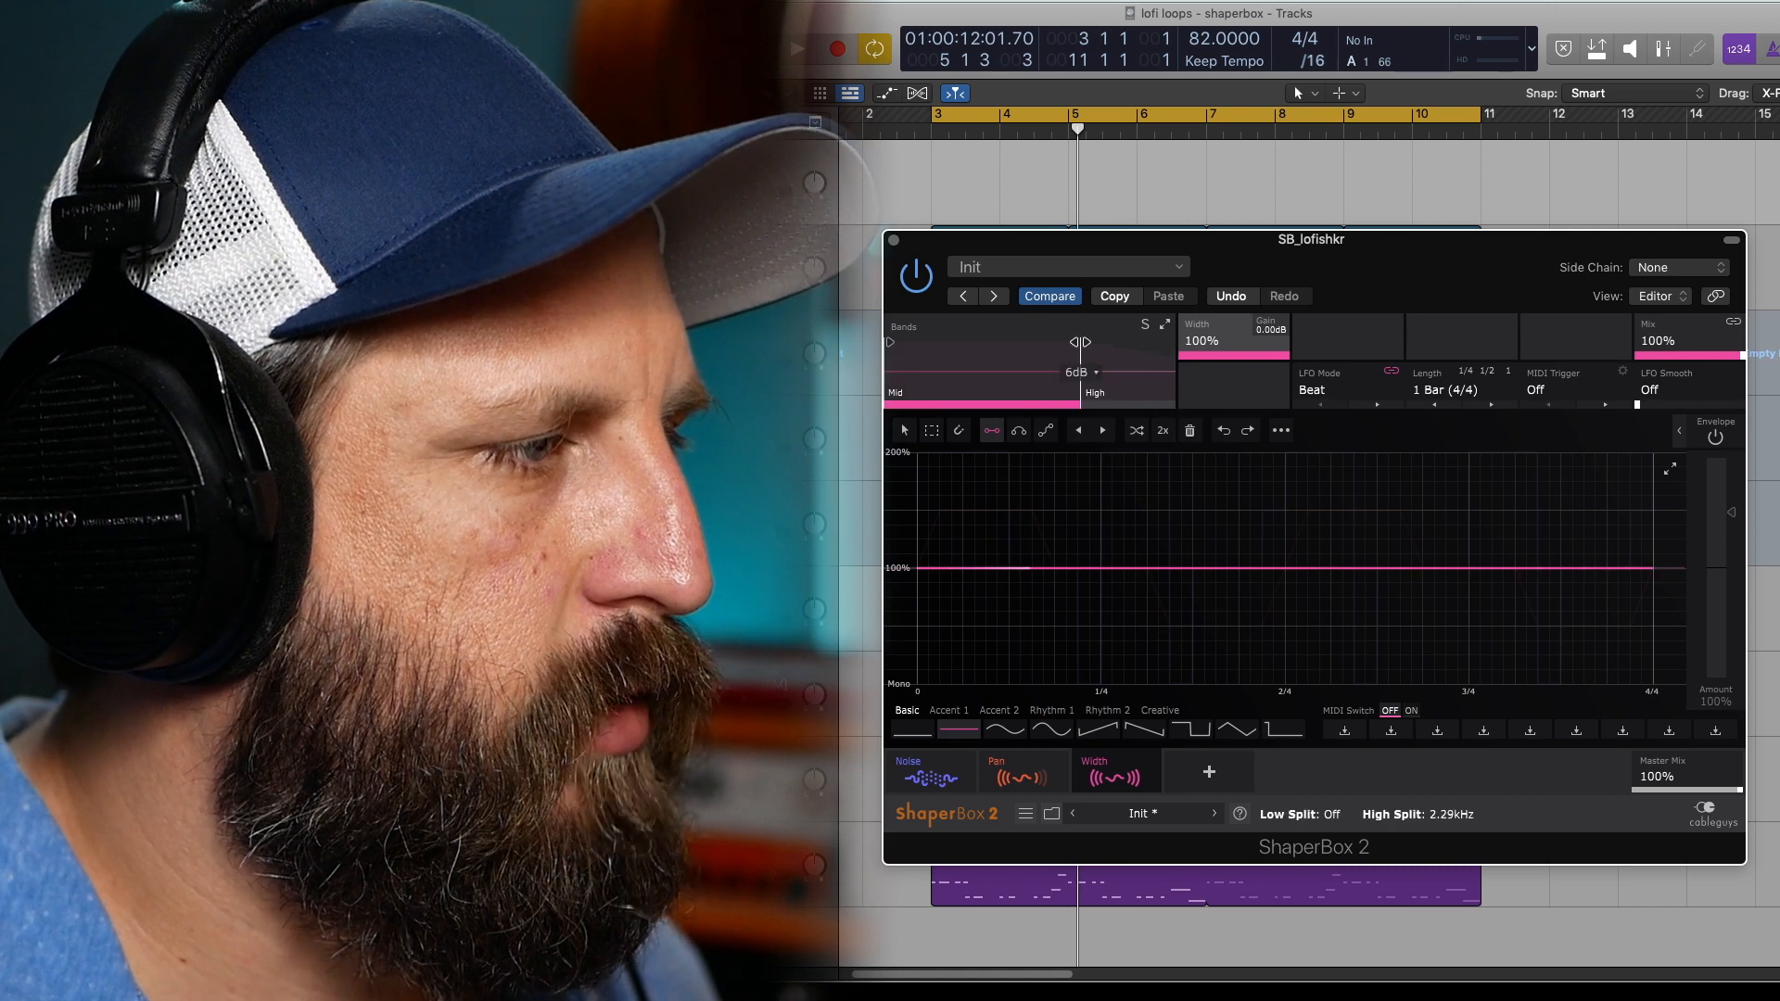
# - Audition the Width shaper's mid and high bands in solo on the soloed SB_lofishkr track, ending on the high band
pyautogui.click(1145, 326)
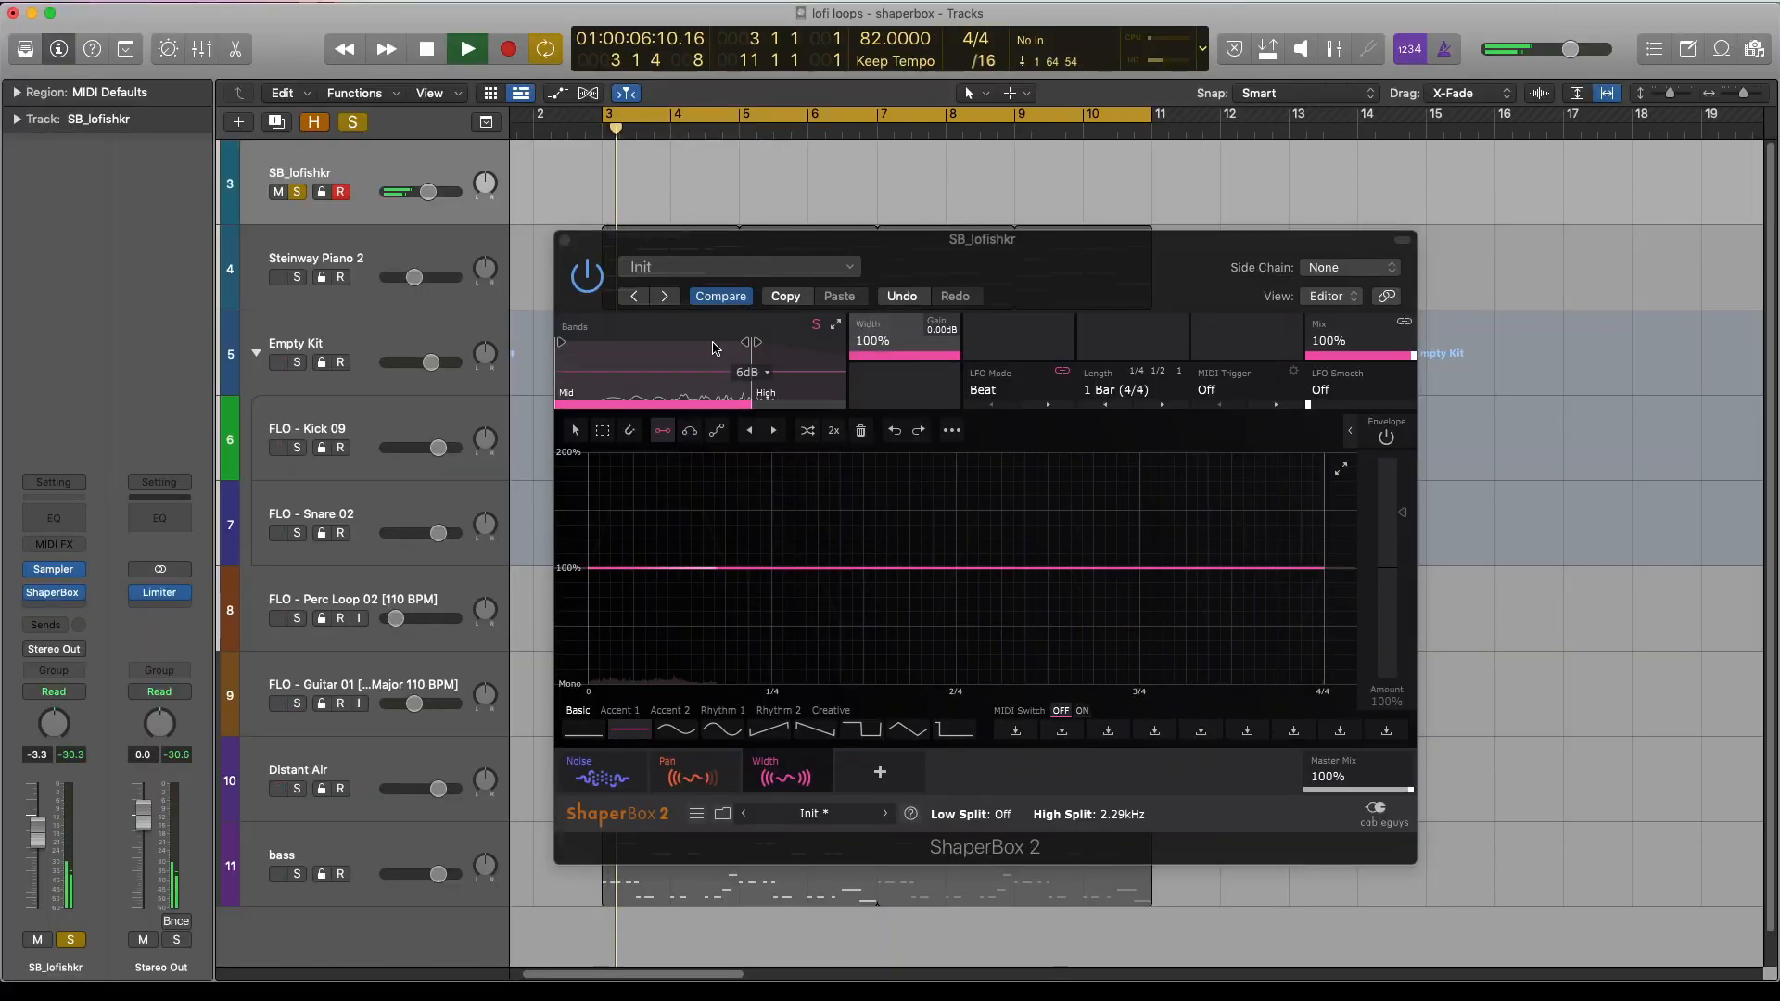
pyautogui.click(815, 325)
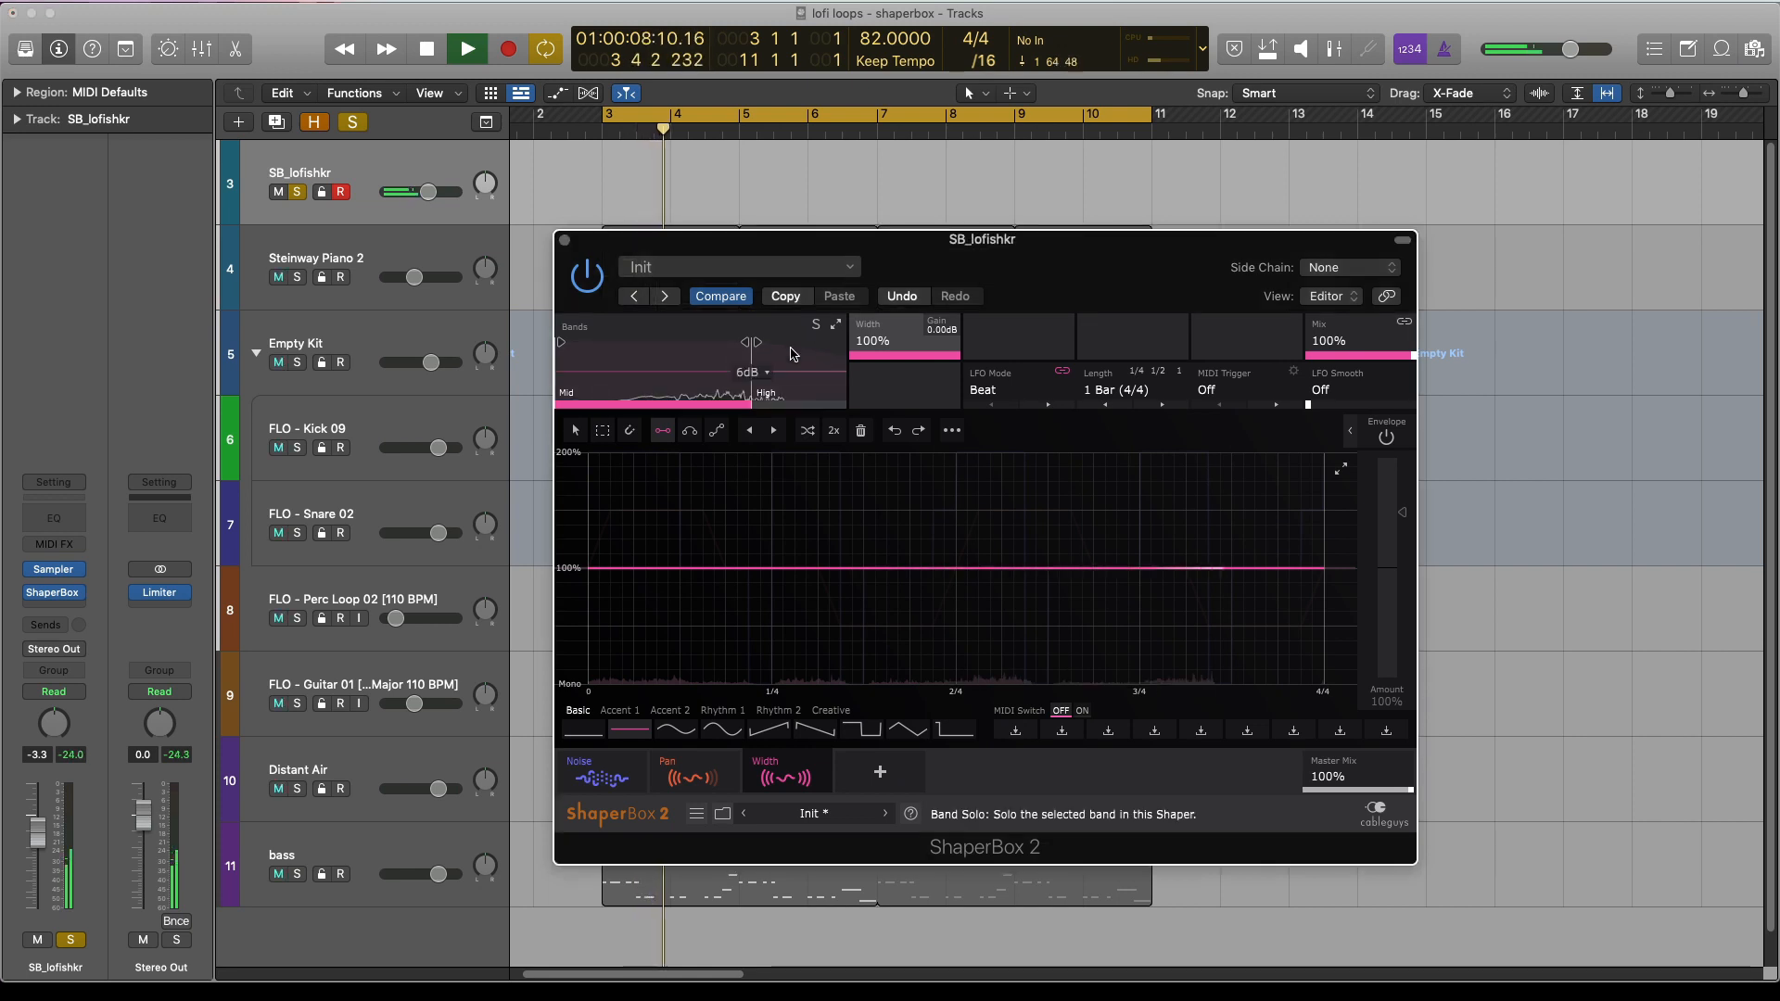
pyautogui.click(790, 350)
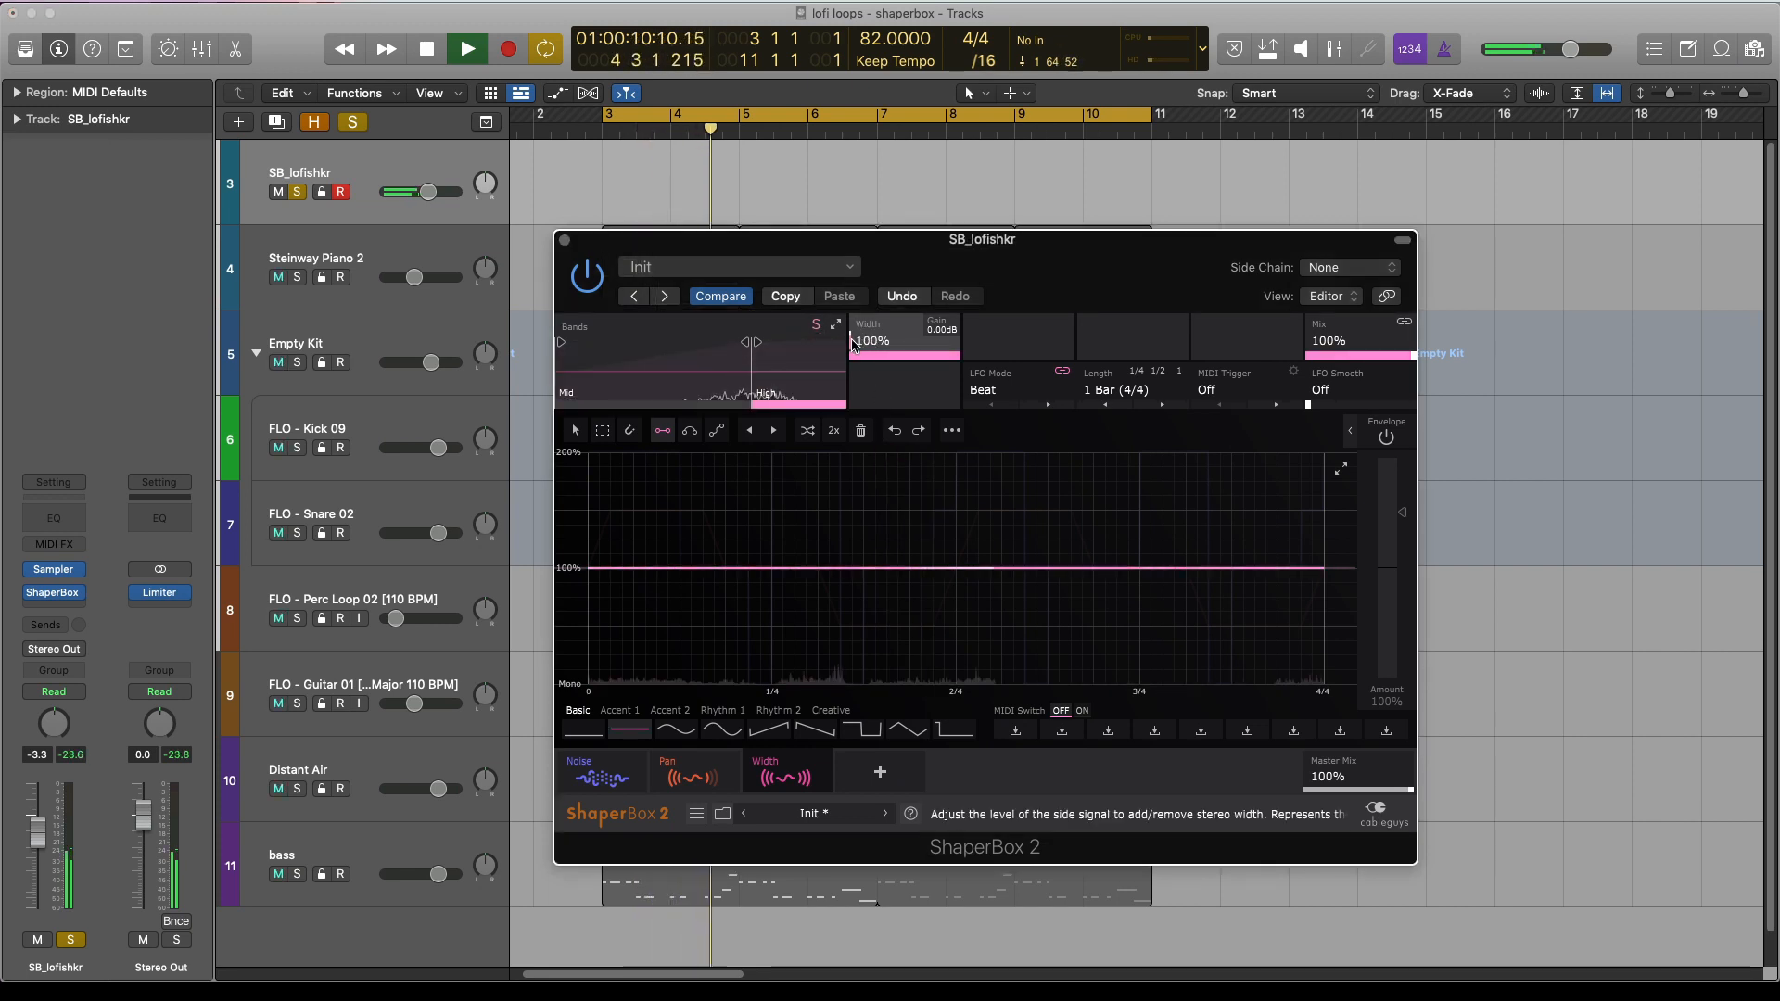
# - Raise the Width shaper's high band to 200% and compare the sound with the shaper bypassed and enabled
pyautogui.moveTo(867, 341); pyautogui.dragTo(867, 258)
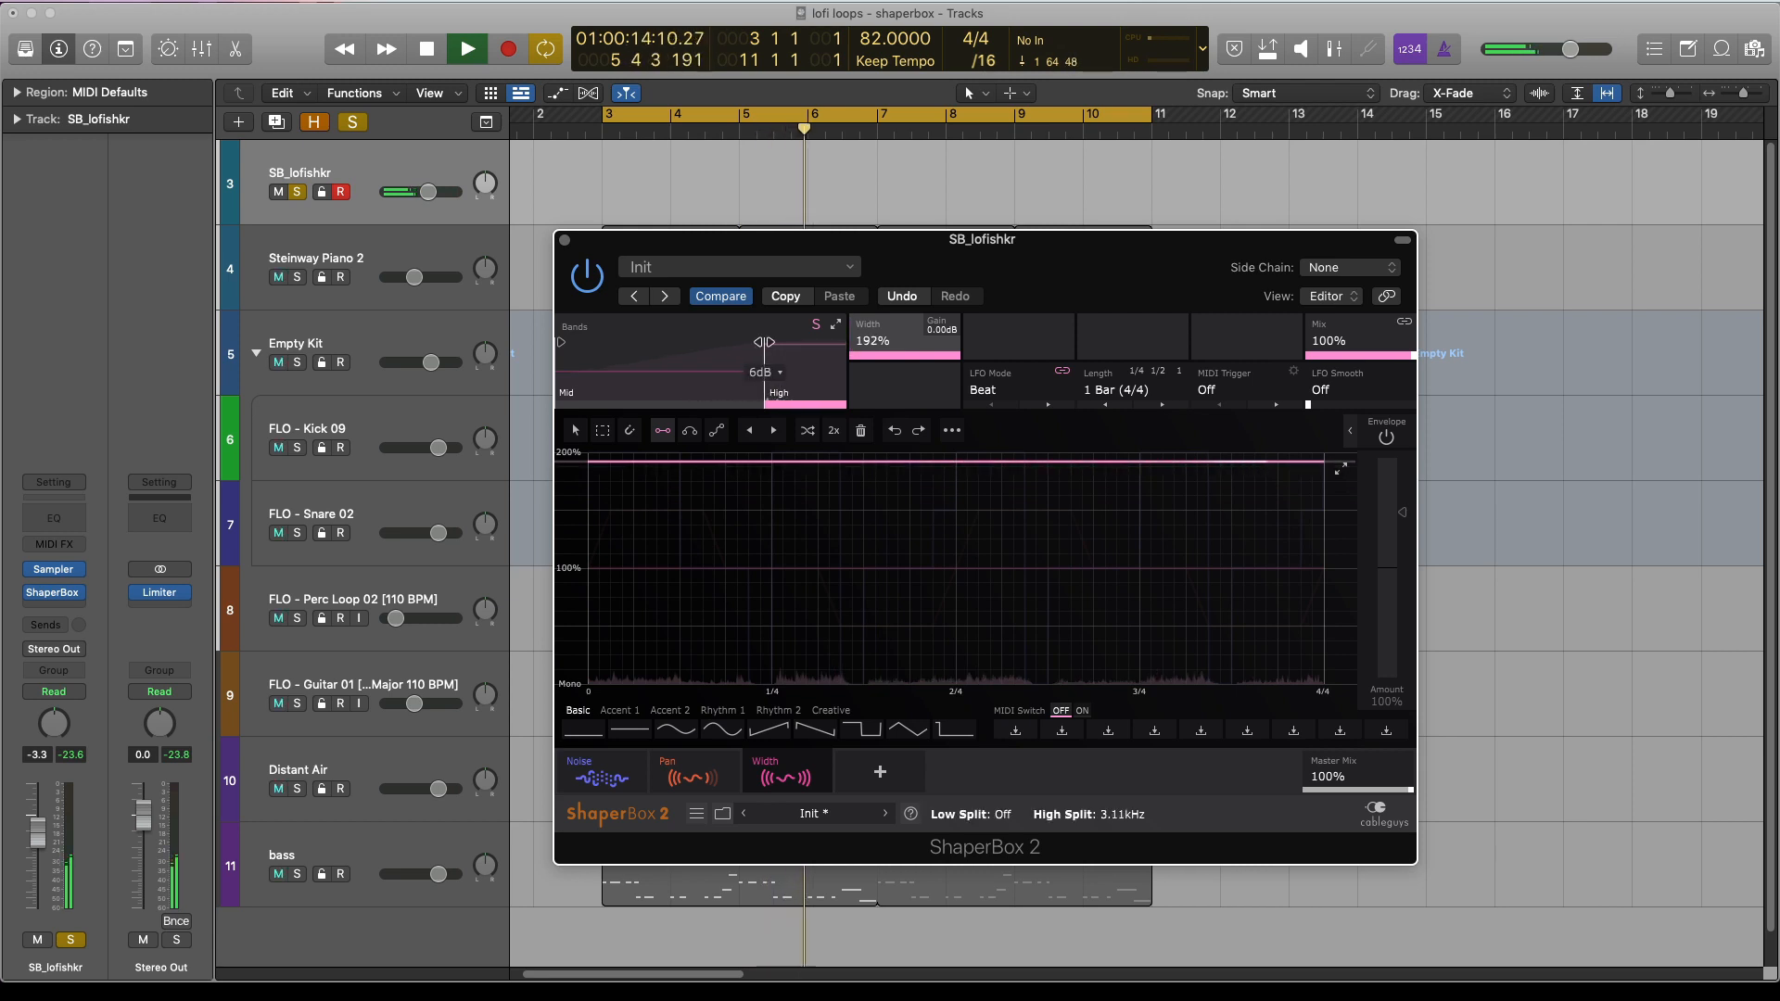
pyautogui.moveTo(867, 341); pyautogui.dragTo(867, 324)
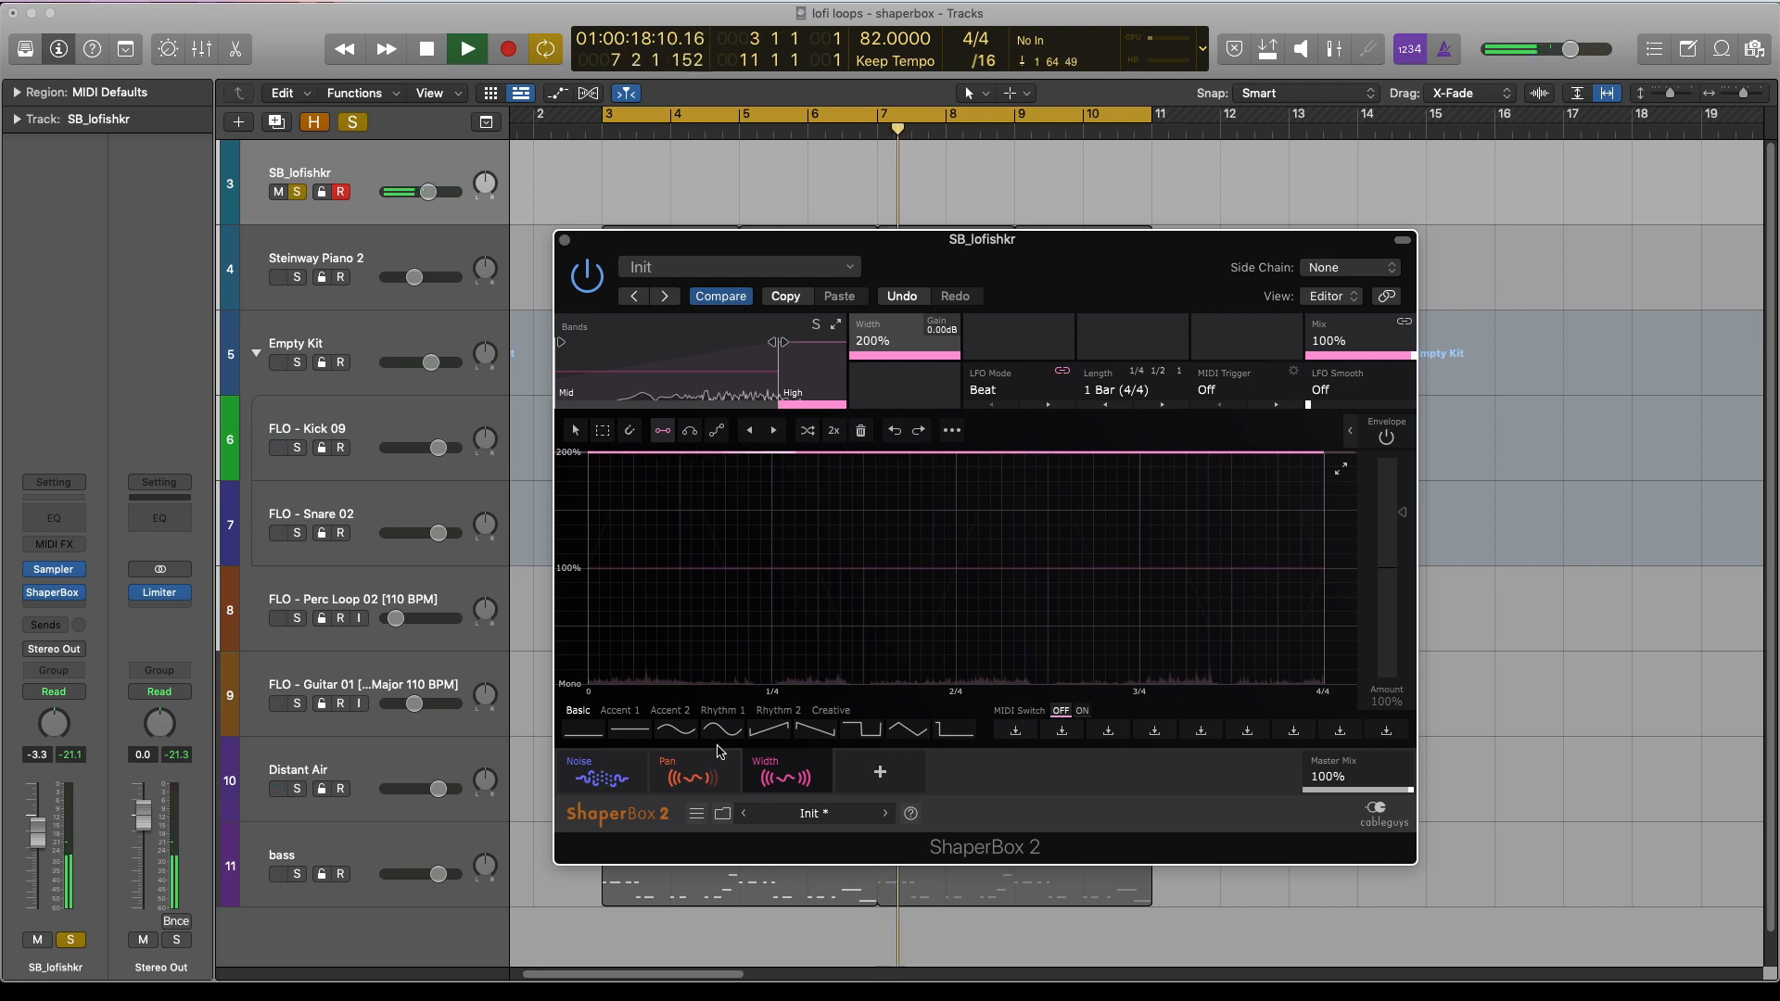
pyautogui.click(764, 783)
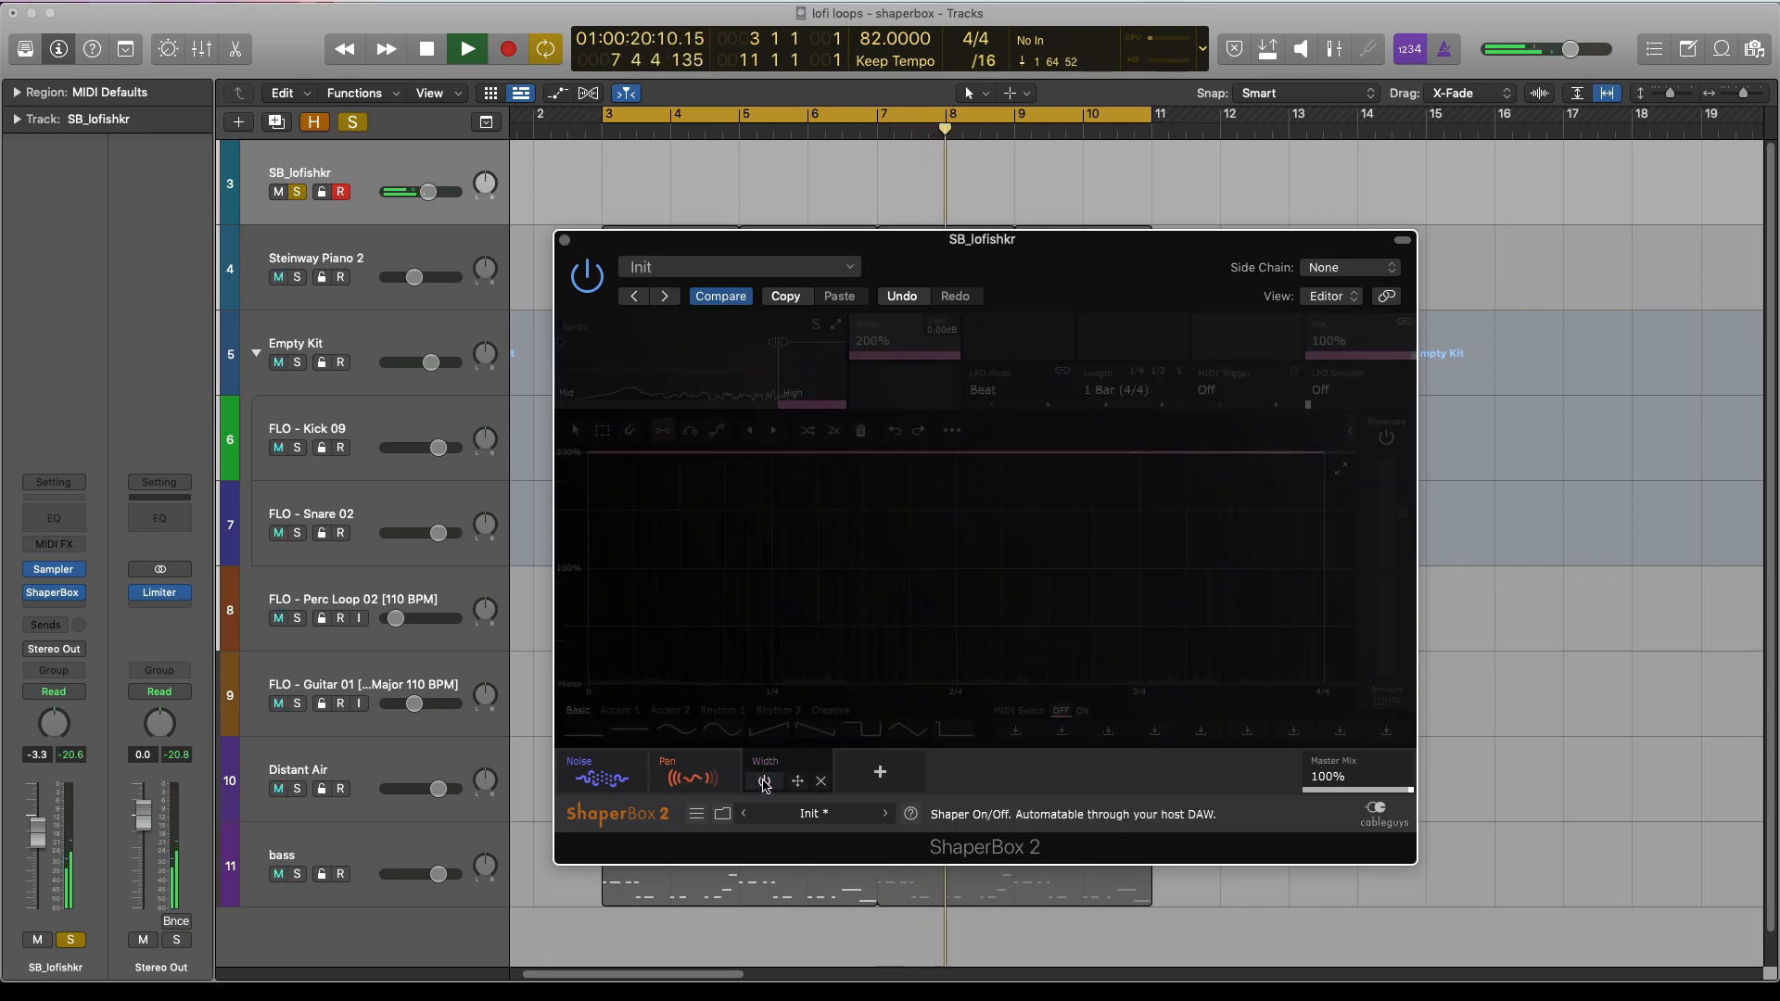
pyautogui.click(765, 783)
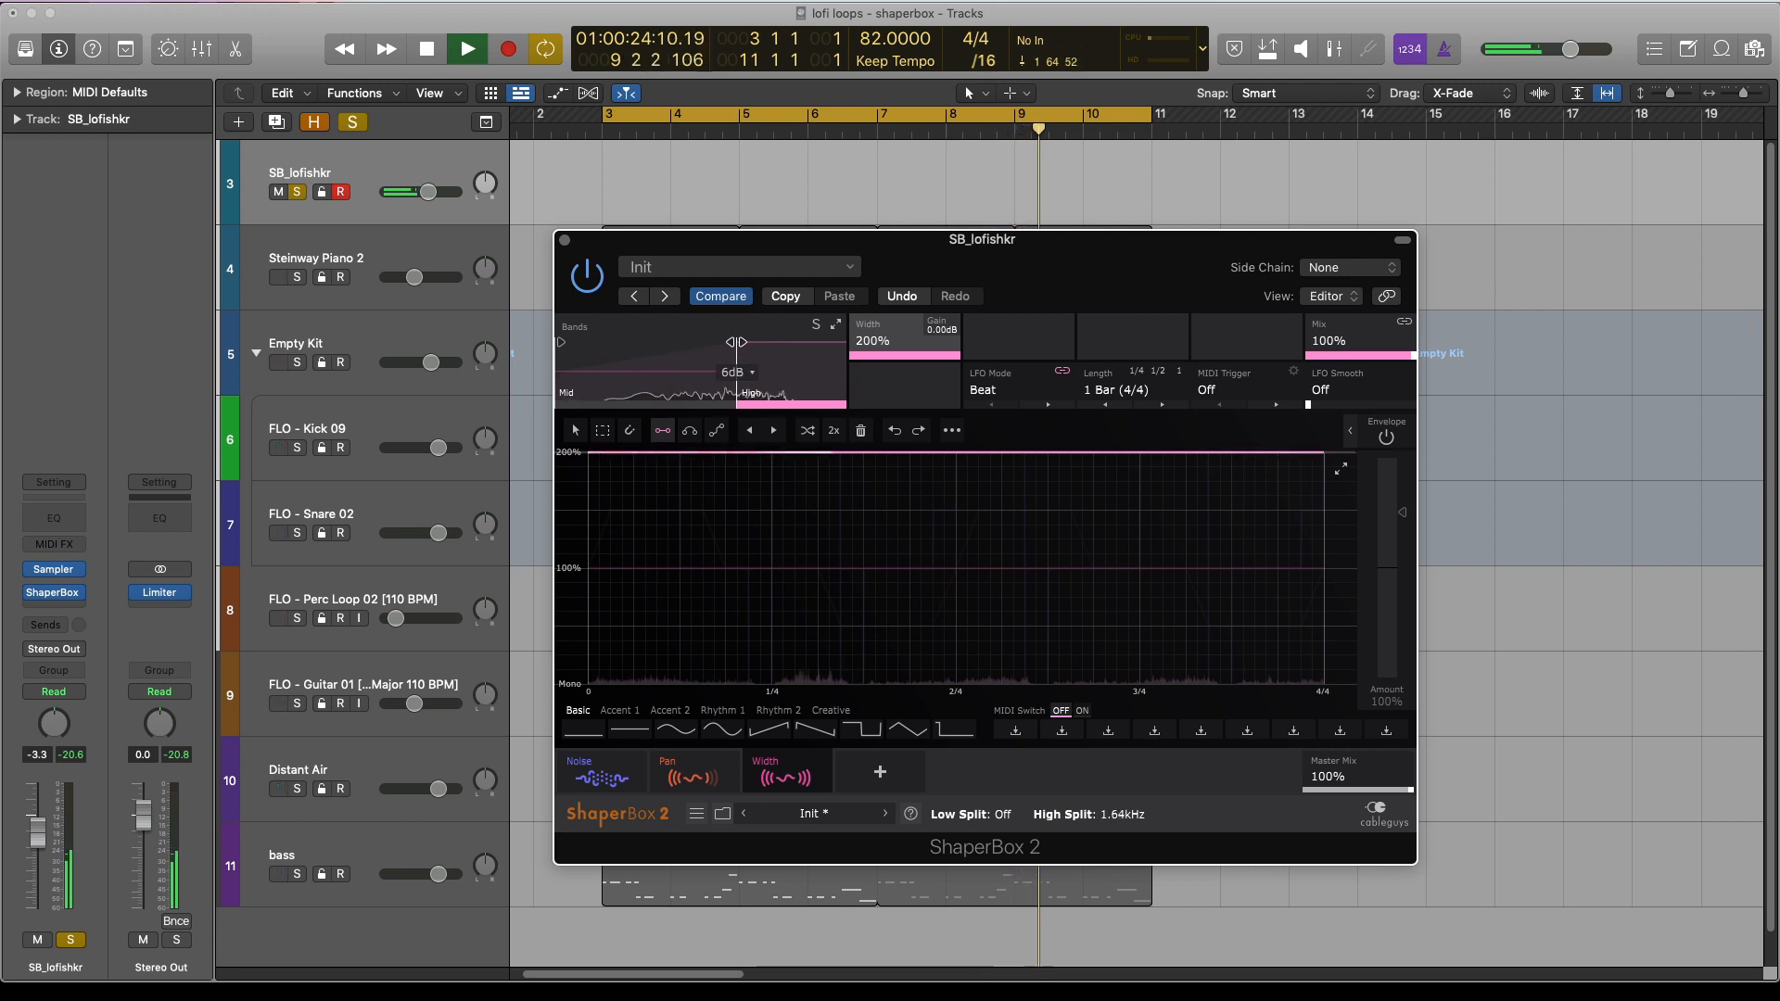
pyautogui.click(765, 783)
pyautogui.click(765, 783)
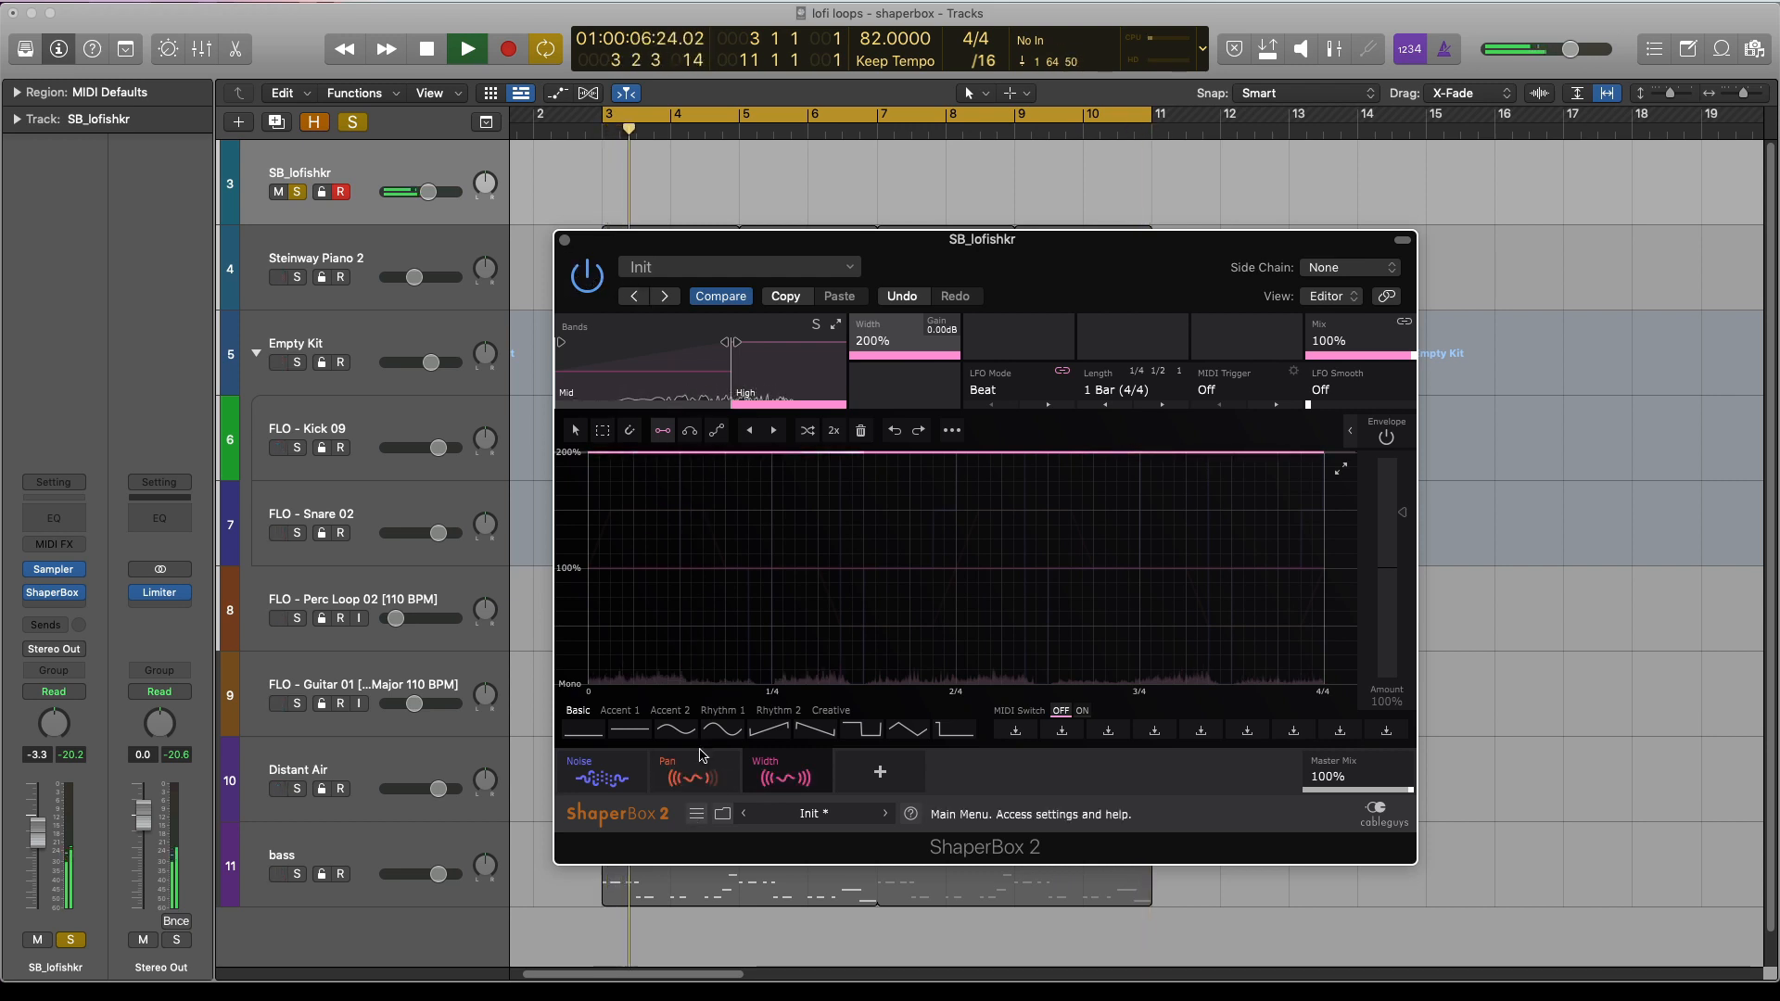
# - Unsolo the SB_lofishkr track and split off a high band in the Noise shaper
pyautogui.click(299, 192)
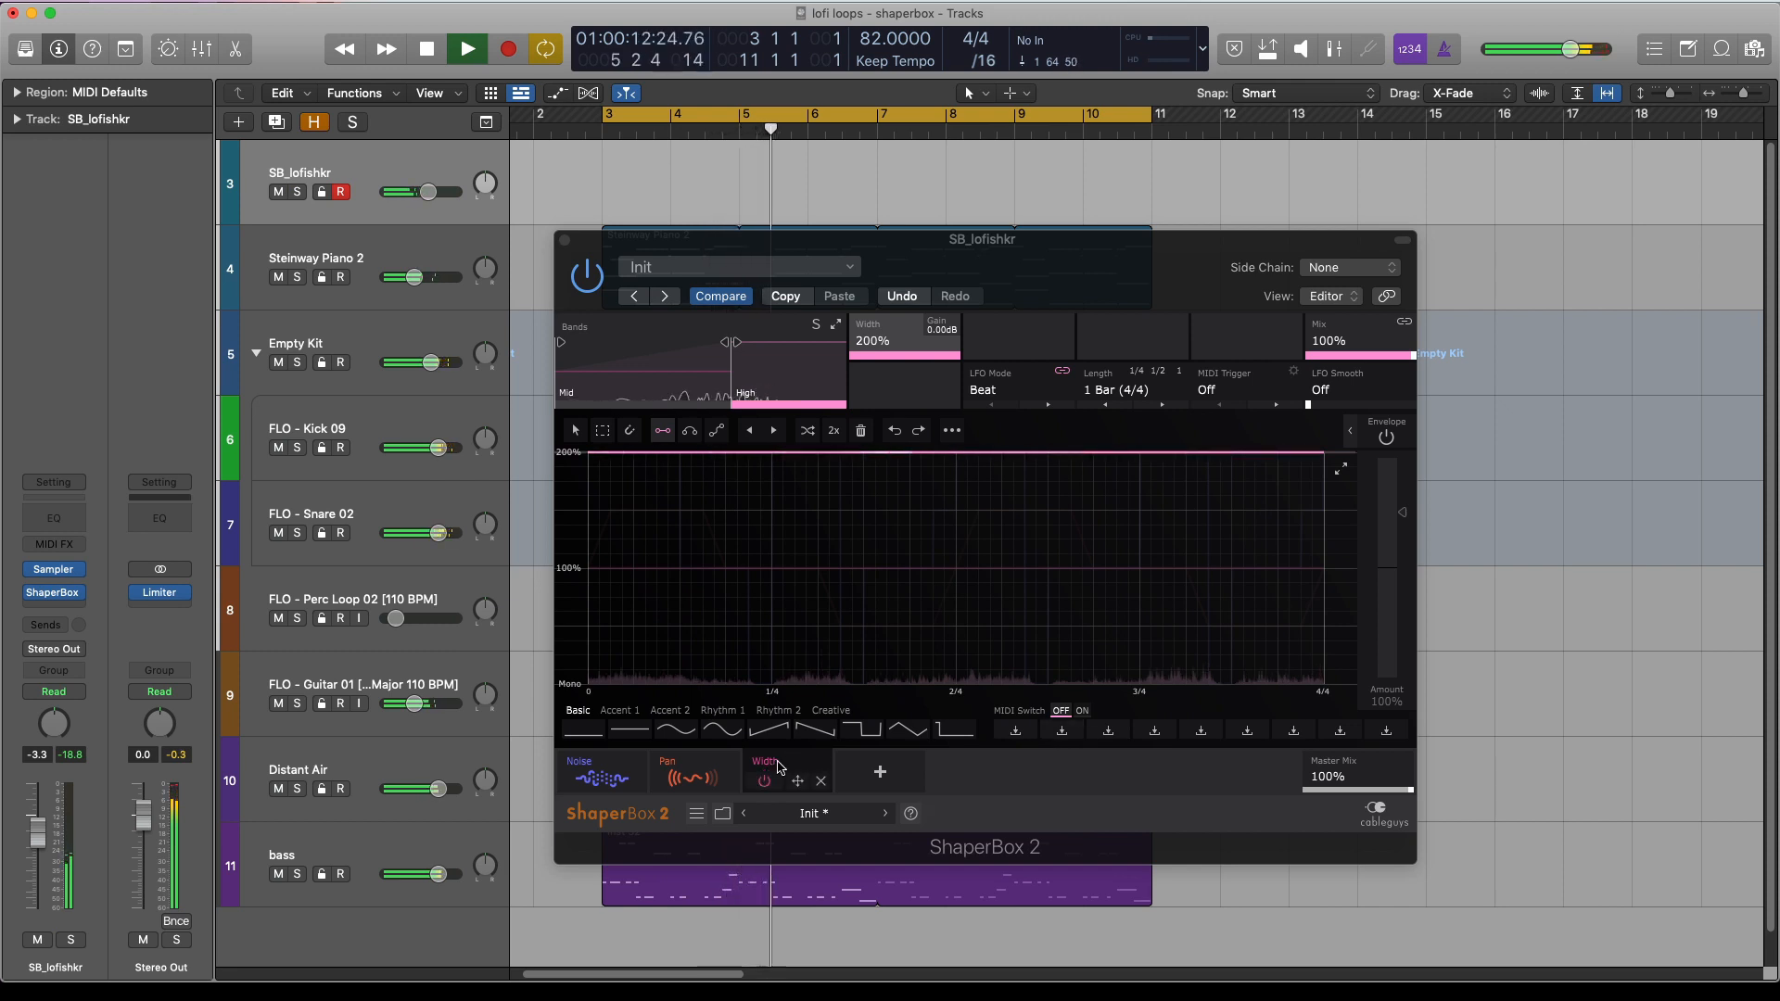
pyautogui.click(607, 764)
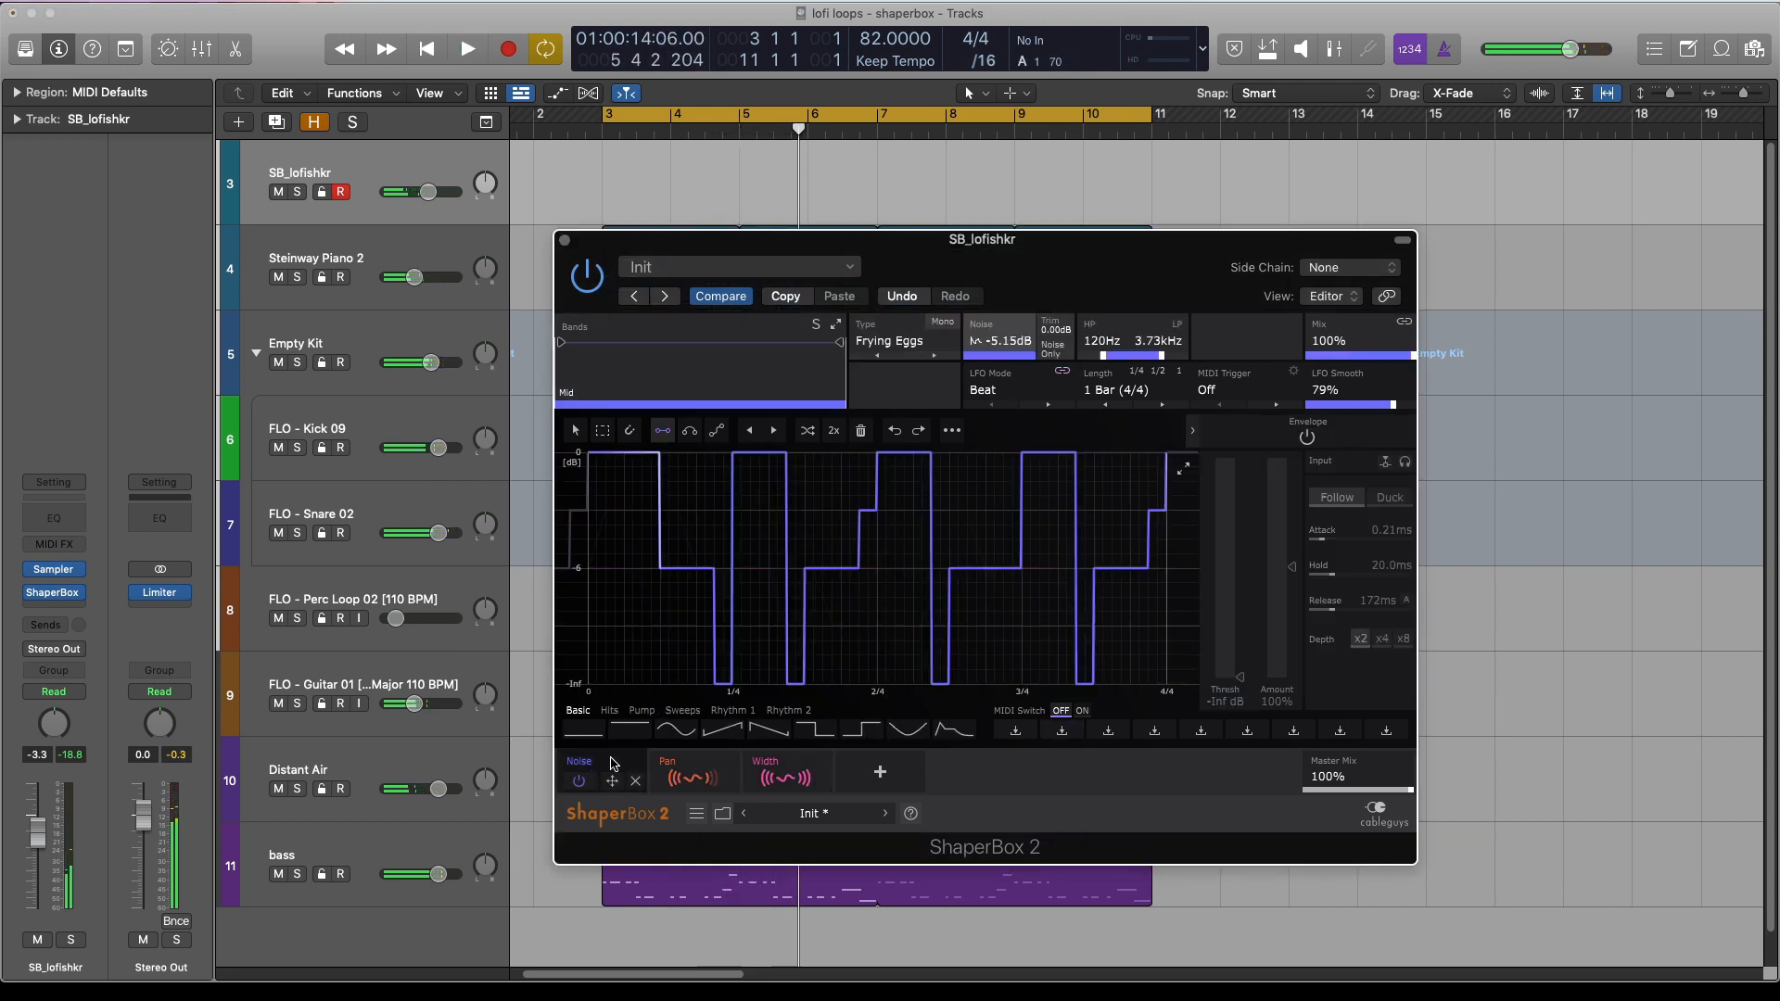
pyautogui.moveTo(843, 343); pyautogui.dragTo(758, 343)
pyautogui.moveTo(1088, 343); pyautogui.dragTo(1086, 342)
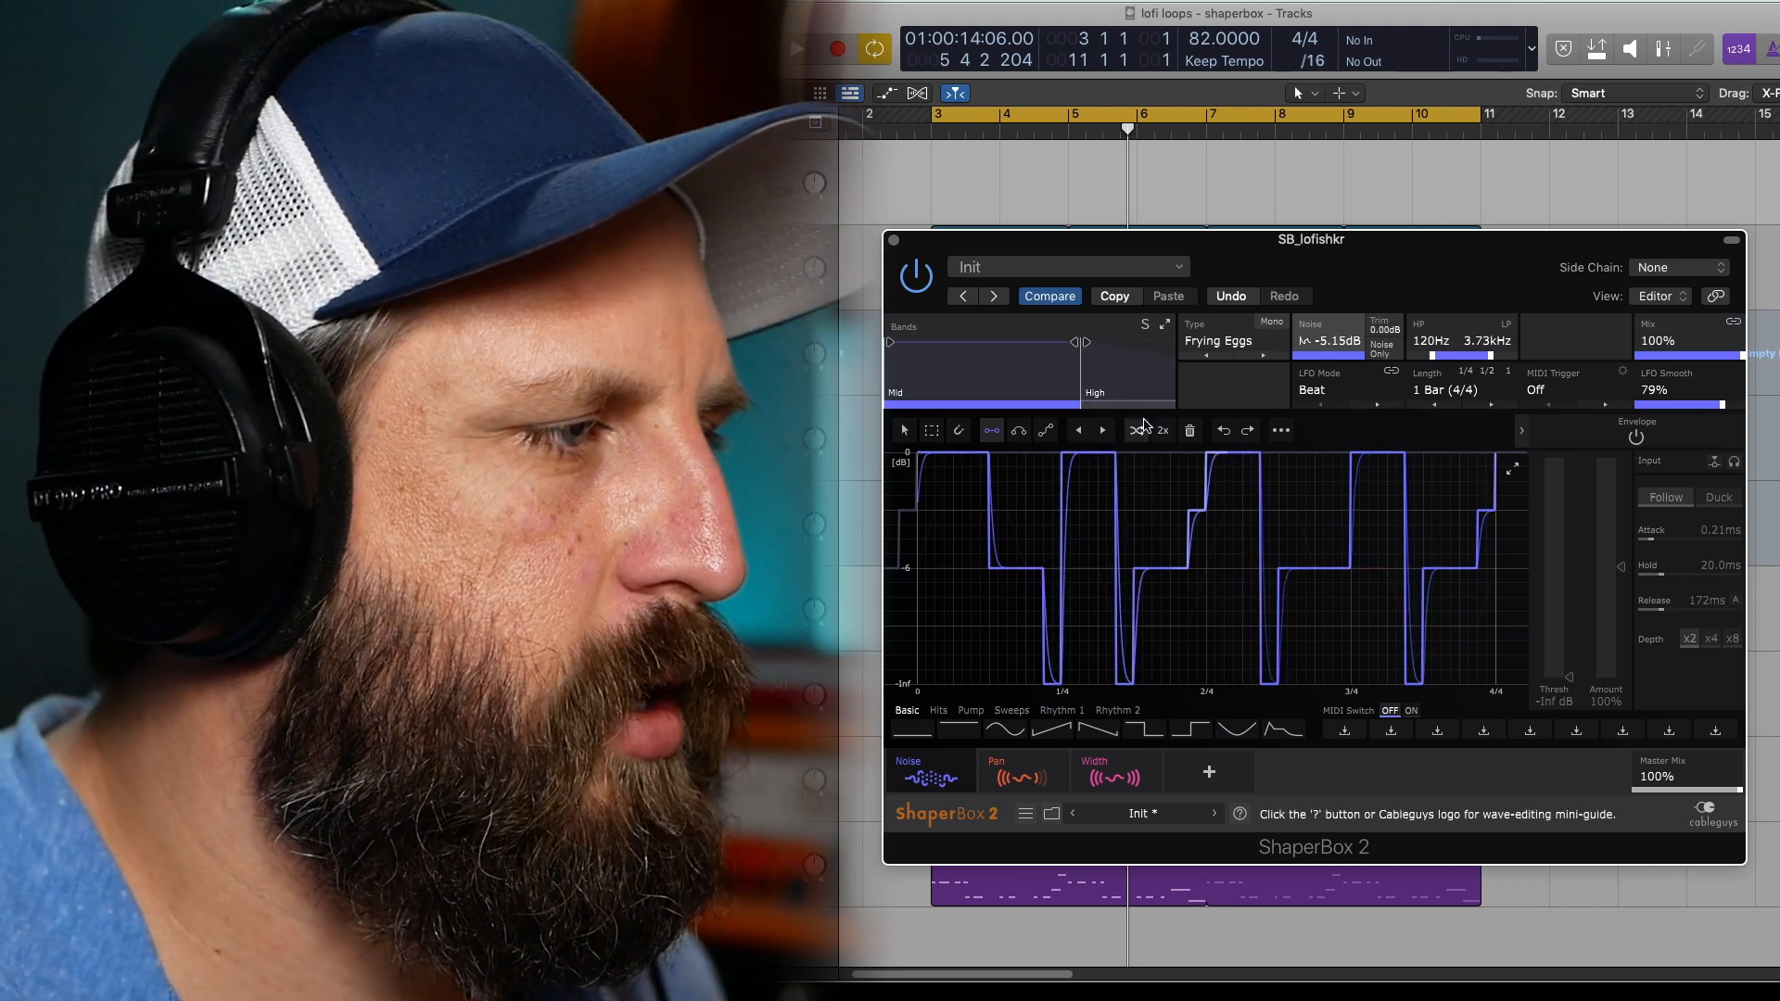
# - Give the Noise shaper's high band Vinyl A-Side noise with the envelope off and the trim at -7.20 dB
pyautogui.click(1123, 375)
pyautogui.click(1228, 341)
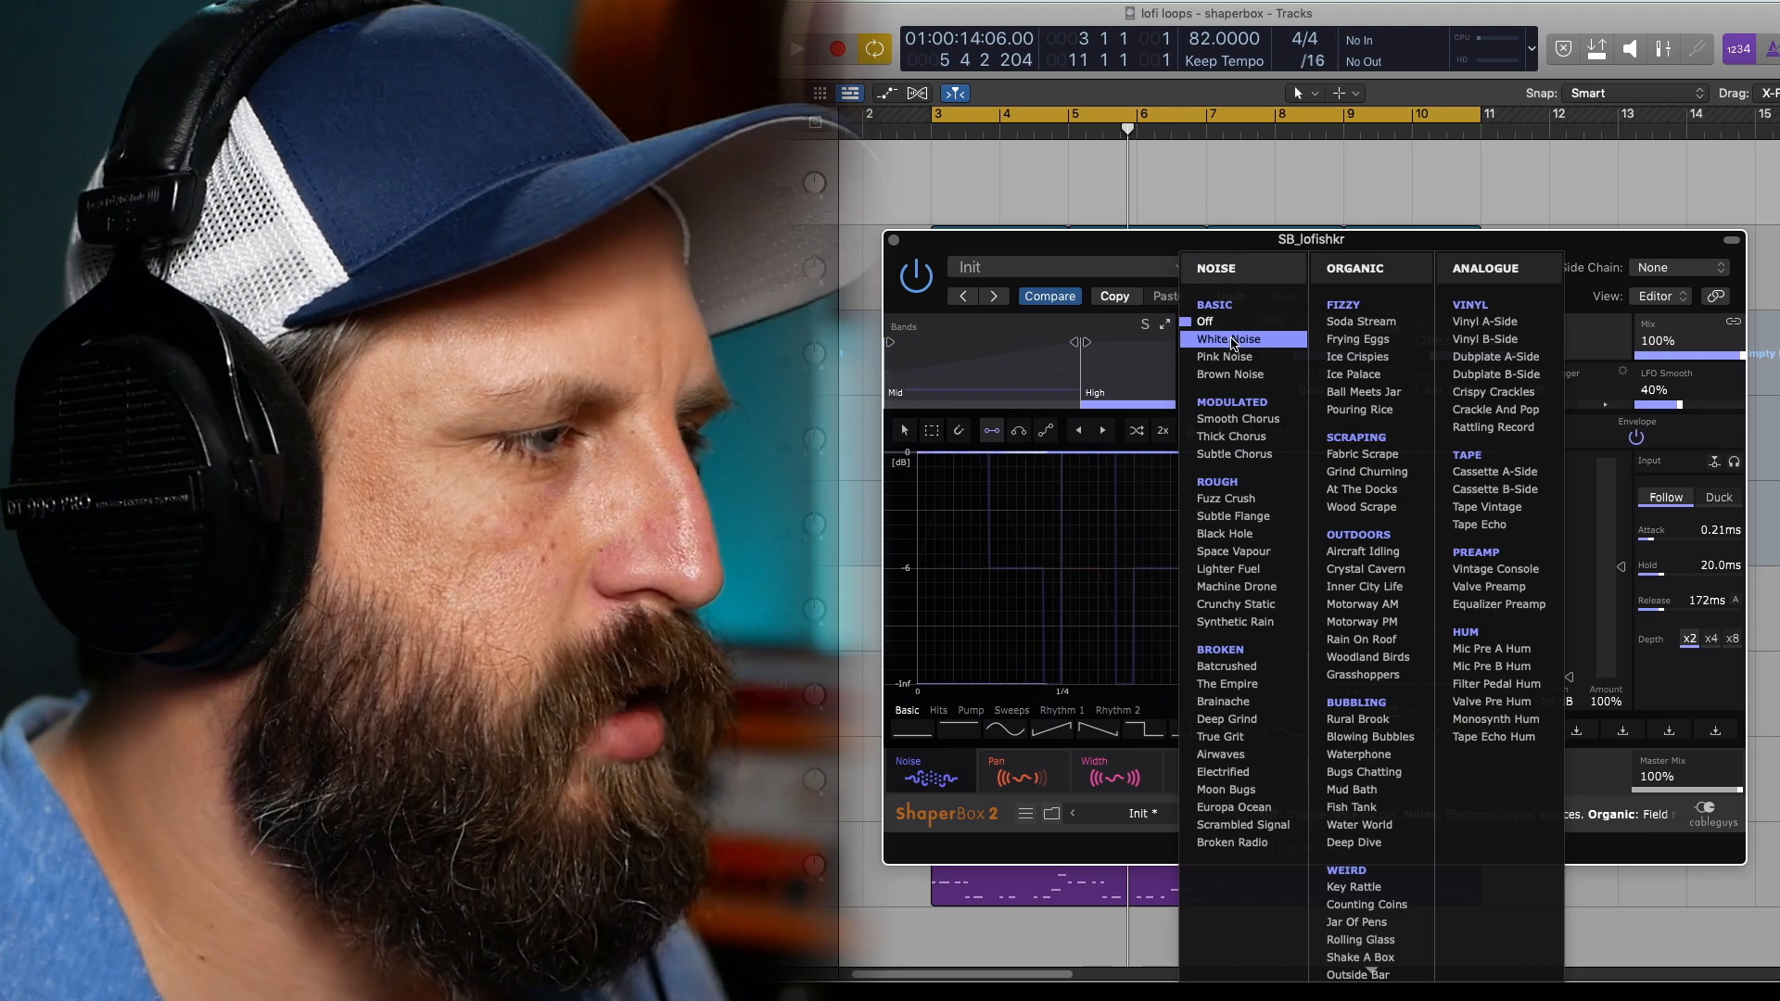
pyautogui.click(1495, 324)
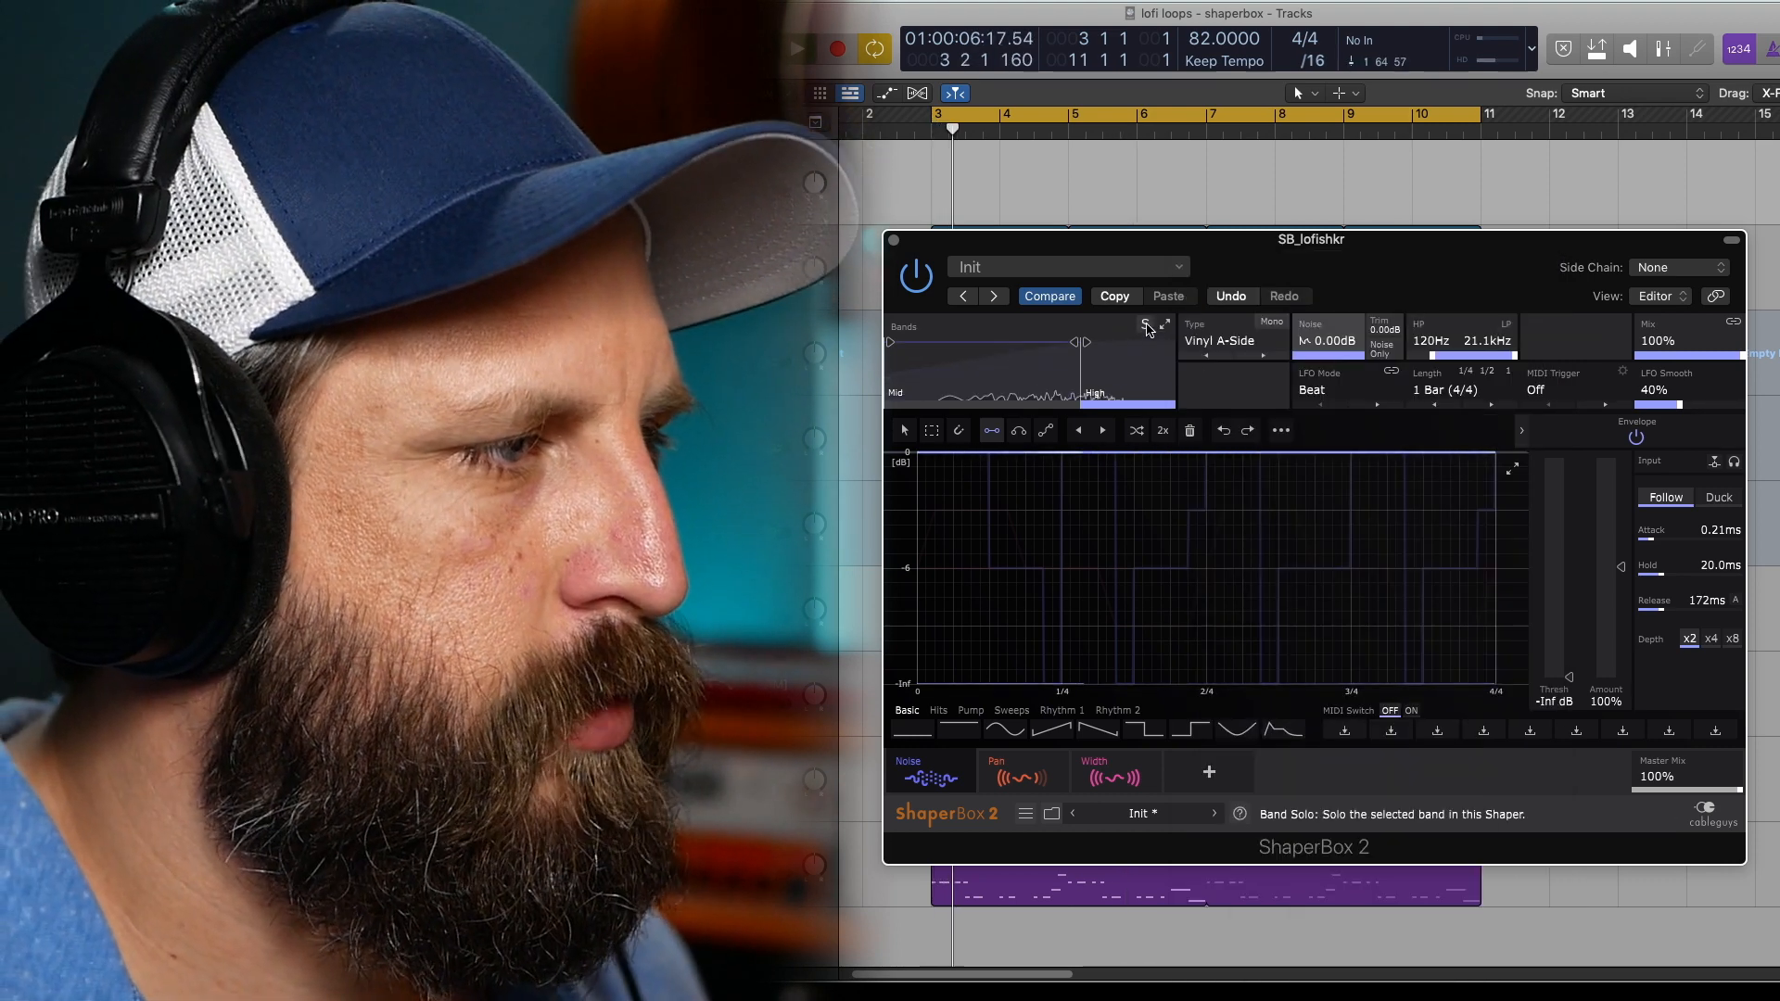
pyautogui.click(1636, 438)
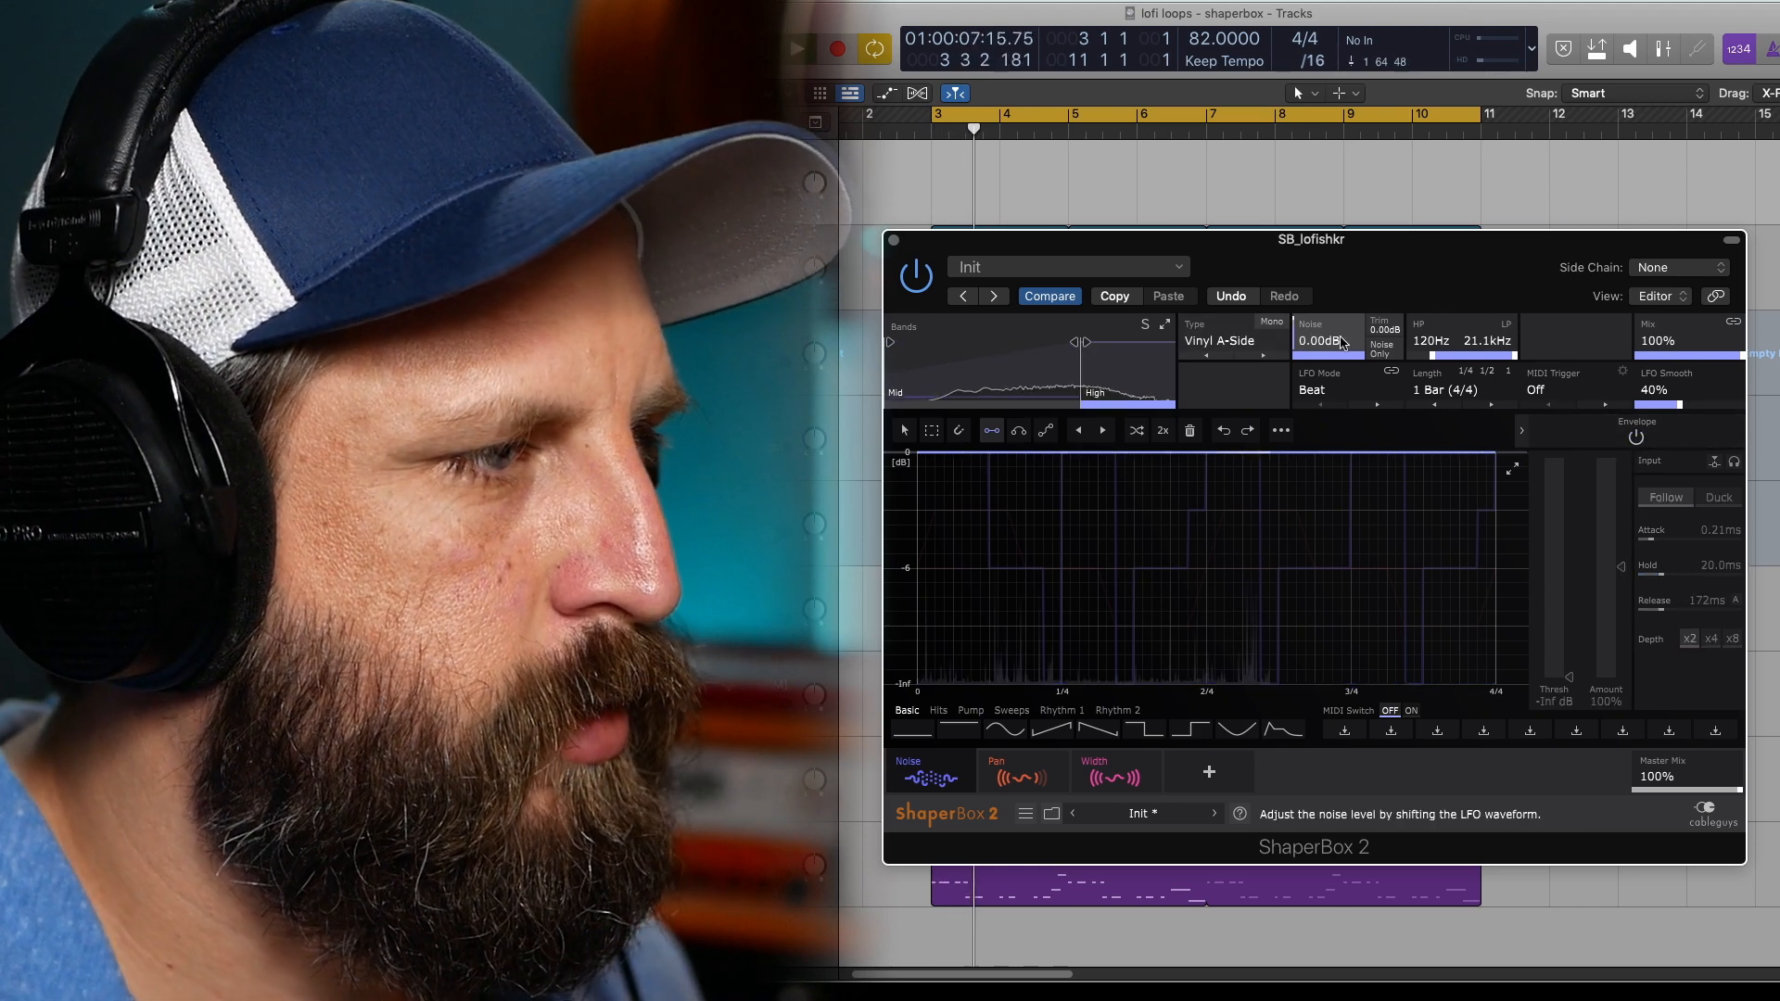
pyautogui.moveTo(1384, 326); pyautogui.dragTo(1385, 352)
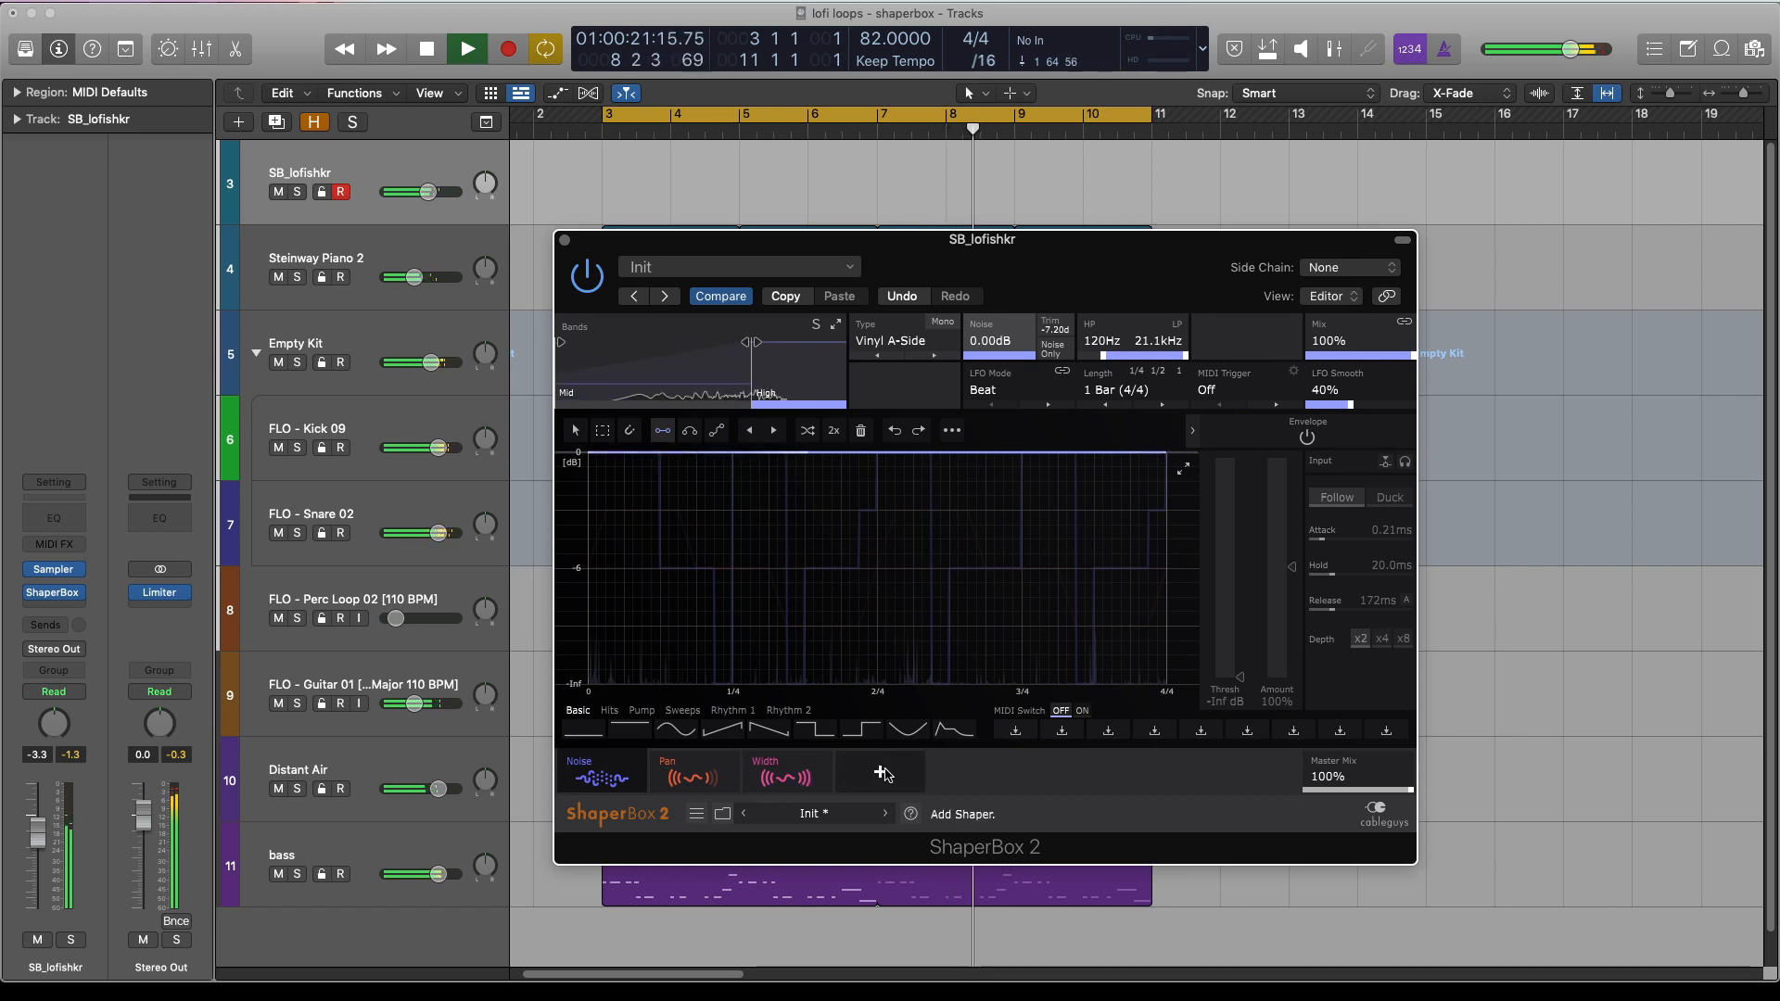
# - Add a Filter shaper and lower its 12dB Warm LP cutoff to 6.06 kHz
pyautogui.click(883, 775)
pyautogui.click(735, 557)
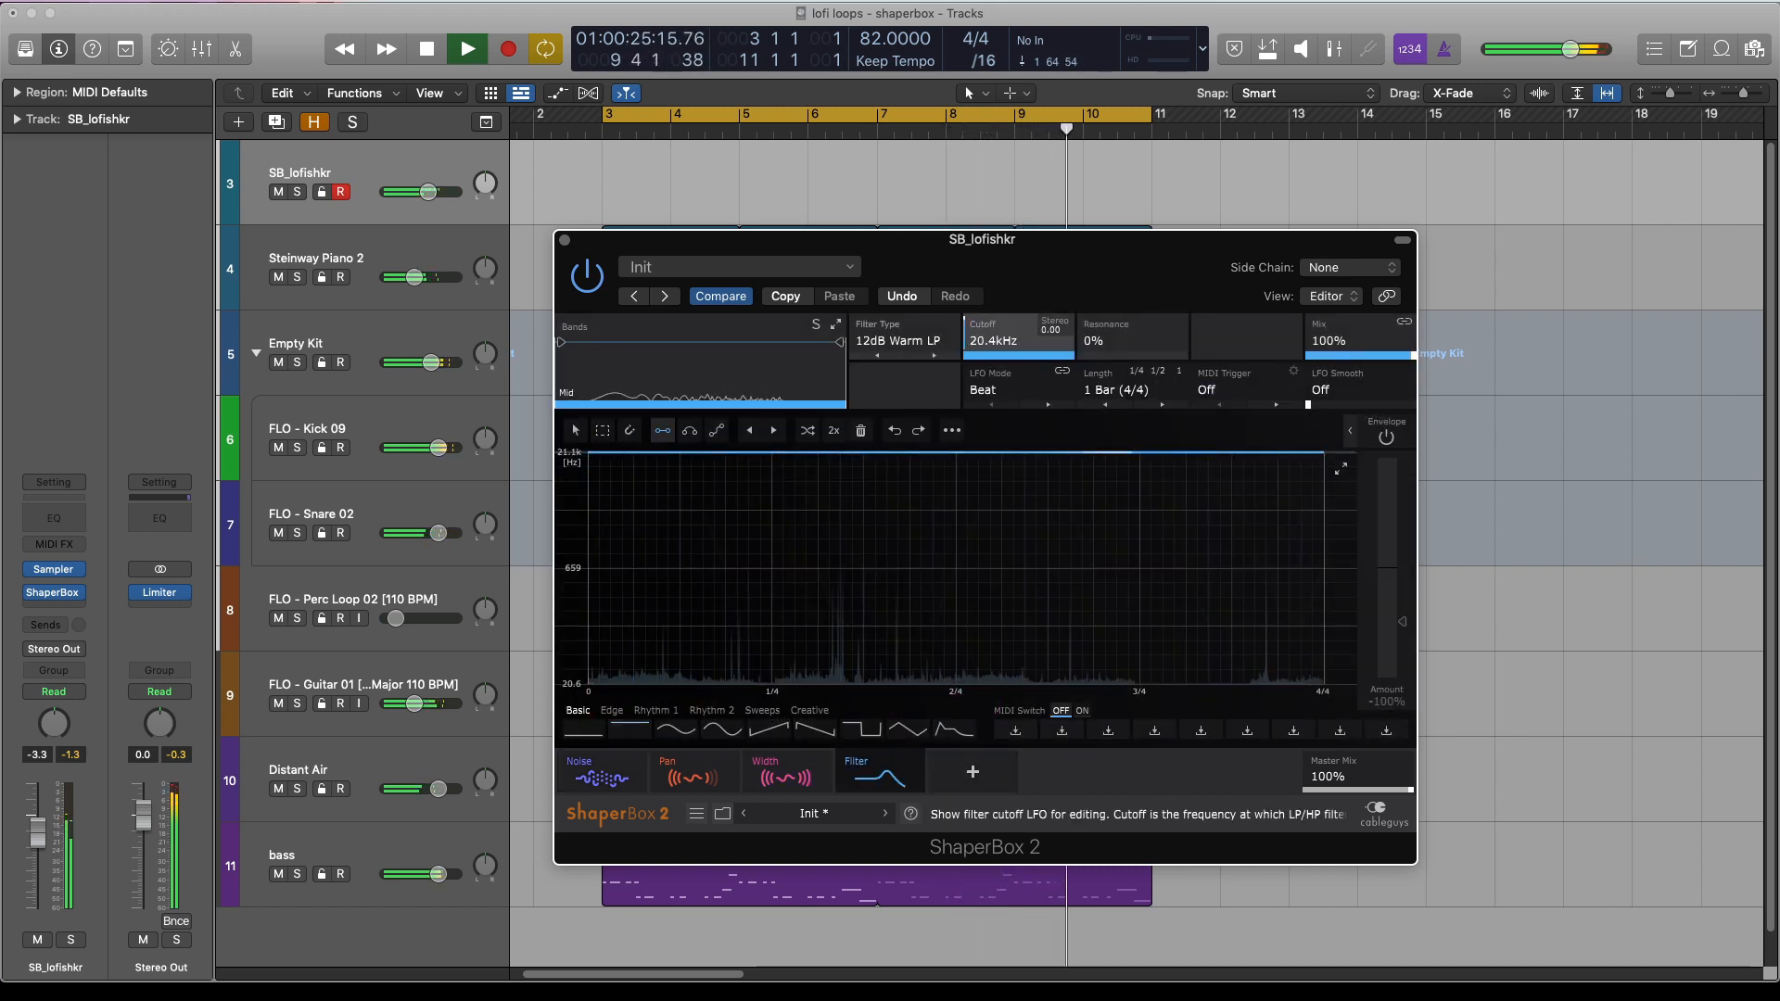
pyautogui.moveTo(1008, 340); pyautogui.dragTo(1008, 383)
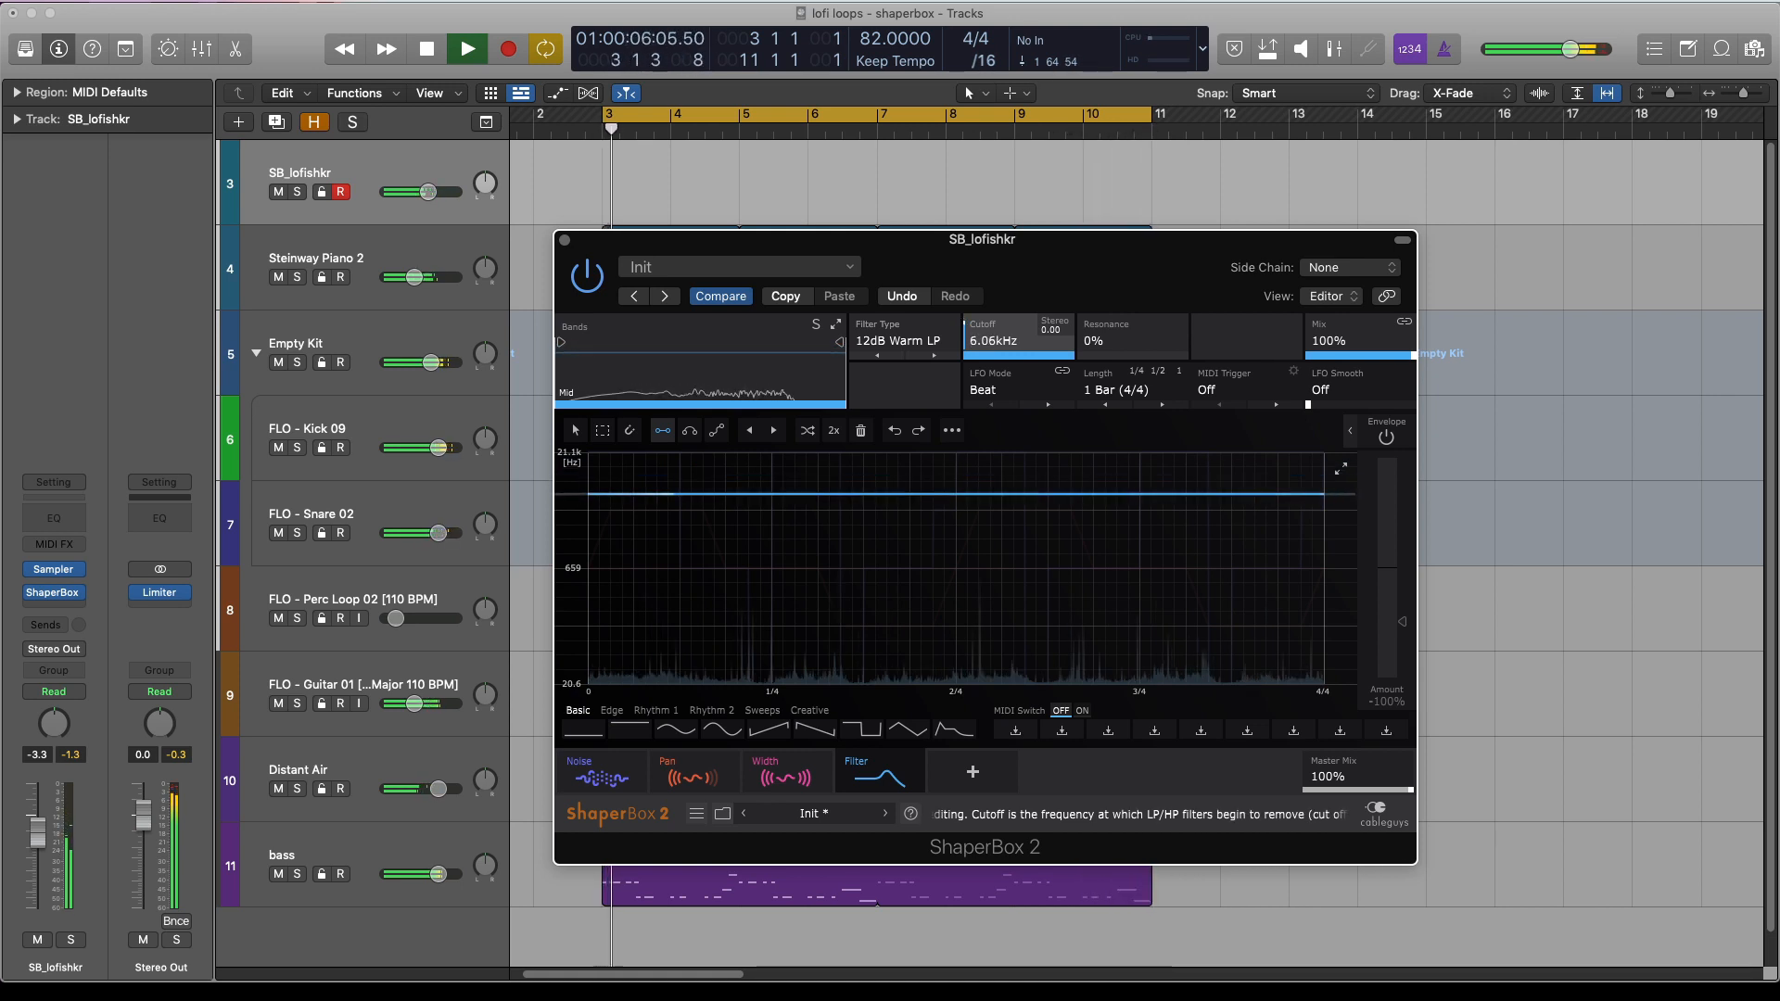
# - Bend the filter cutoff curve into a gentle wave, rising in beat 1, dipping at 2/4, rising near 3/4 and dipping before the bar's end
pyautogui.click(1023, 496)
pyautogui.moveTo(1024, 496); pyautogui.dragTo(1024, 480)
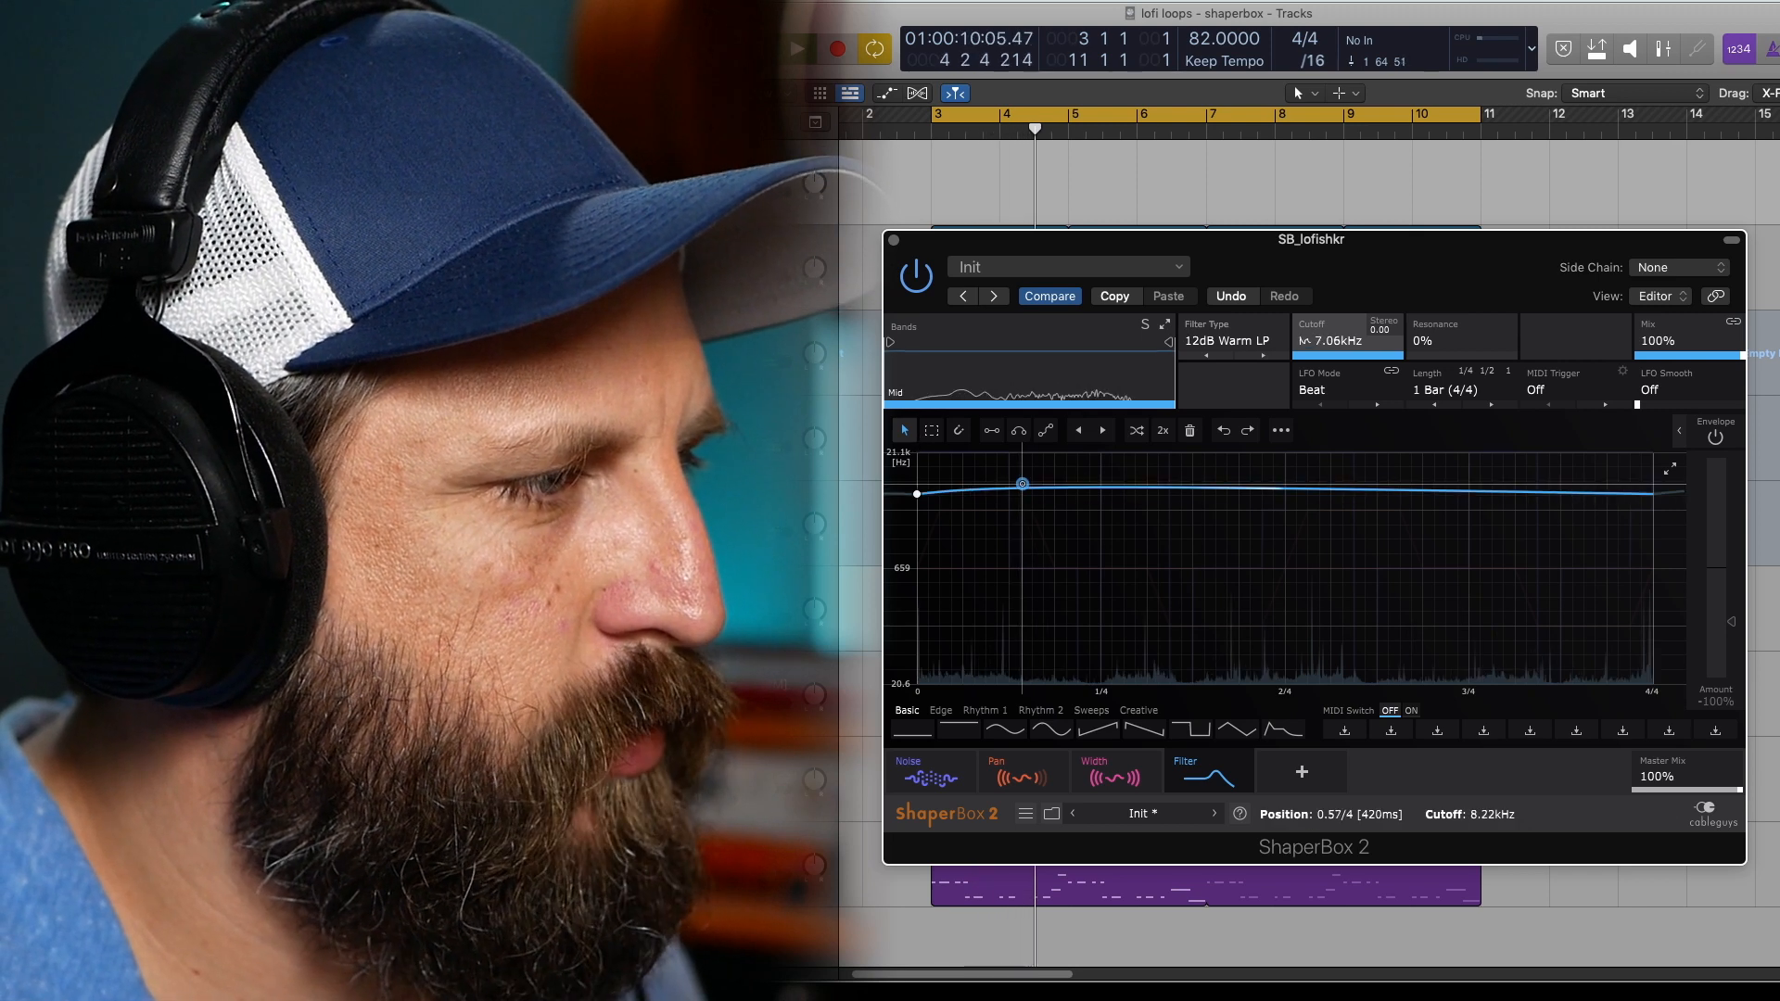
pyautogui.click(1287, 487)
pyautogui.moveTo(1287, 487); pyautogui.dragTo(1287, 515)
pyautogui.moveTo(1477, 508); pyautogui.dragTo(1480, 488)
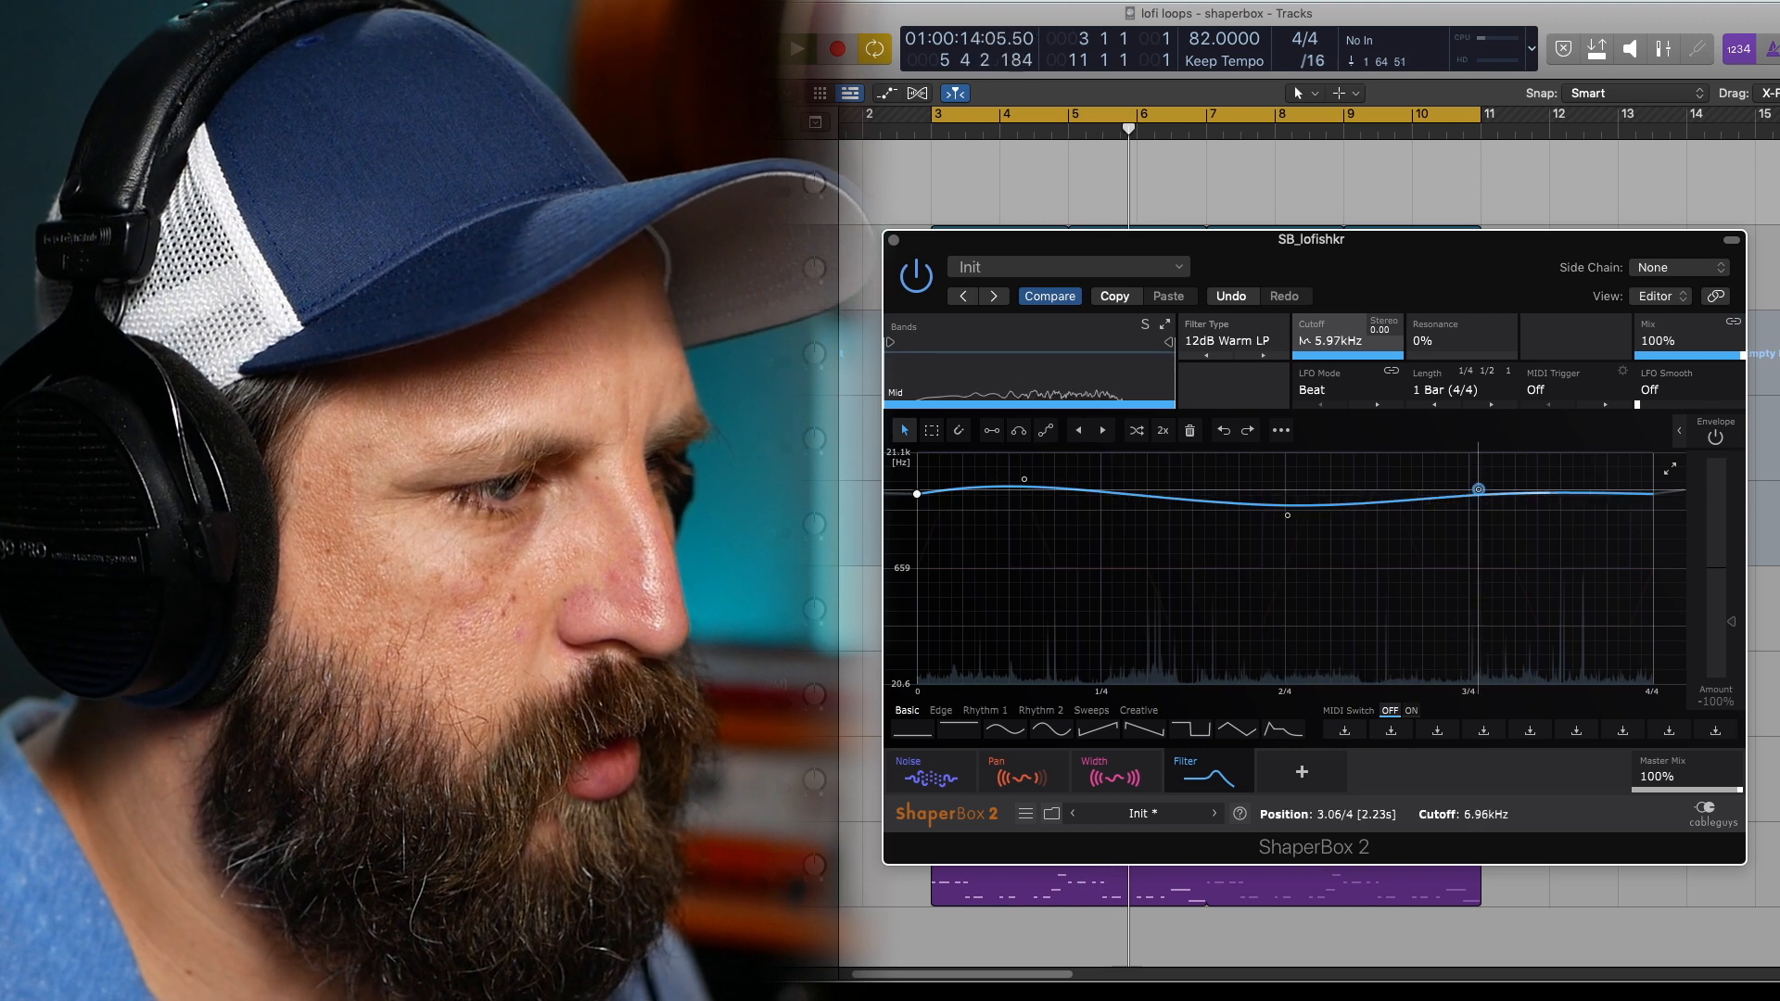
pyautogui.click(1612, 503)
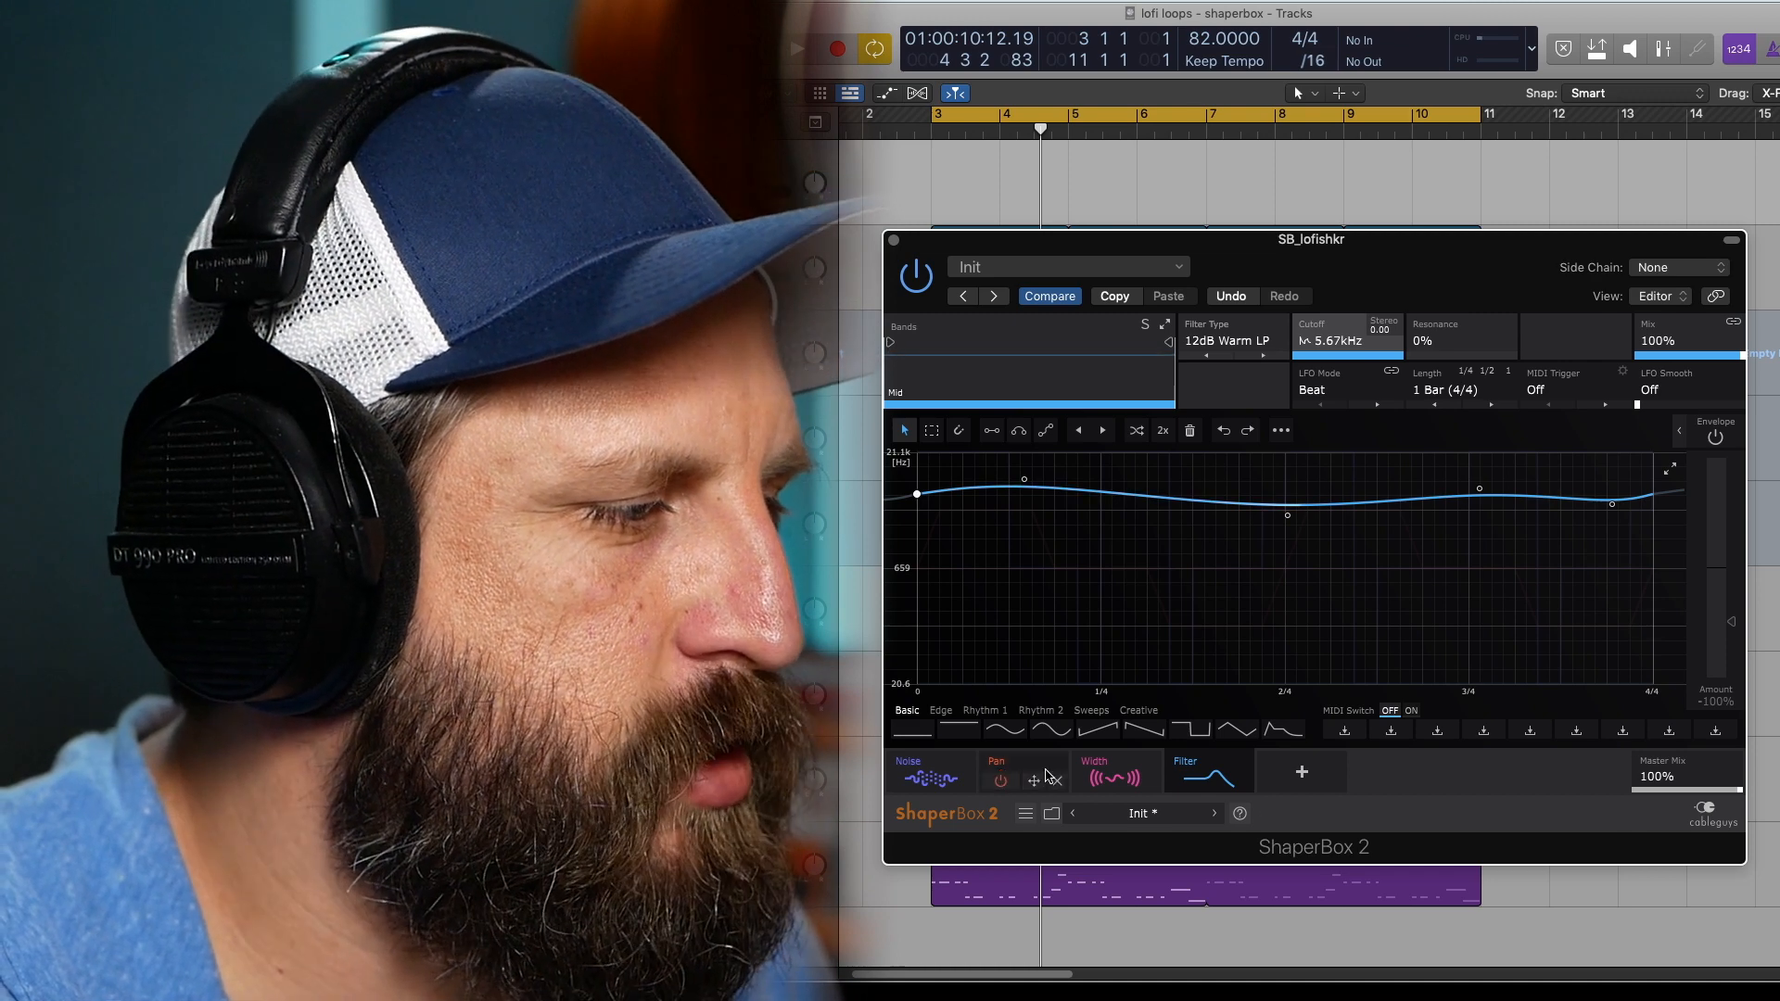
# - Open the preset browser, and view the NoiseShaper user noise folder in Finder before closing the Finder windows
pyautogui.click(1051, 813)
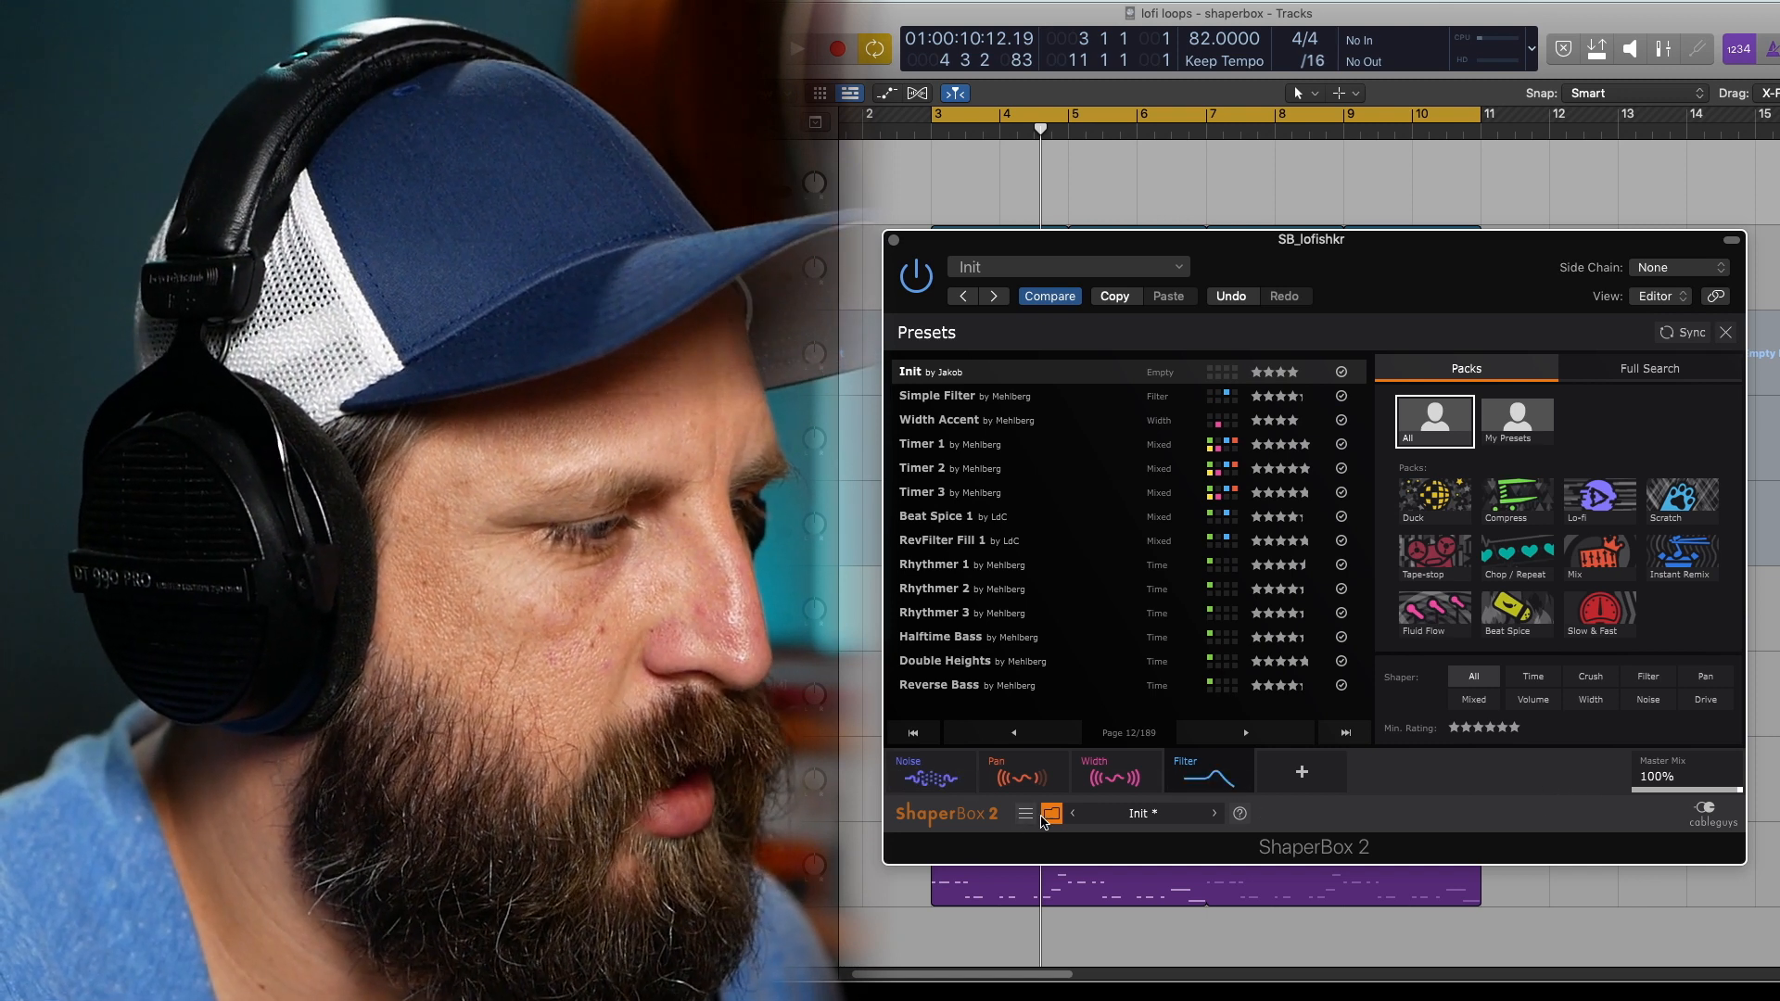
pyautogui.click(1026, 815)
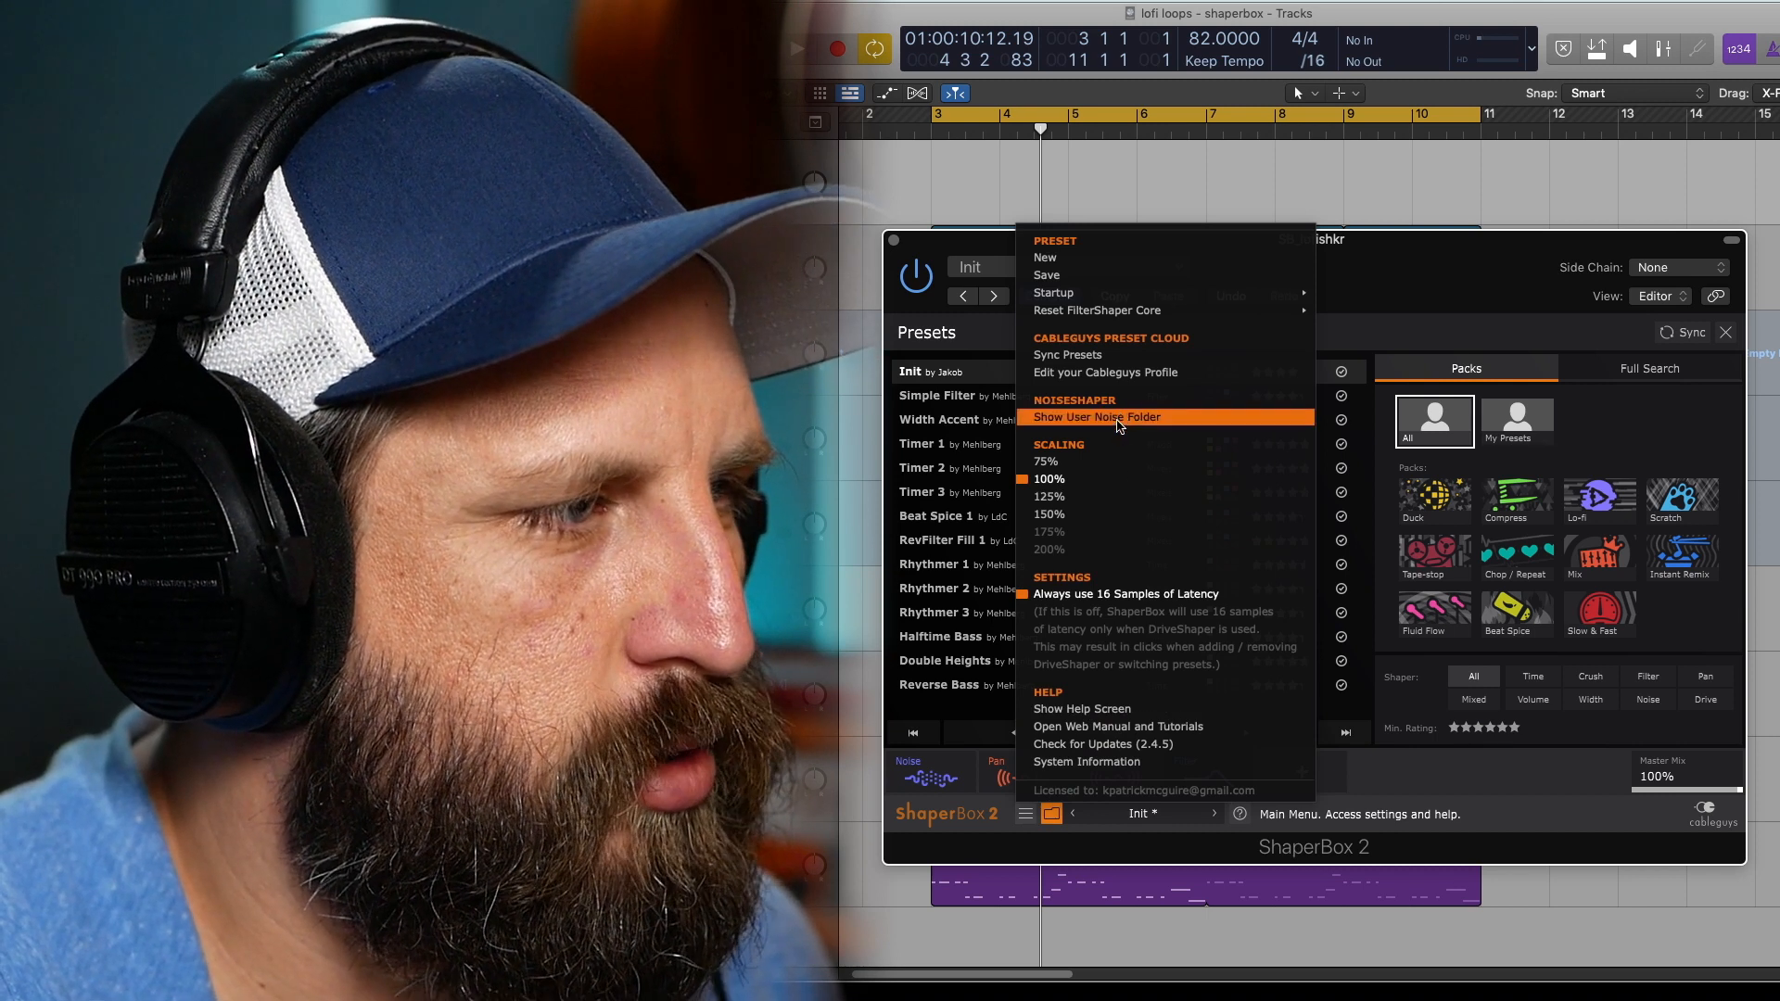
pyautogui.click(1119, 425)
pyautogui.click(1353, 739)
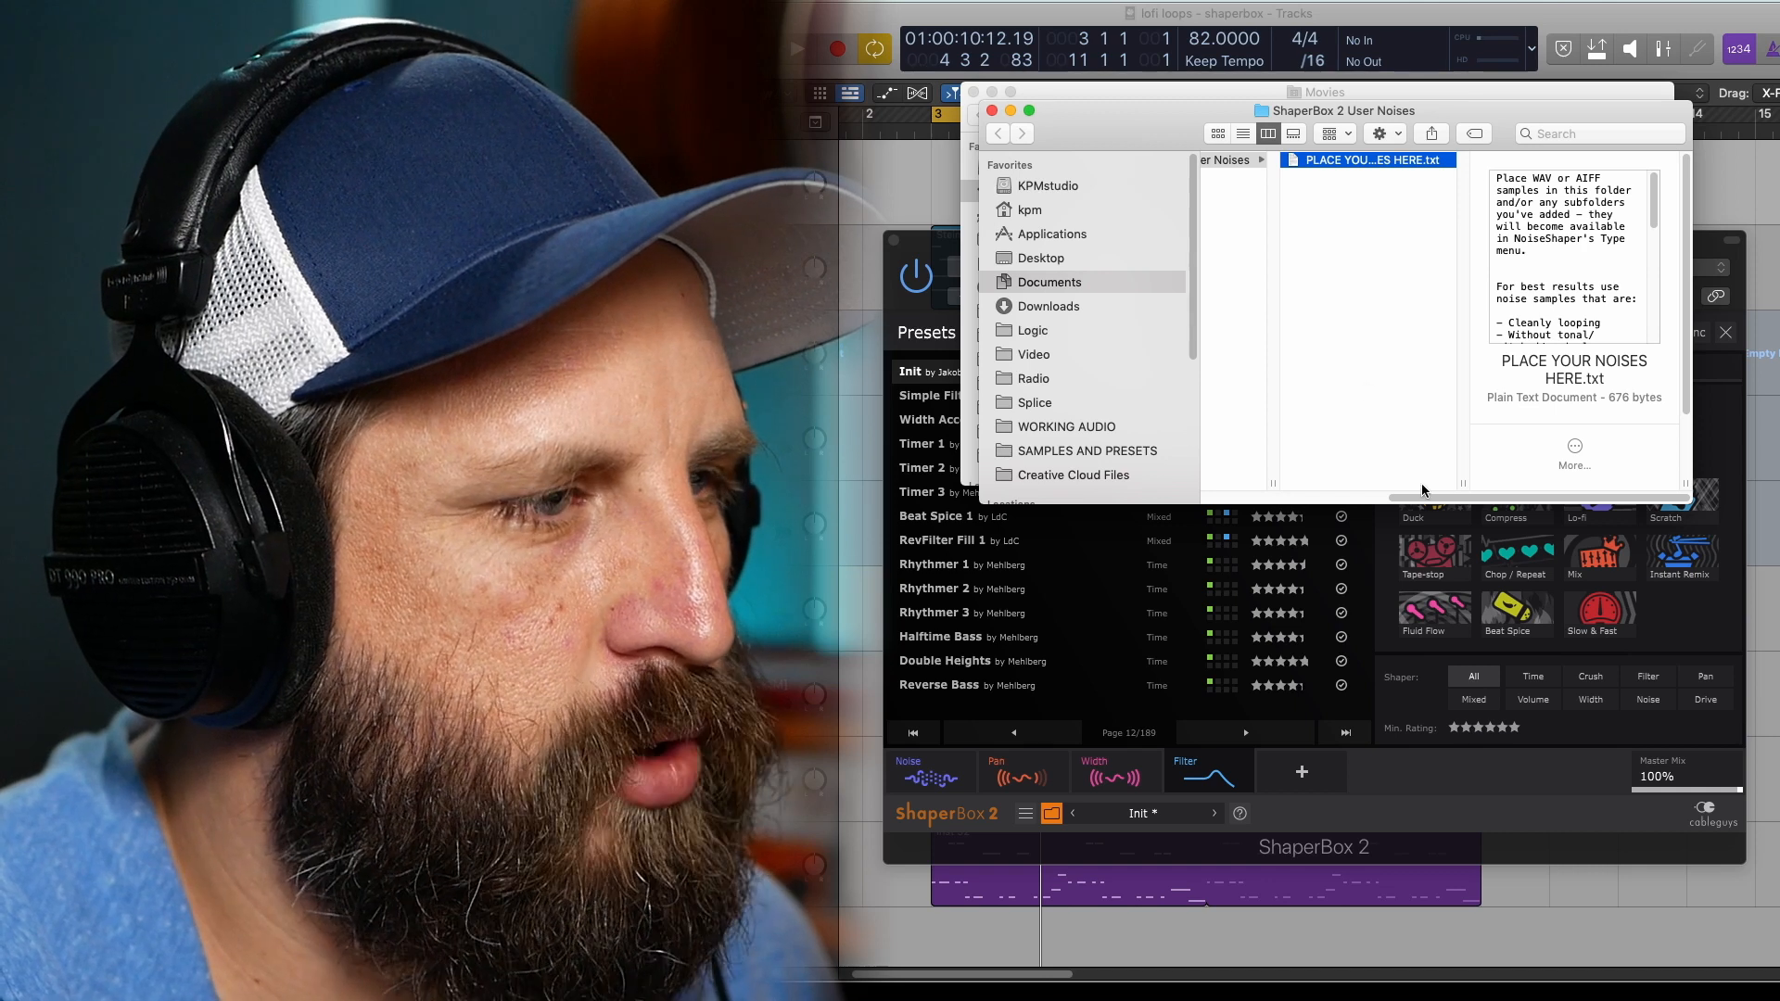
pyautogui.hscroll(-3, 1419, 463)
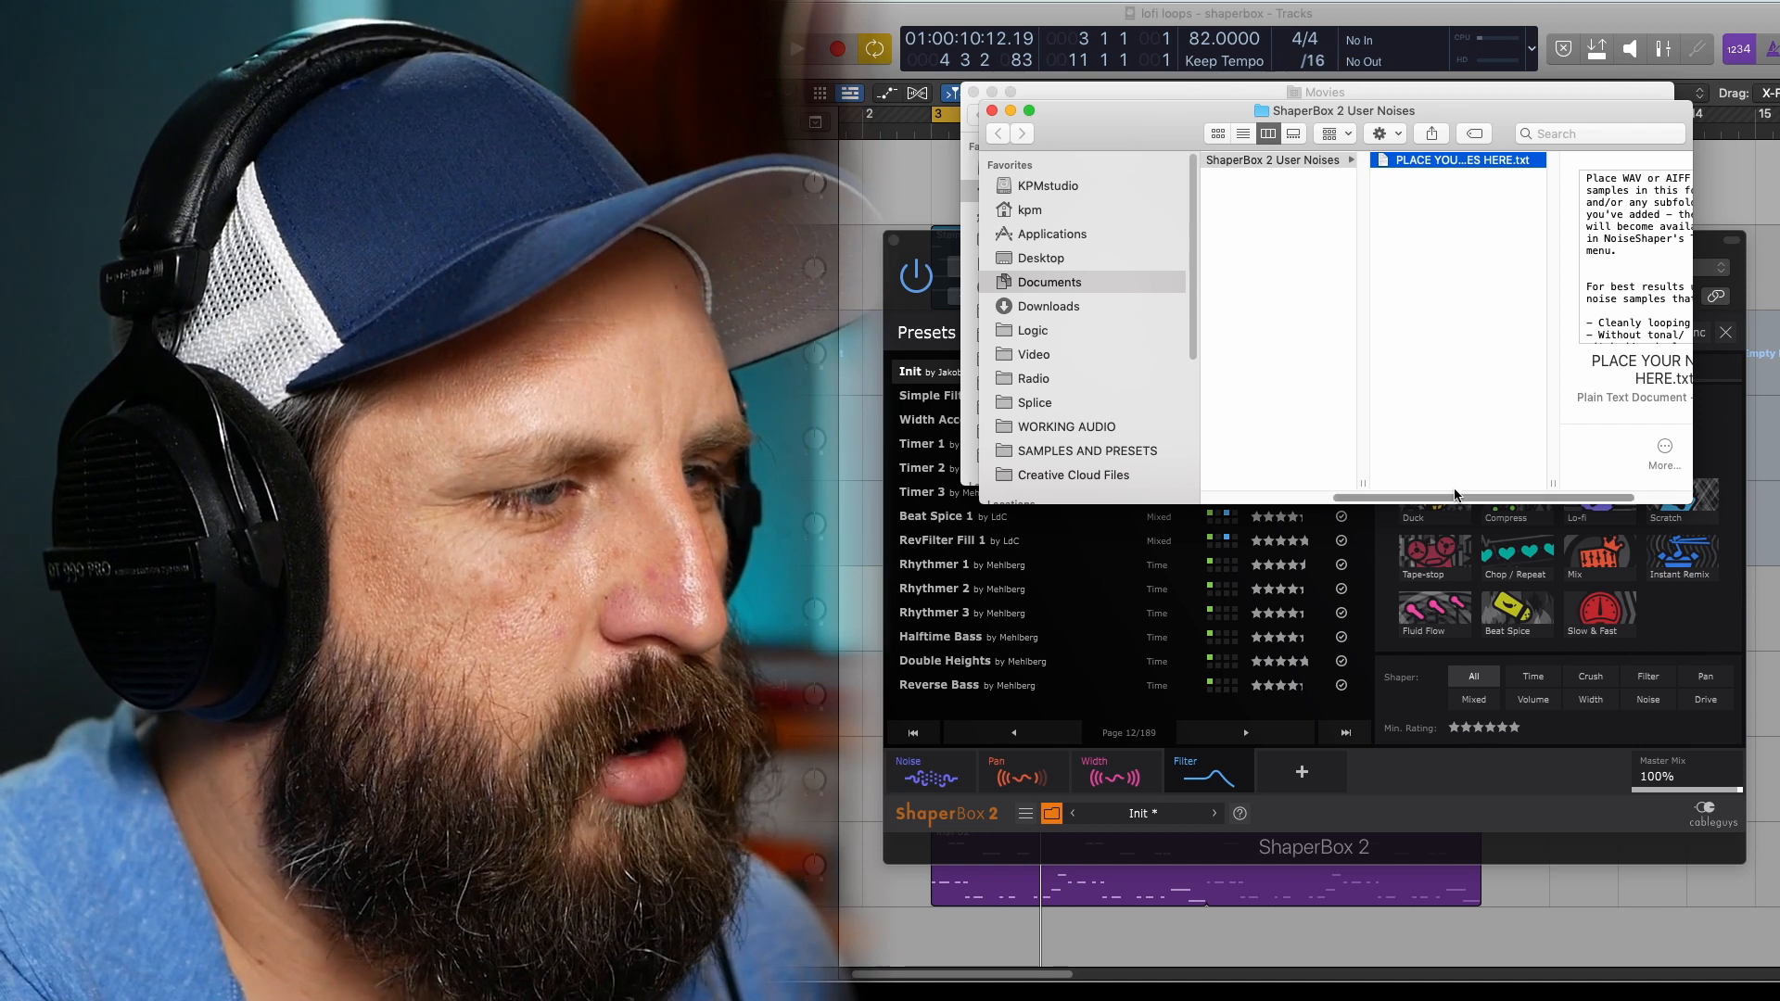
pyautogui.click(991, 110)
pyautogui.click(973, 93)
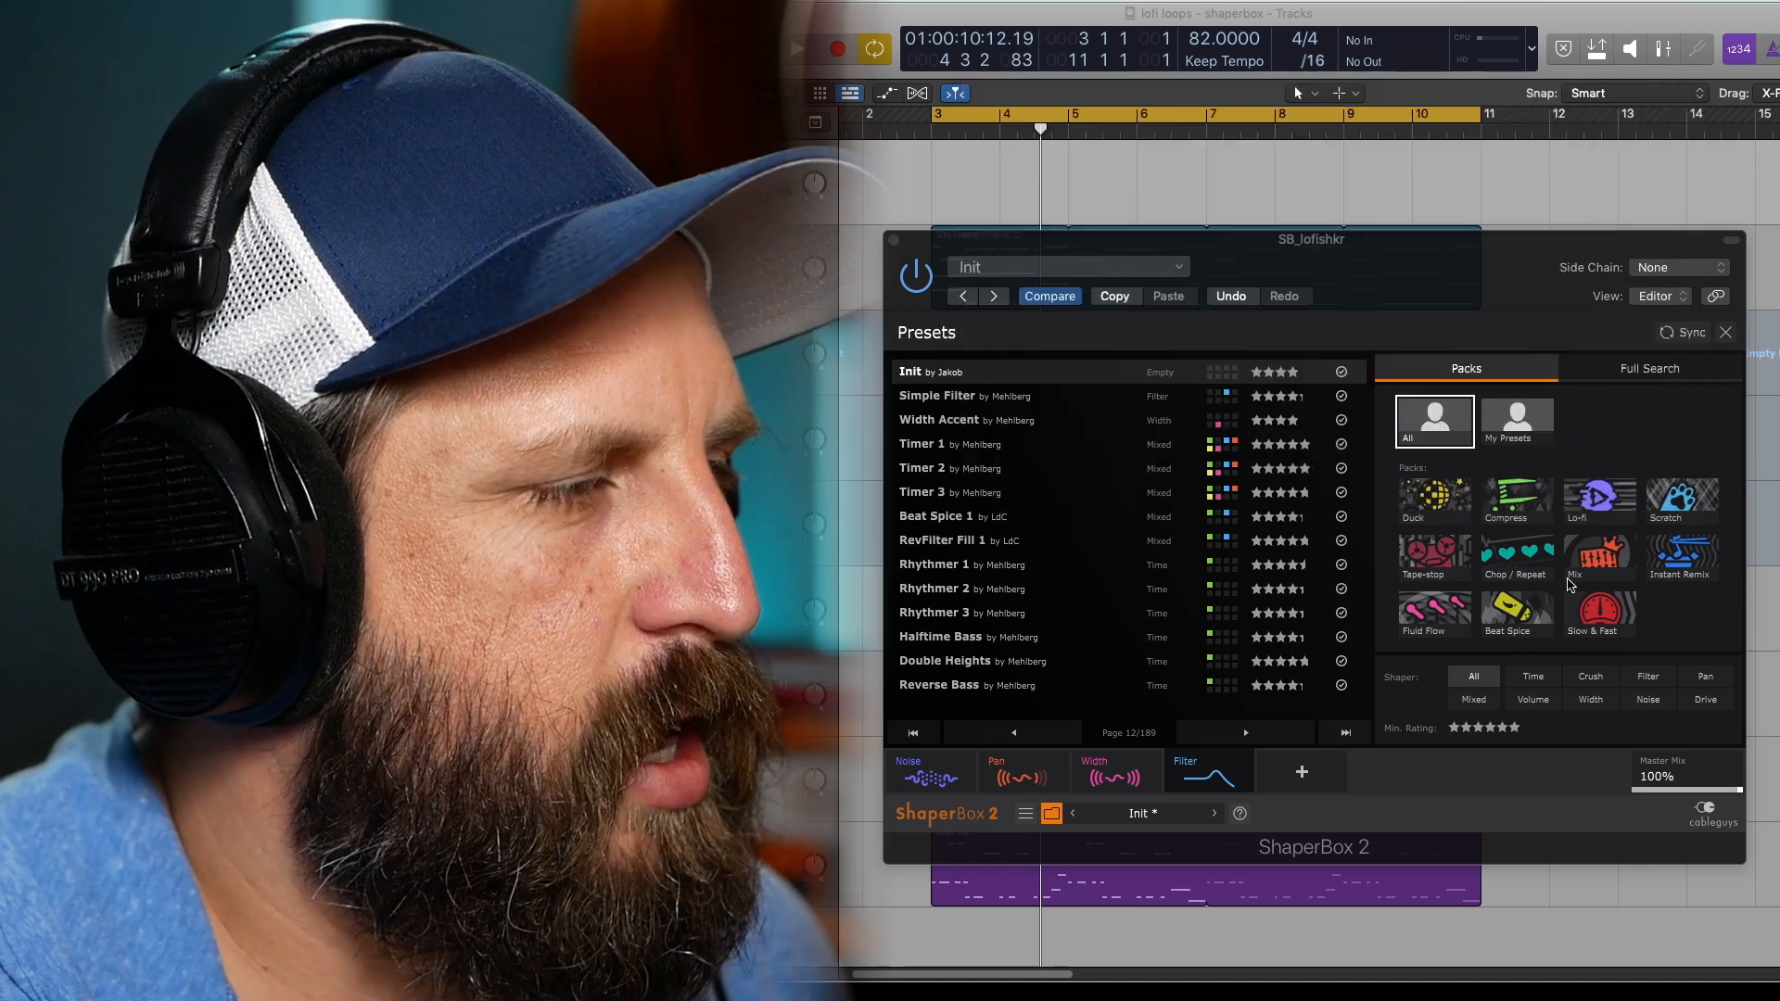